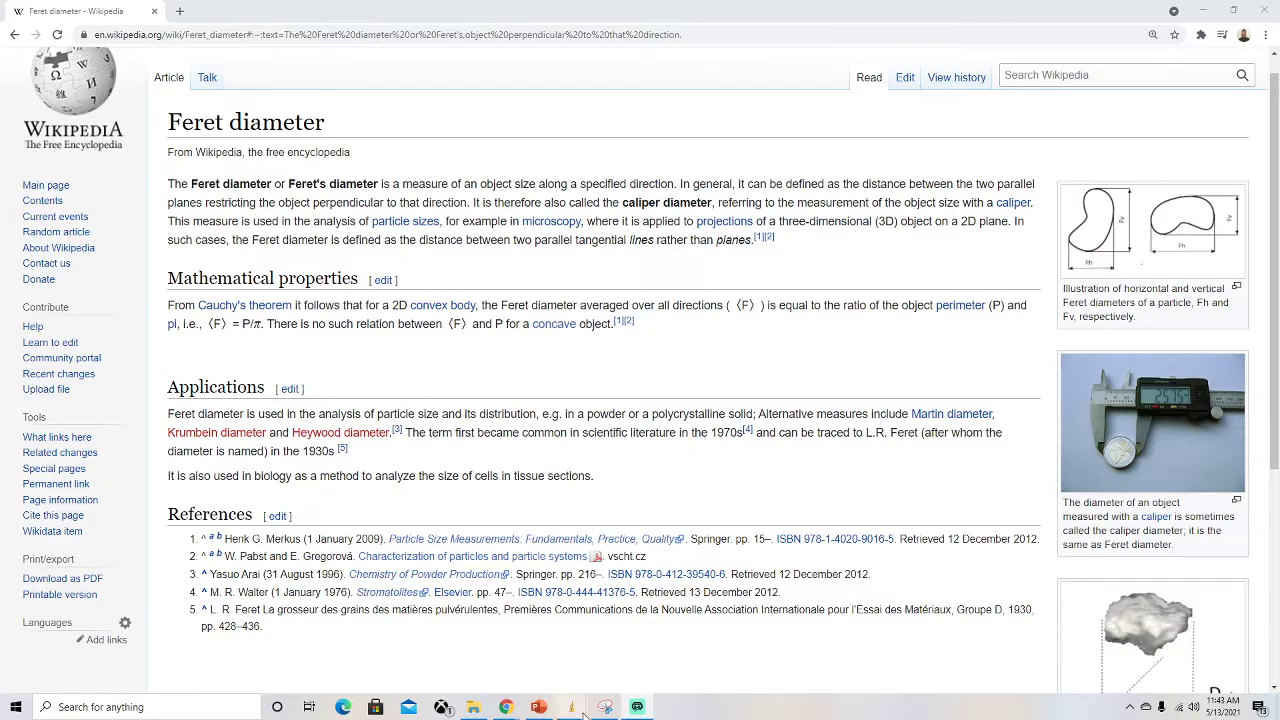
Bring the ImageJ toolbar to the front and place it over the Feret diameter article.
mouse_move(575, 711)
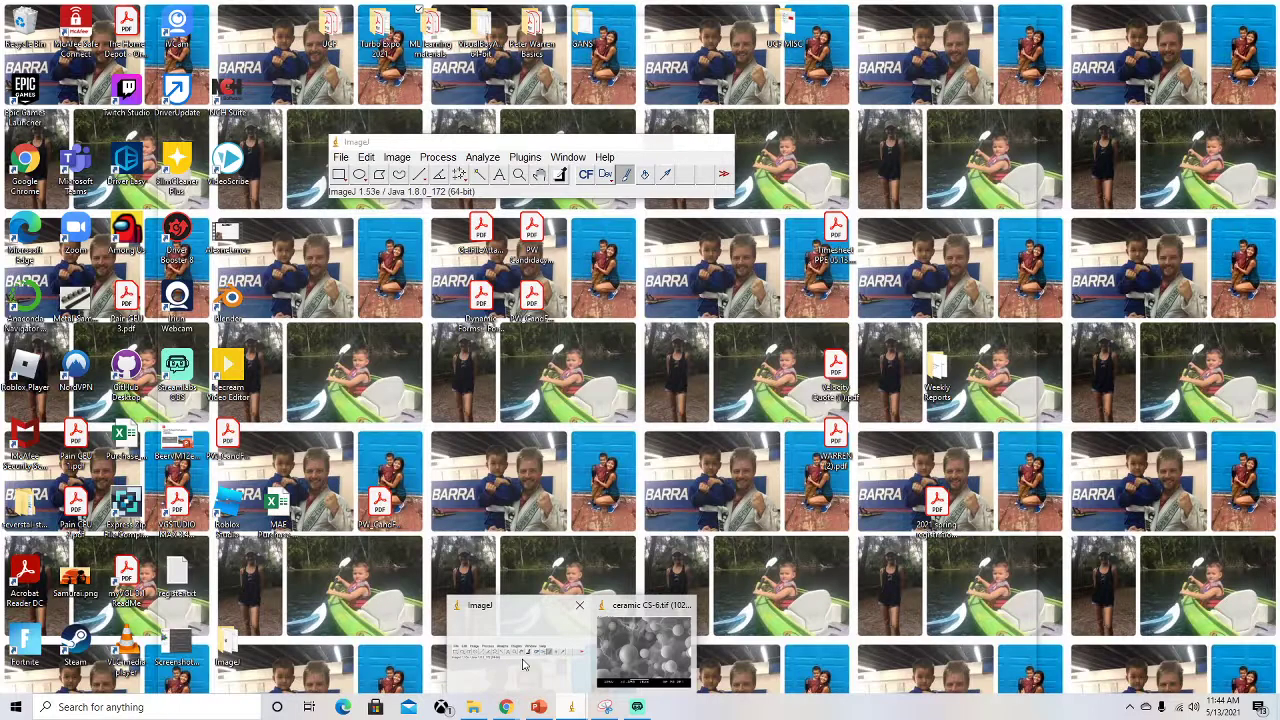
click(525, 650)
drag(558, 145, 519, 349)
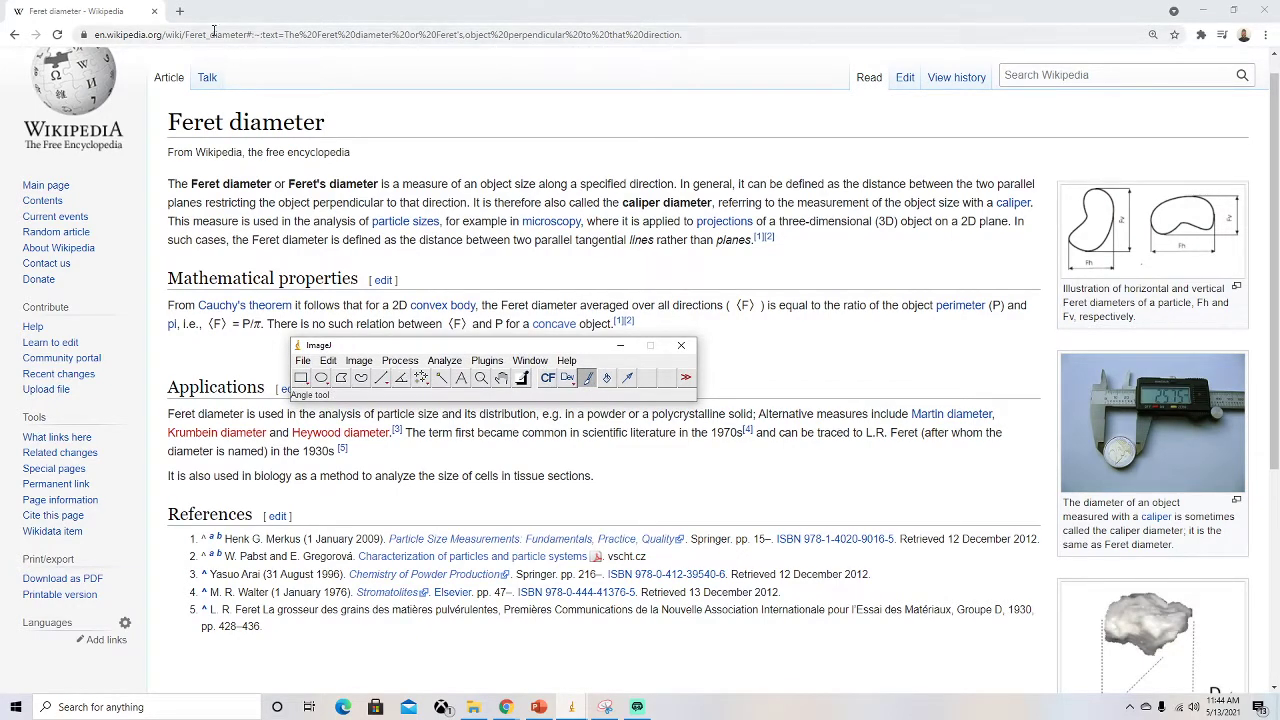
Search 'imageJ download' in a new tab and open the NIH ImageJ download page.
click(180, 11)
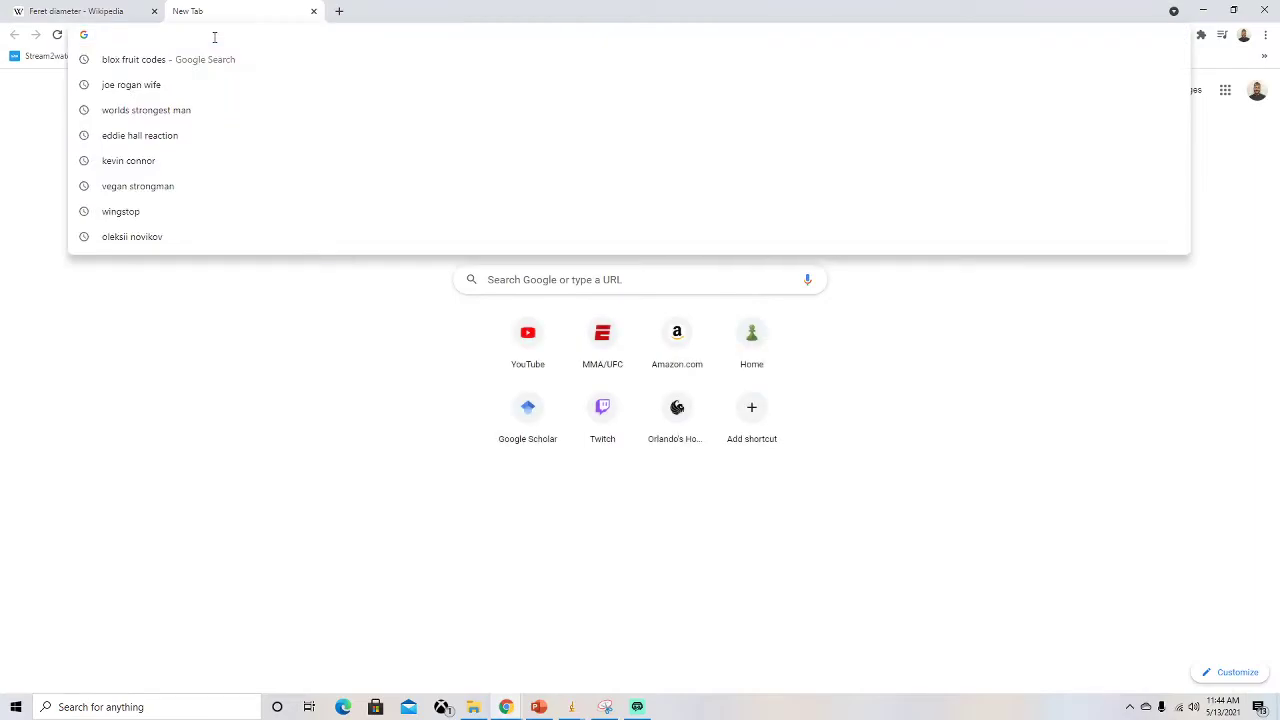
text(imageJ)
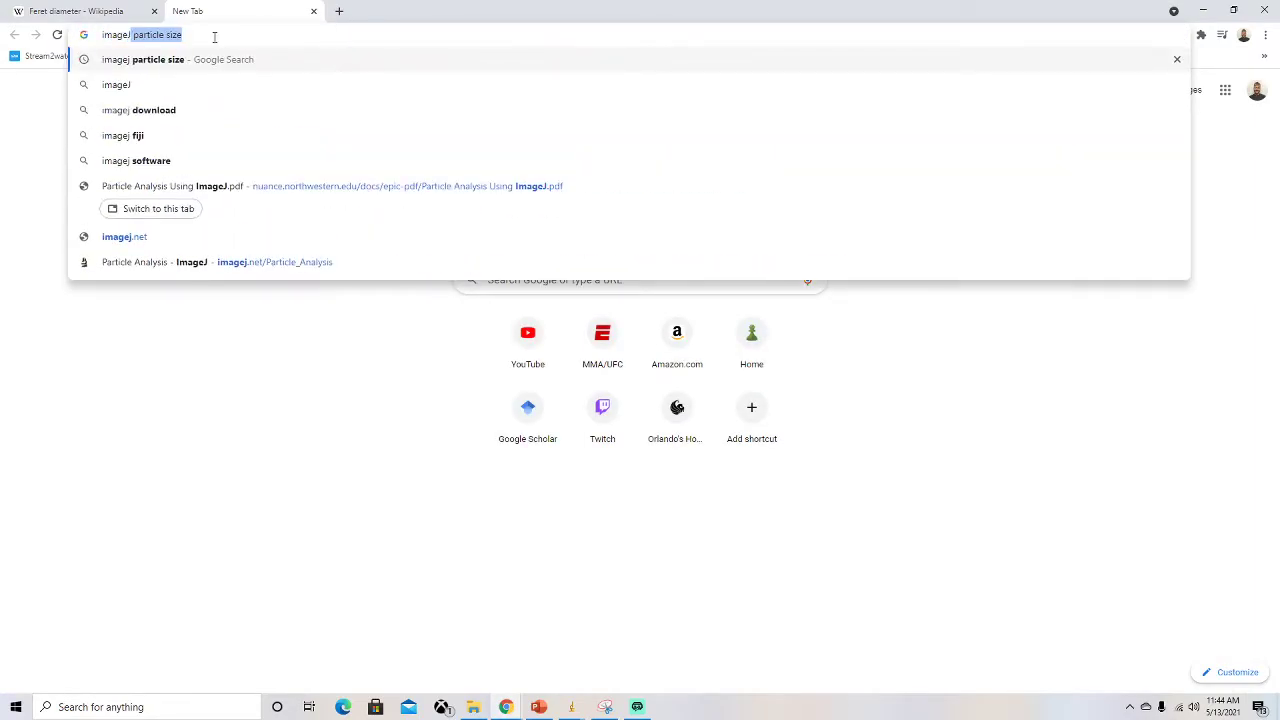
text( download)
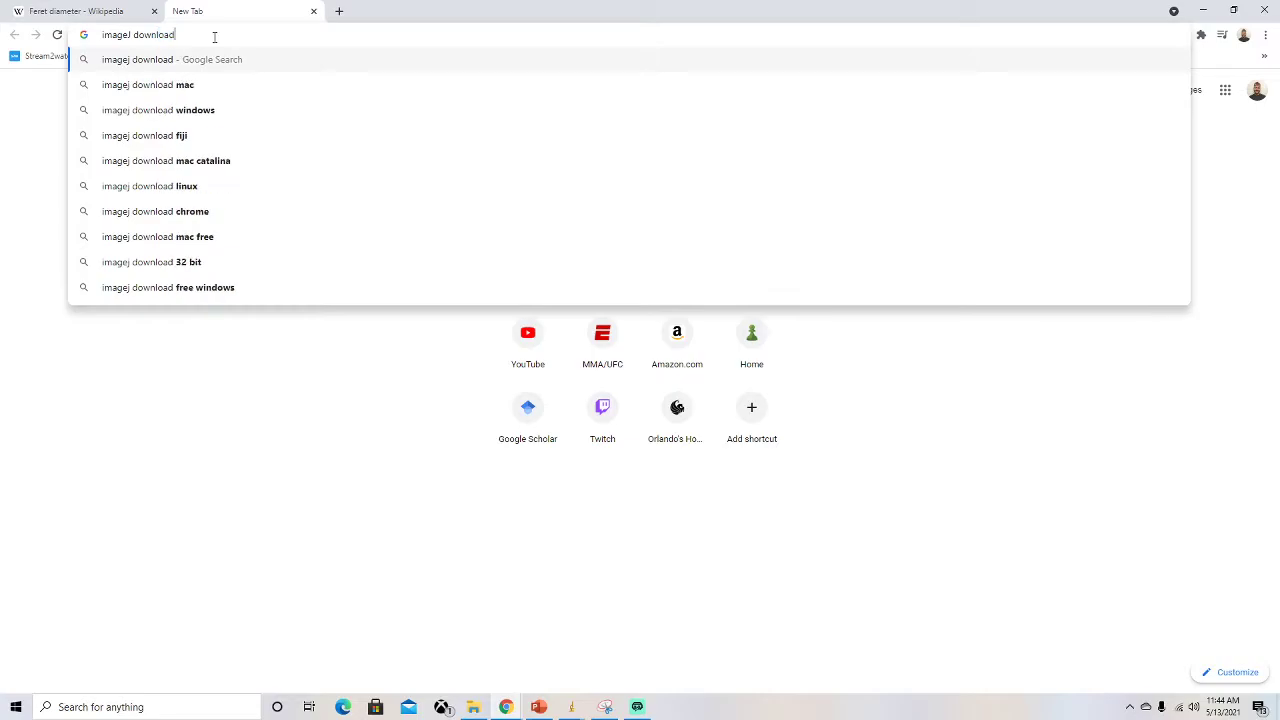
key(Return)
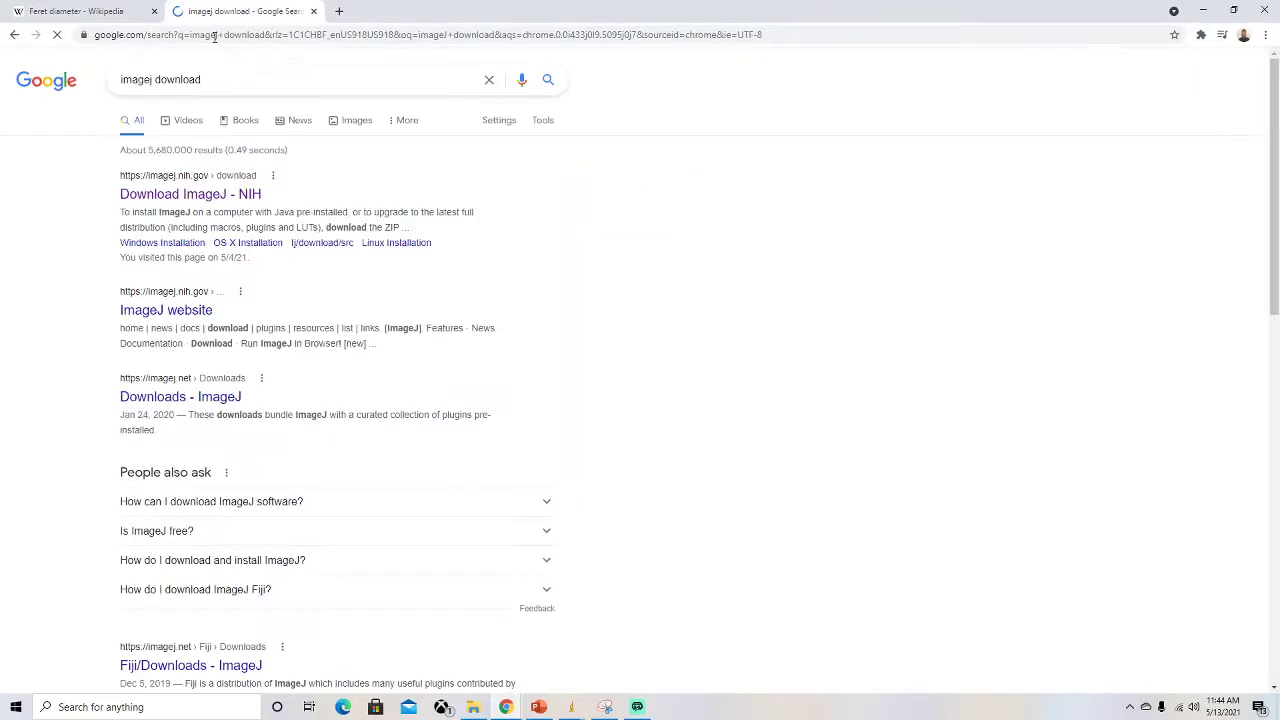
click(220, 196)
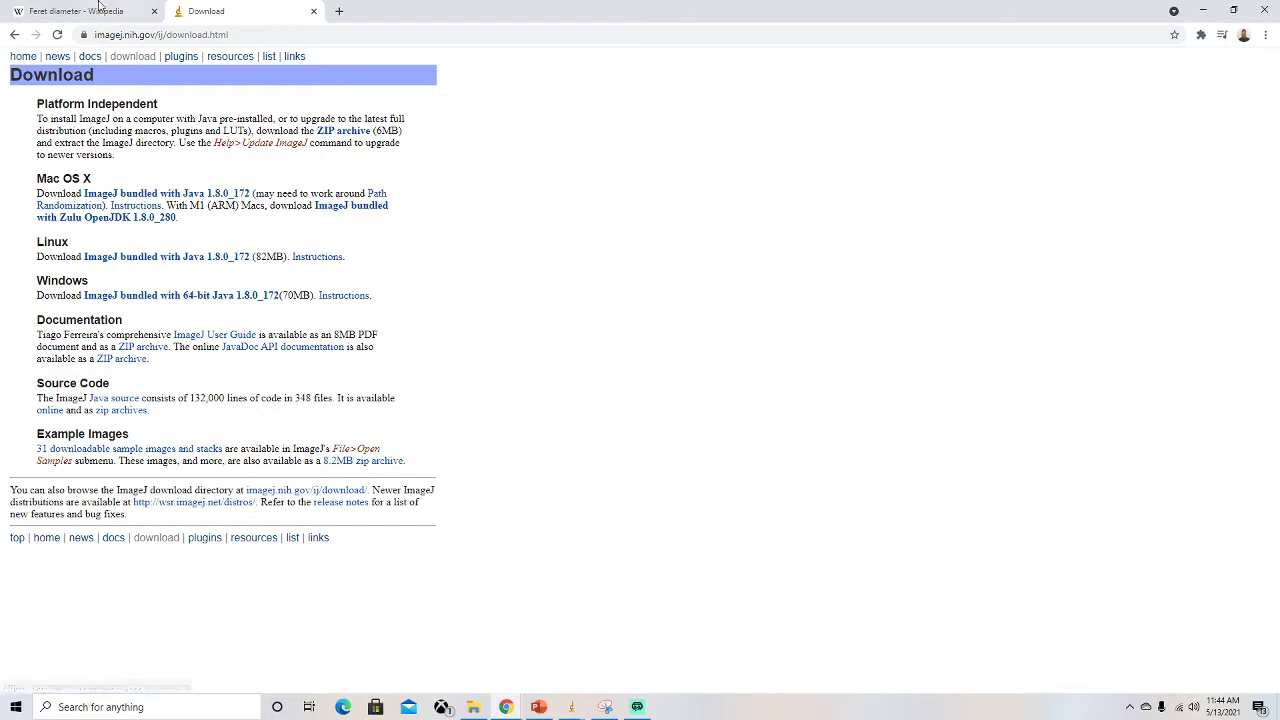
mouse_move(571, 707)
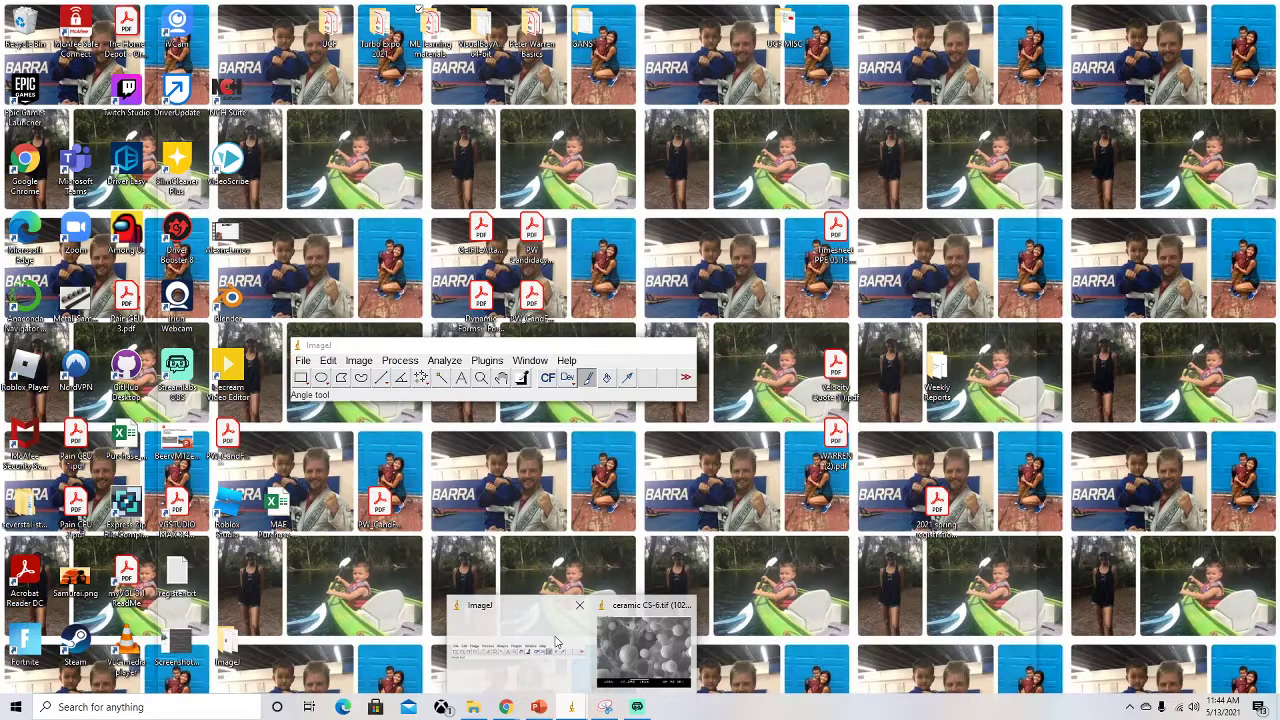
click(500, 650)
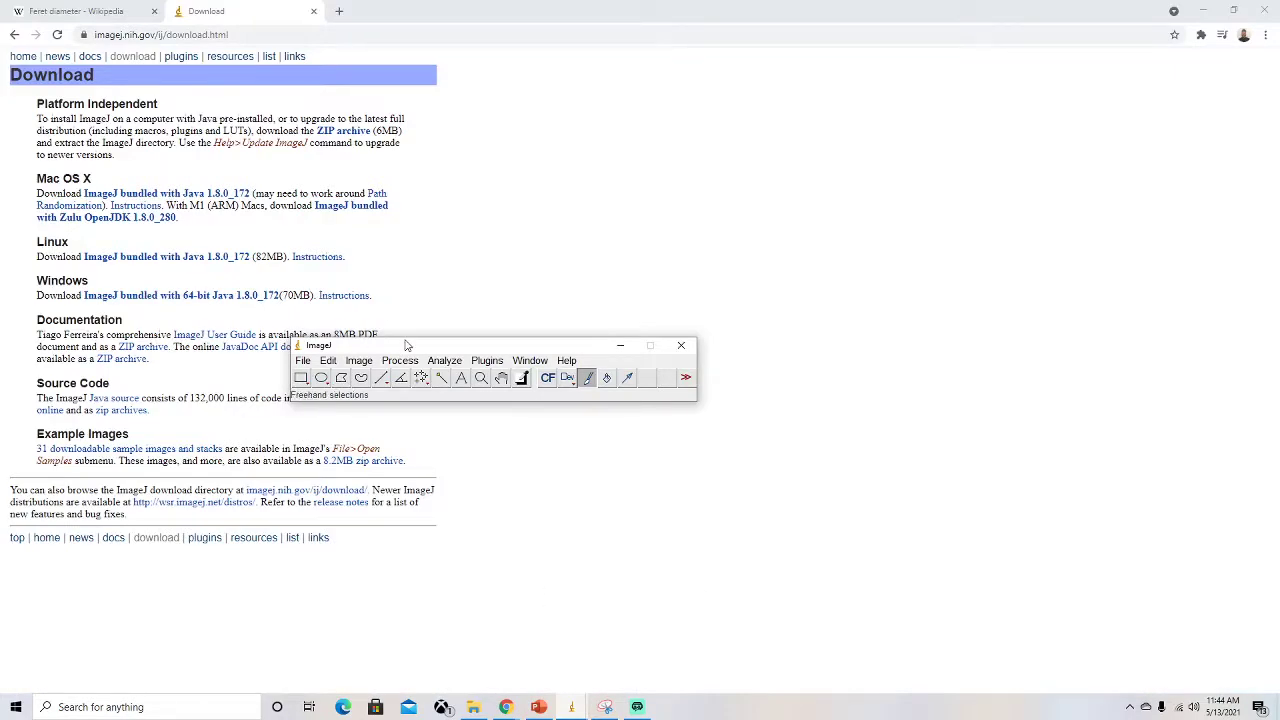
drag(405, 345, 342, 218)
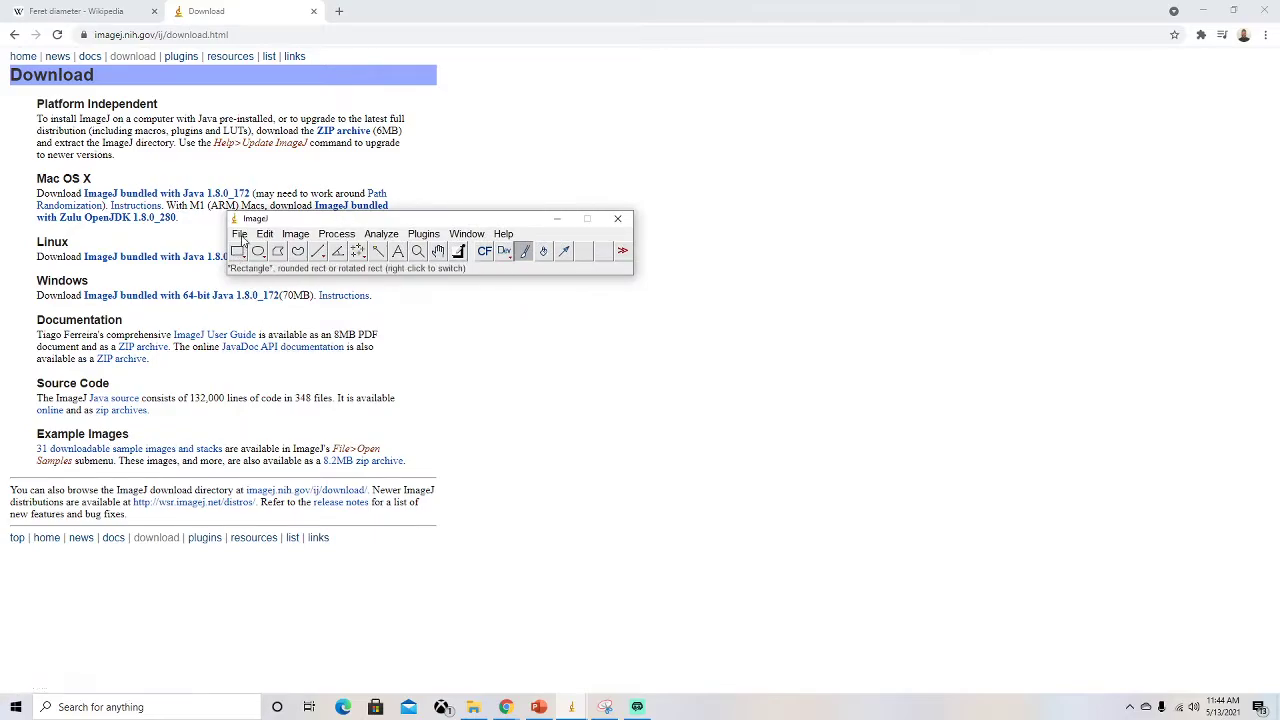
click(622, 252)
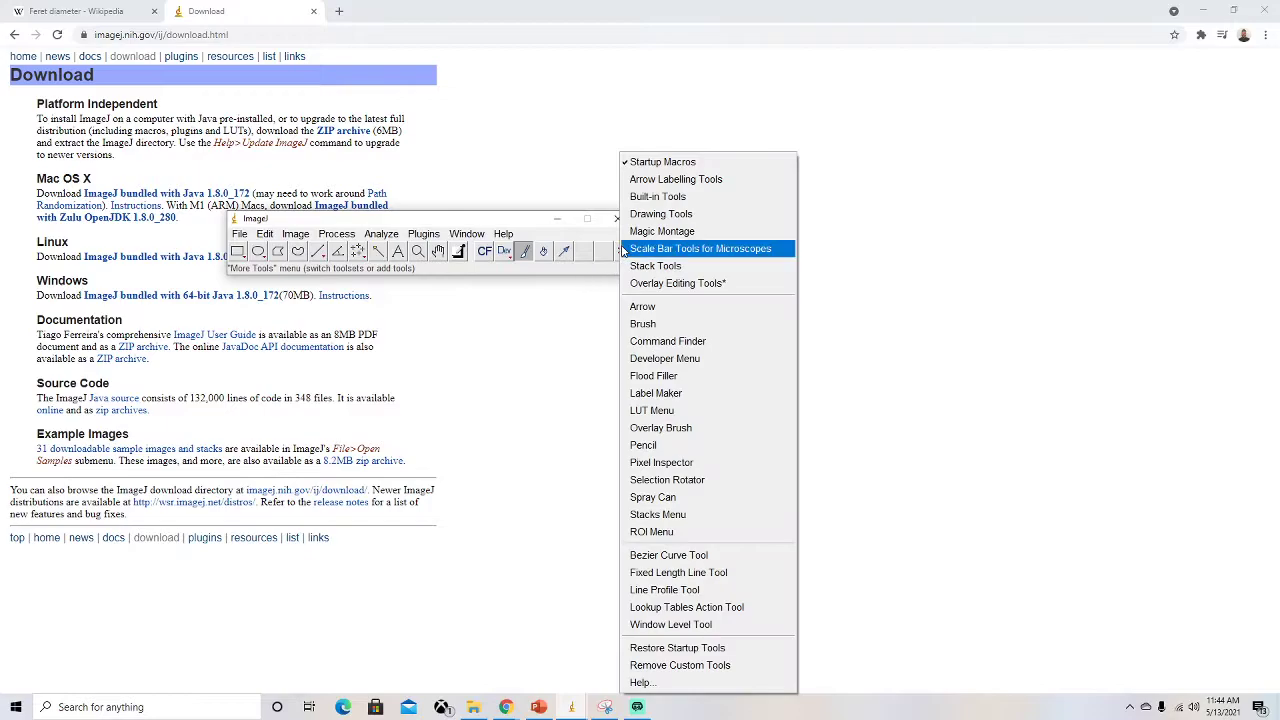
click(647, 215)
click(622, 252)
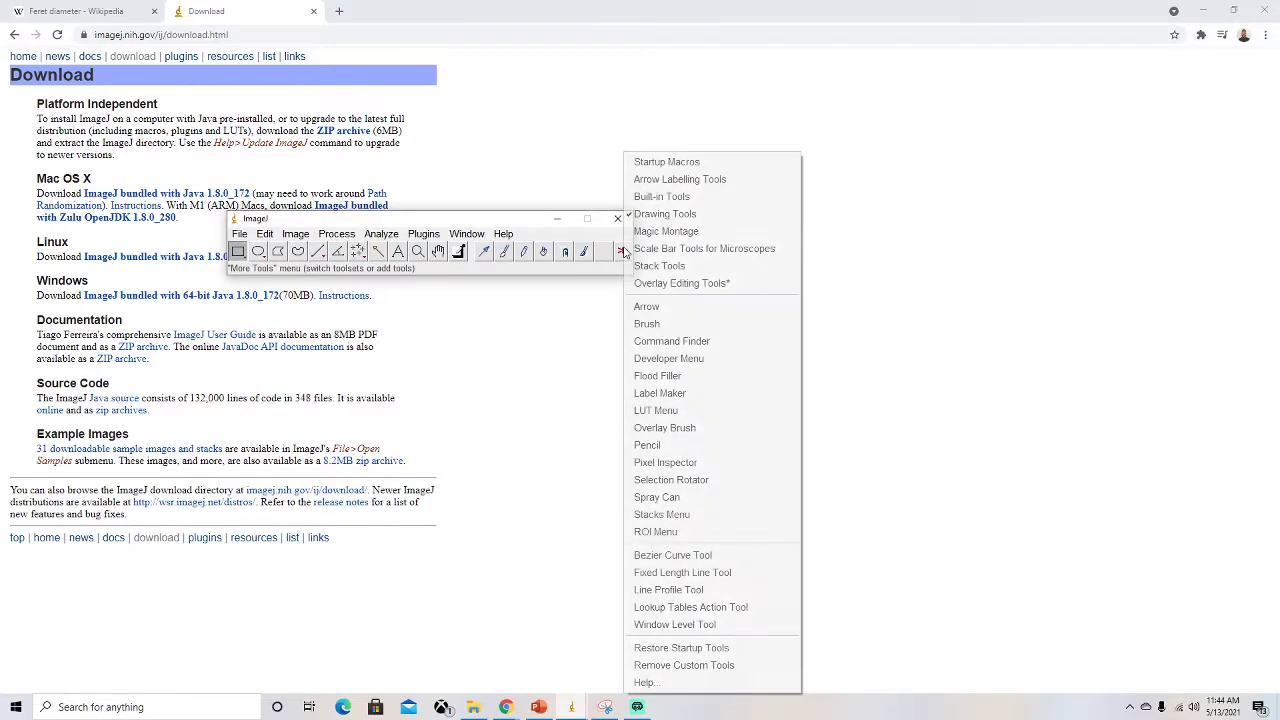
click(660, 162)
click(240, 234)
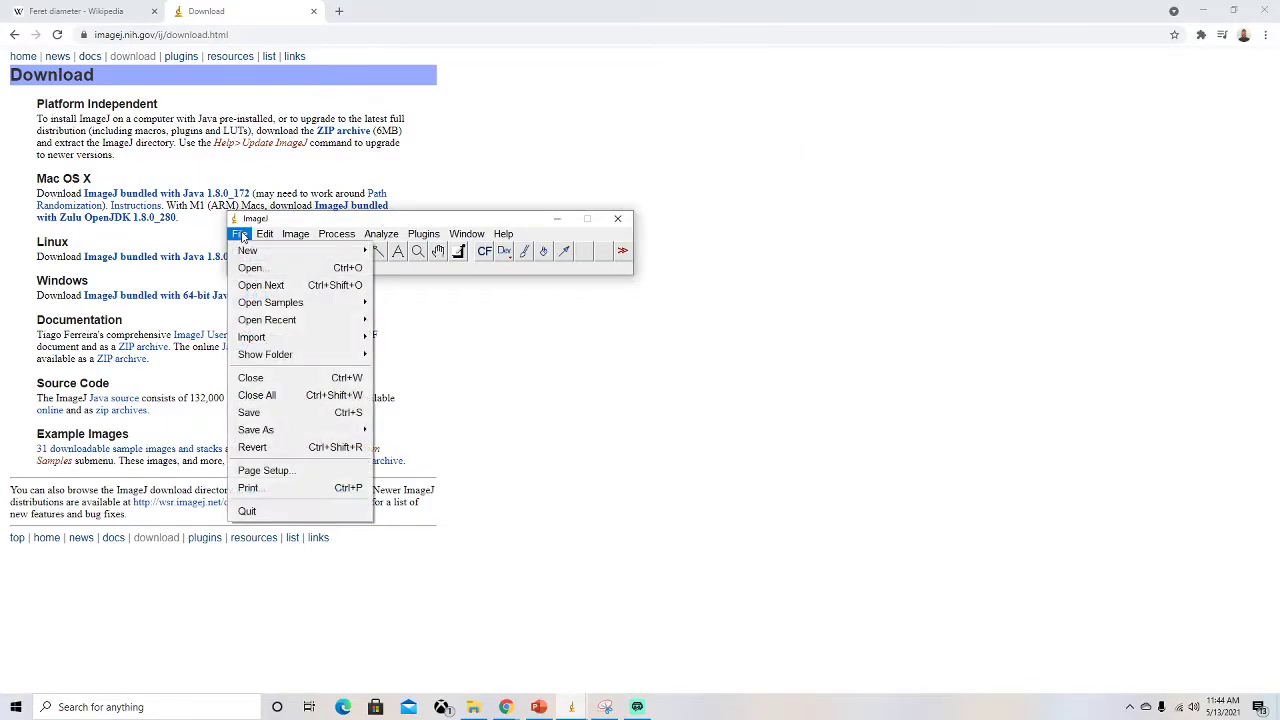
click(250, 269)
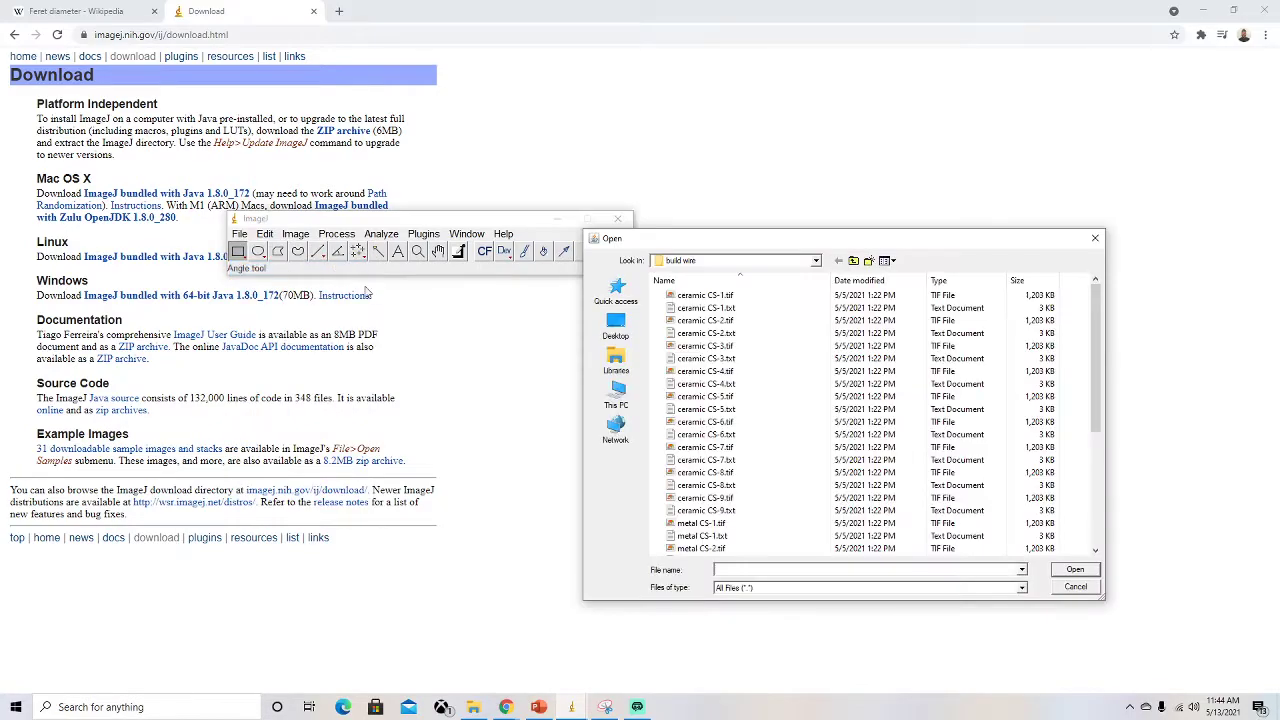
click(815, 261)
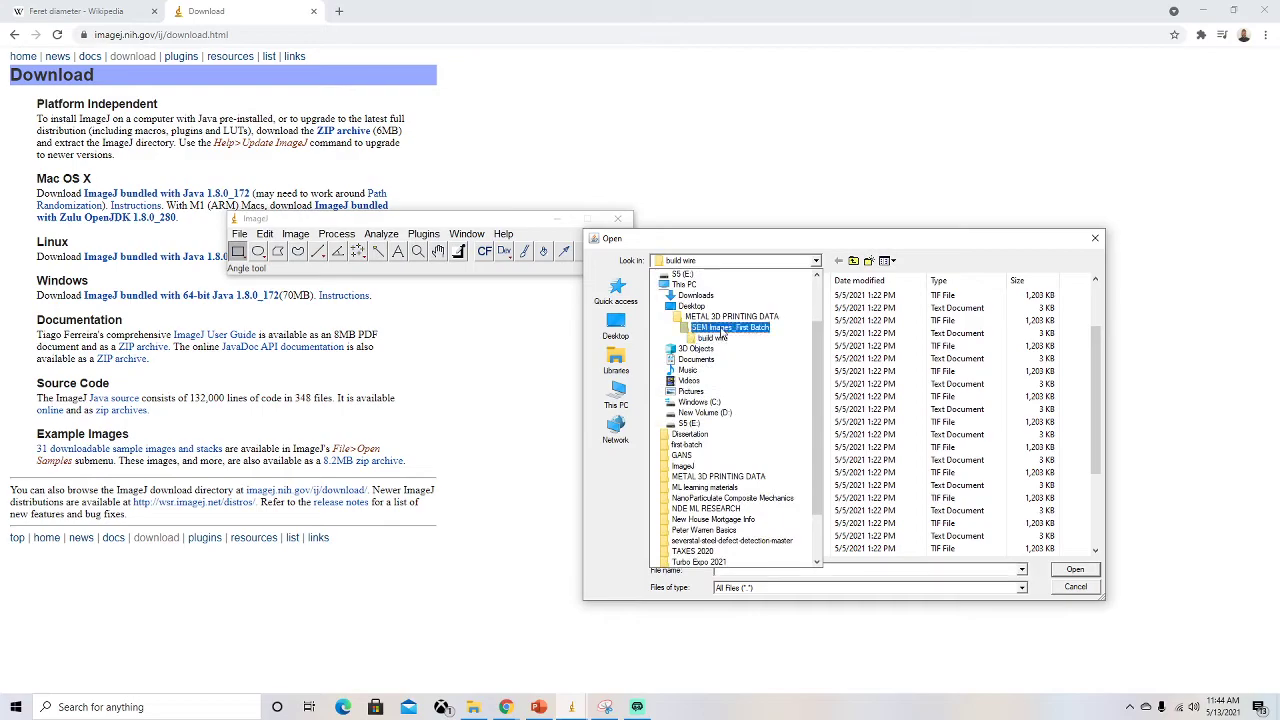
click(724, 326)
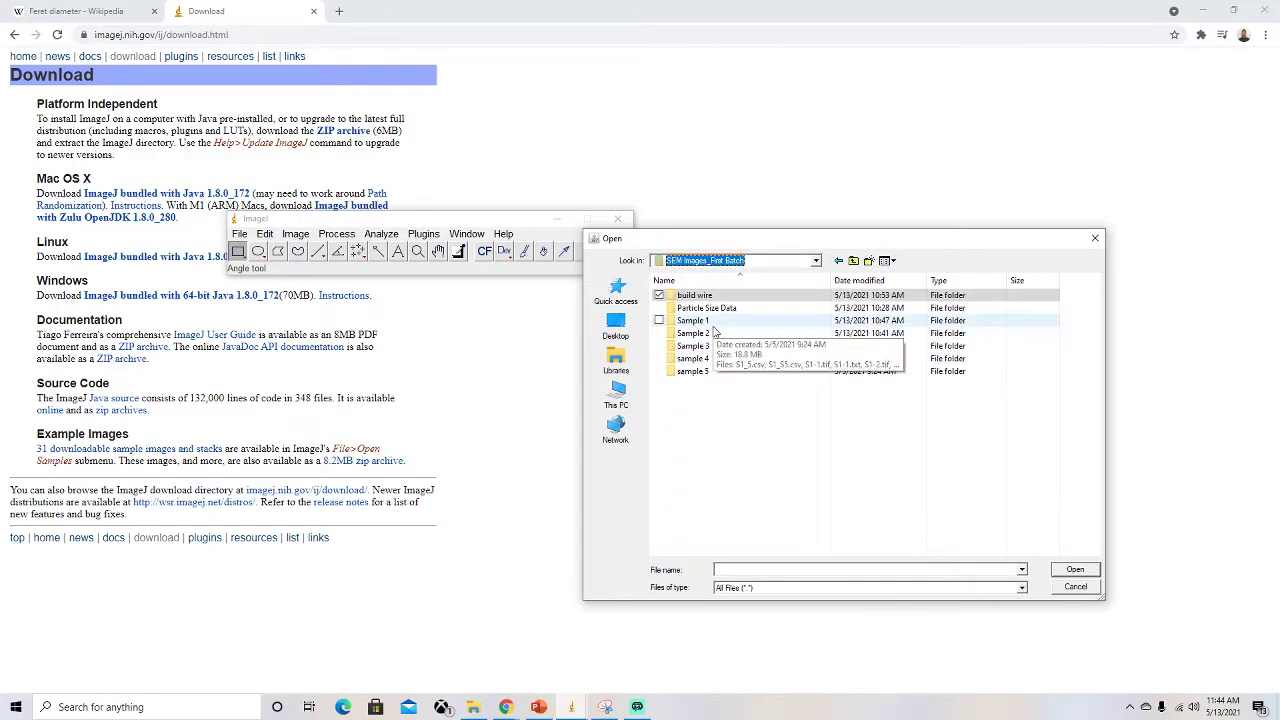
double_click(712, 321)
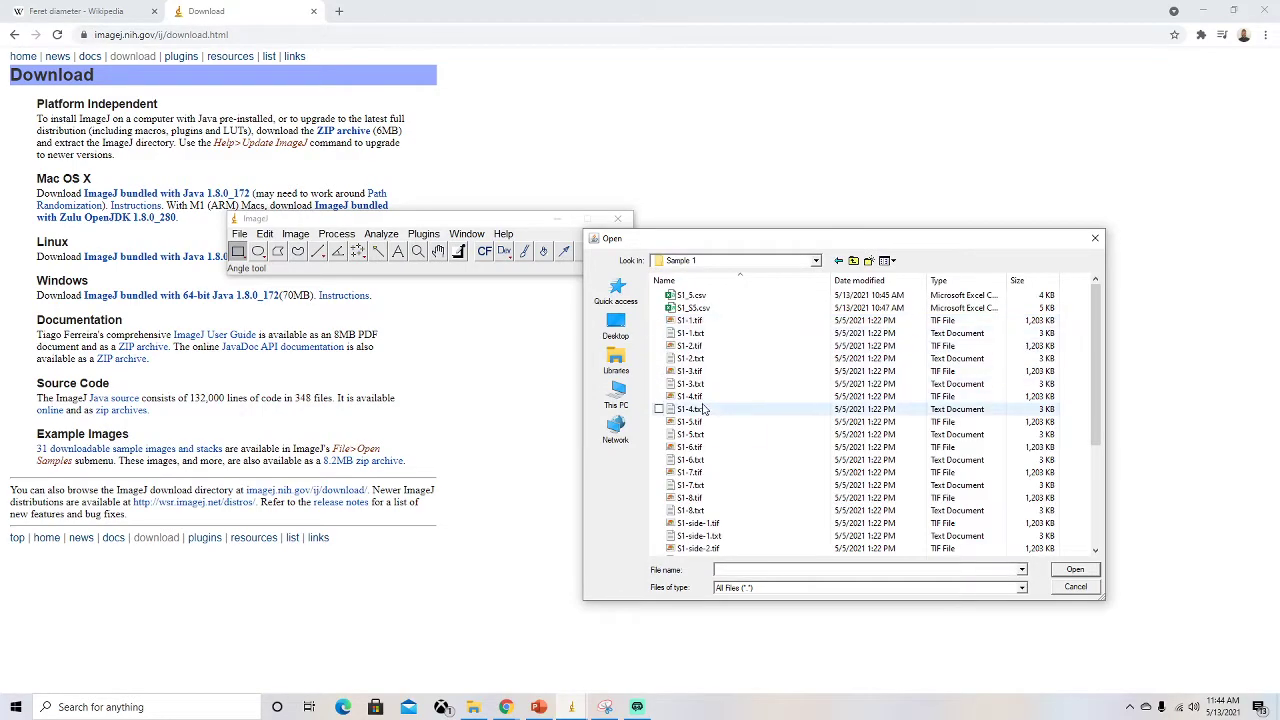
scroll(703, 408, down, 2)
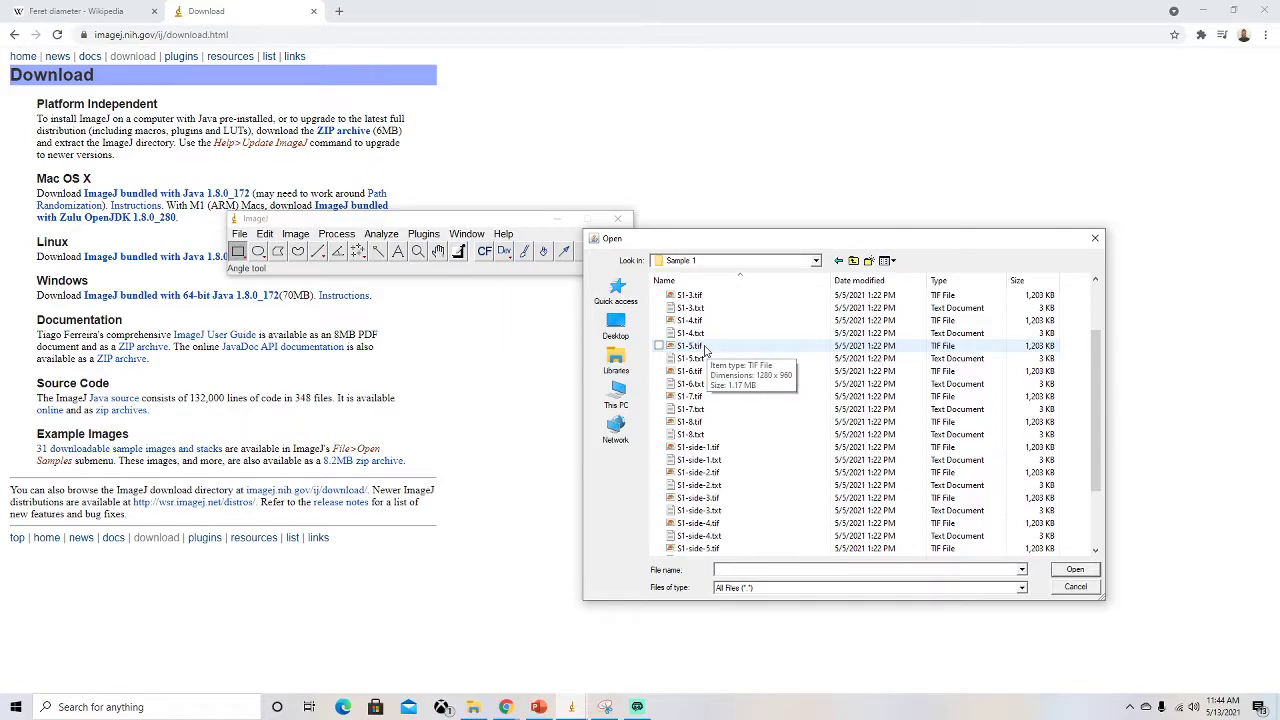
click(735, 260)
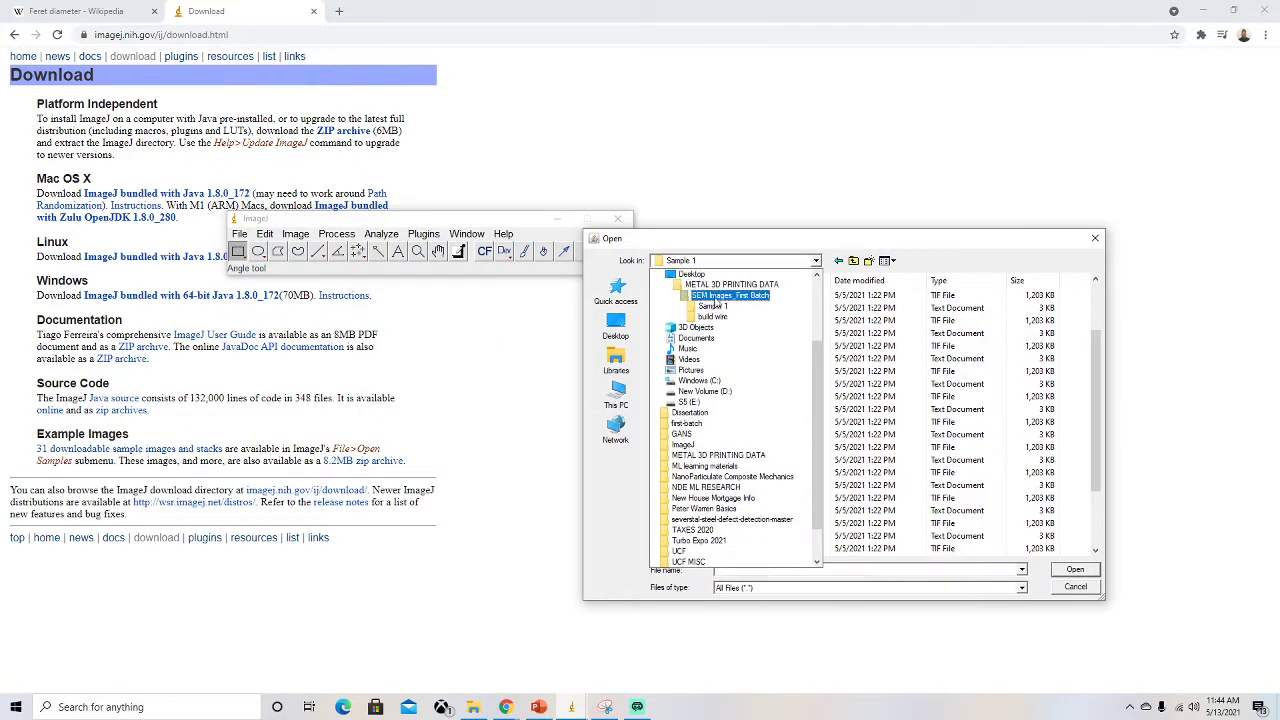
click(720, 297)
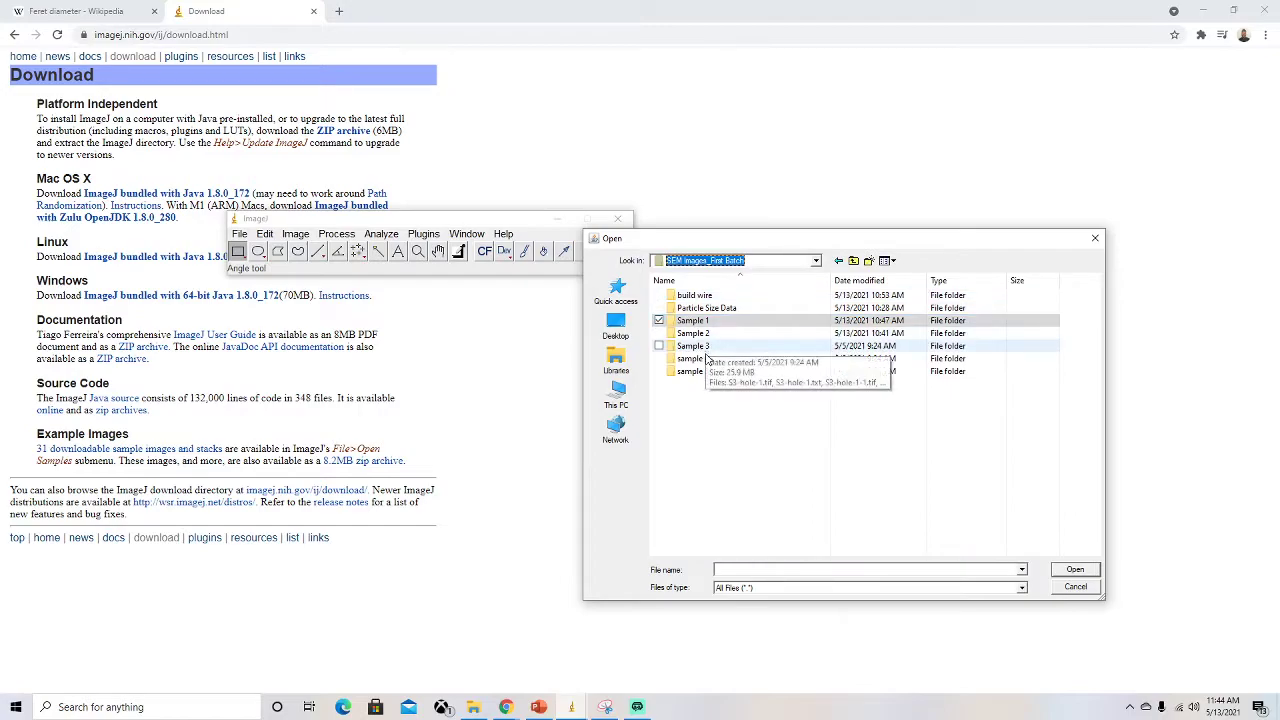
double_click(705, 358)
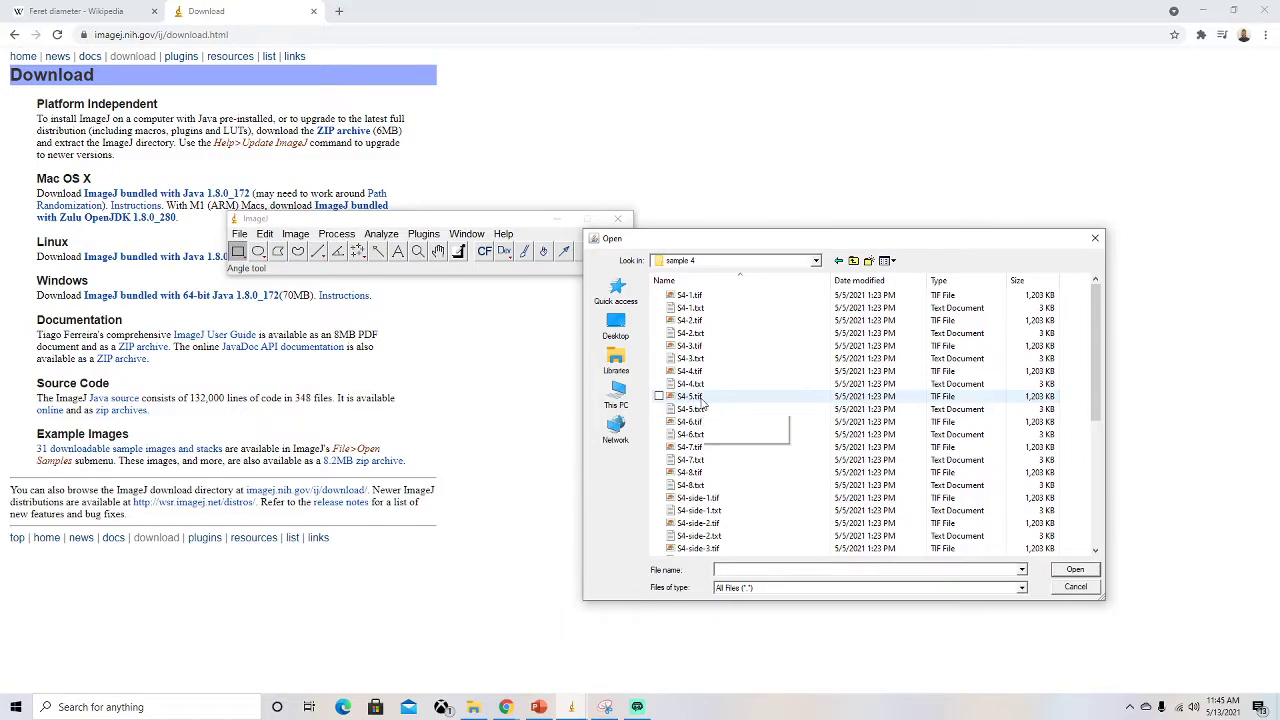
double_click(700, 398)
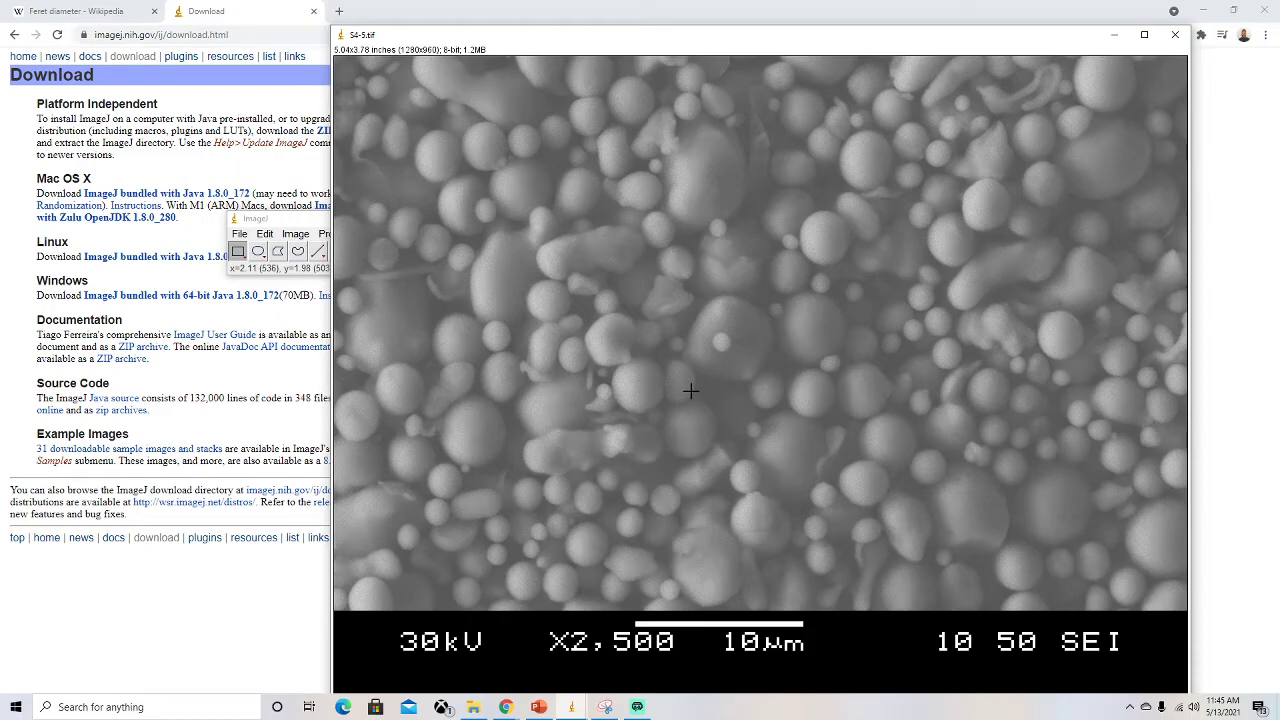
click(1175, 38)
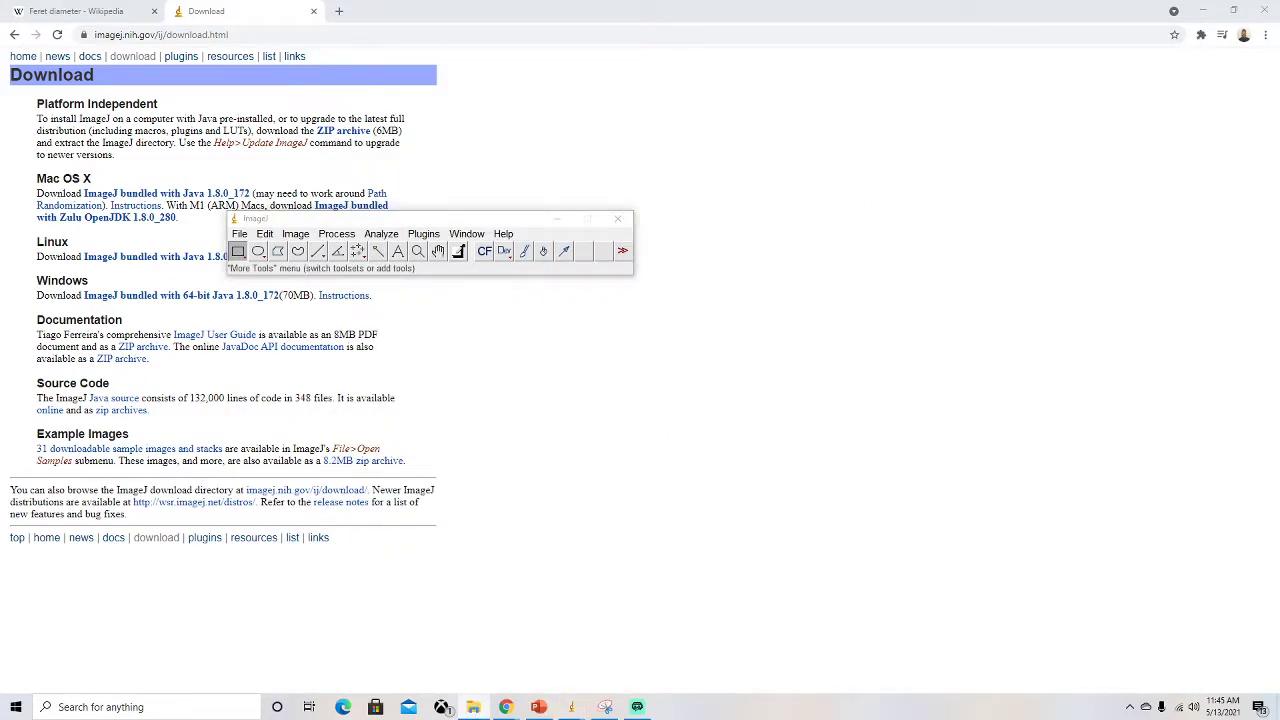
Go to SEM Images_First Batch > sample 4 and open S4-3.tif in Photo Viewer.
key(alt+Tab)
click(676, 208)
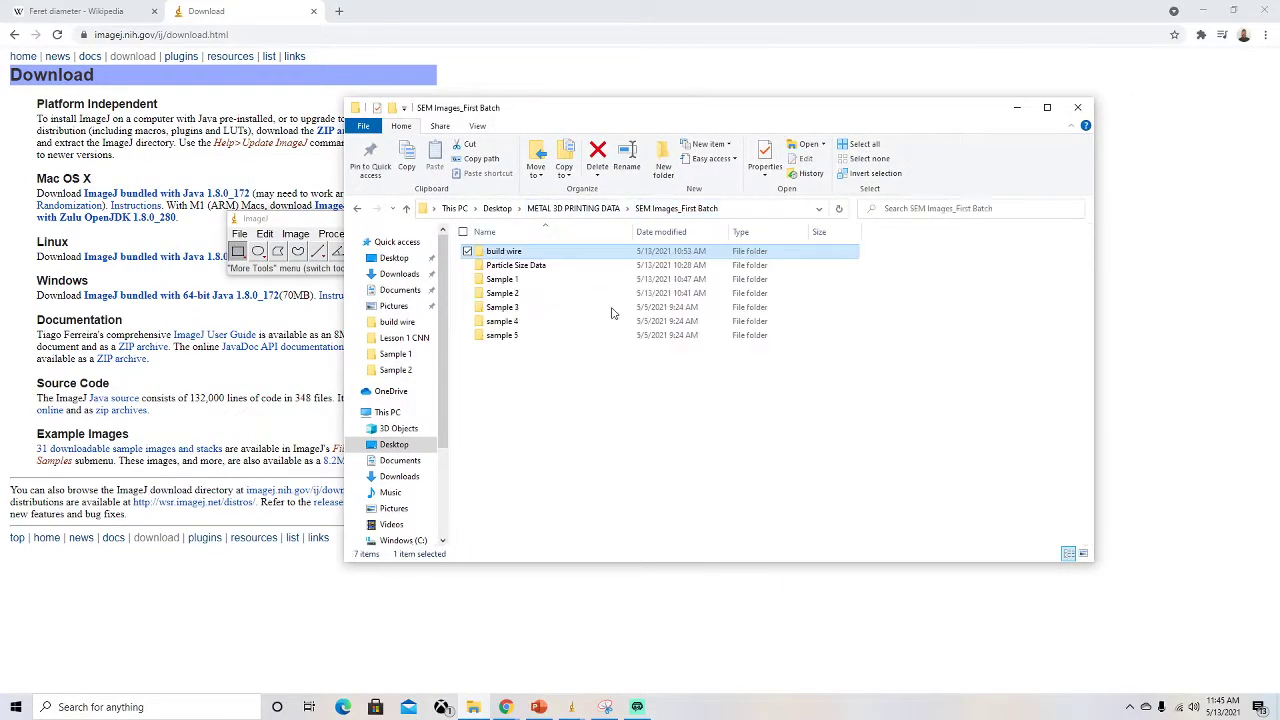
double_click(545, 321)
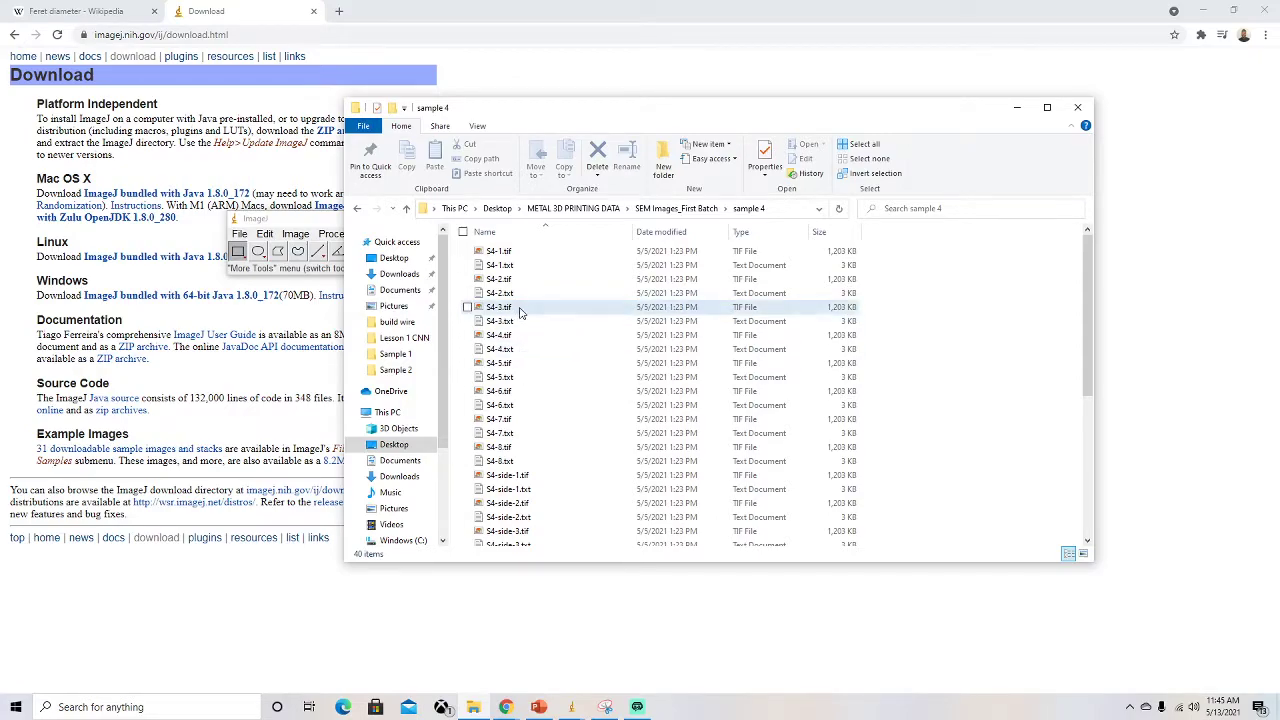
double_click(519, 310)
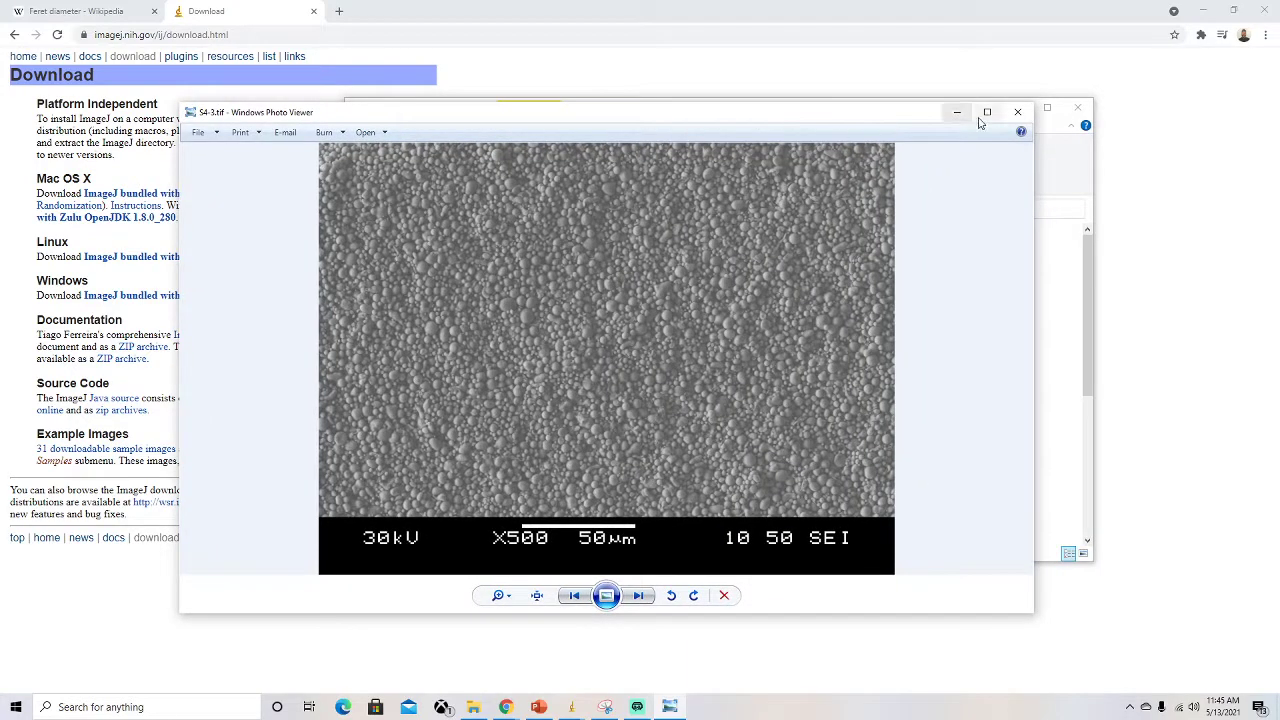
Maximize Photo Viewer, page through the sample 4 images to S4-6.tif, then close it.
click(985, 113)
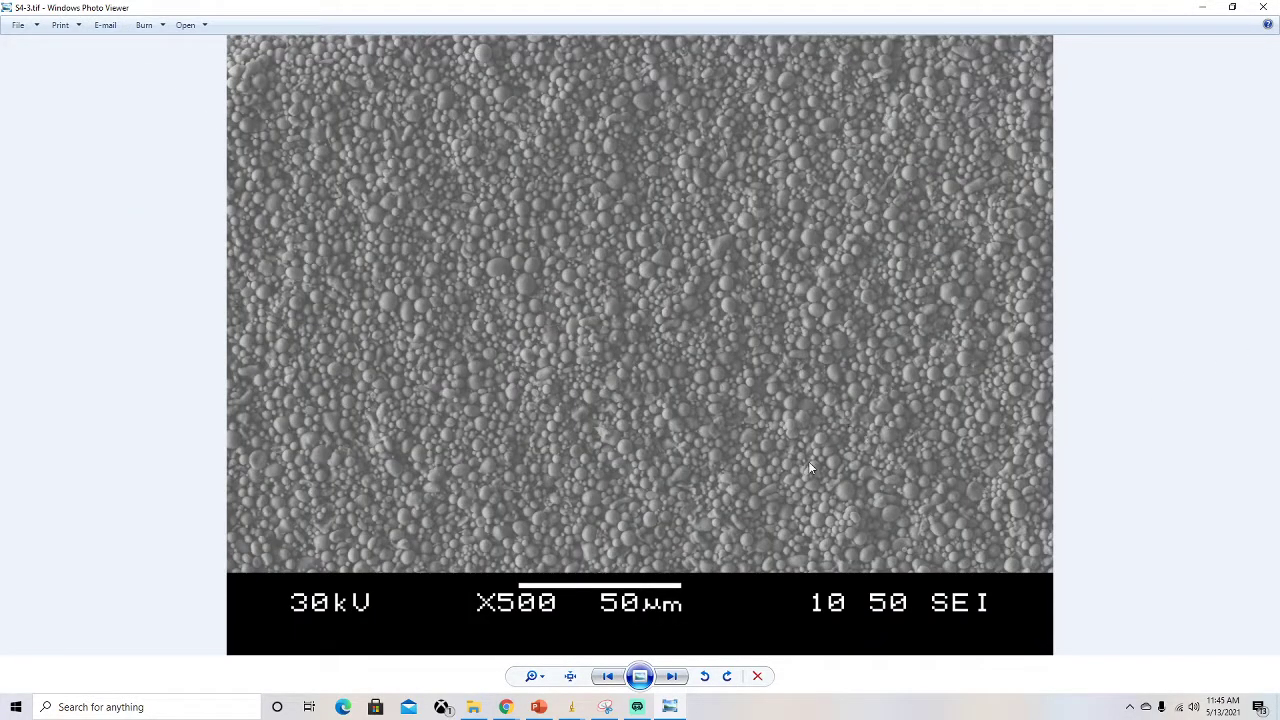
click(675, 677)
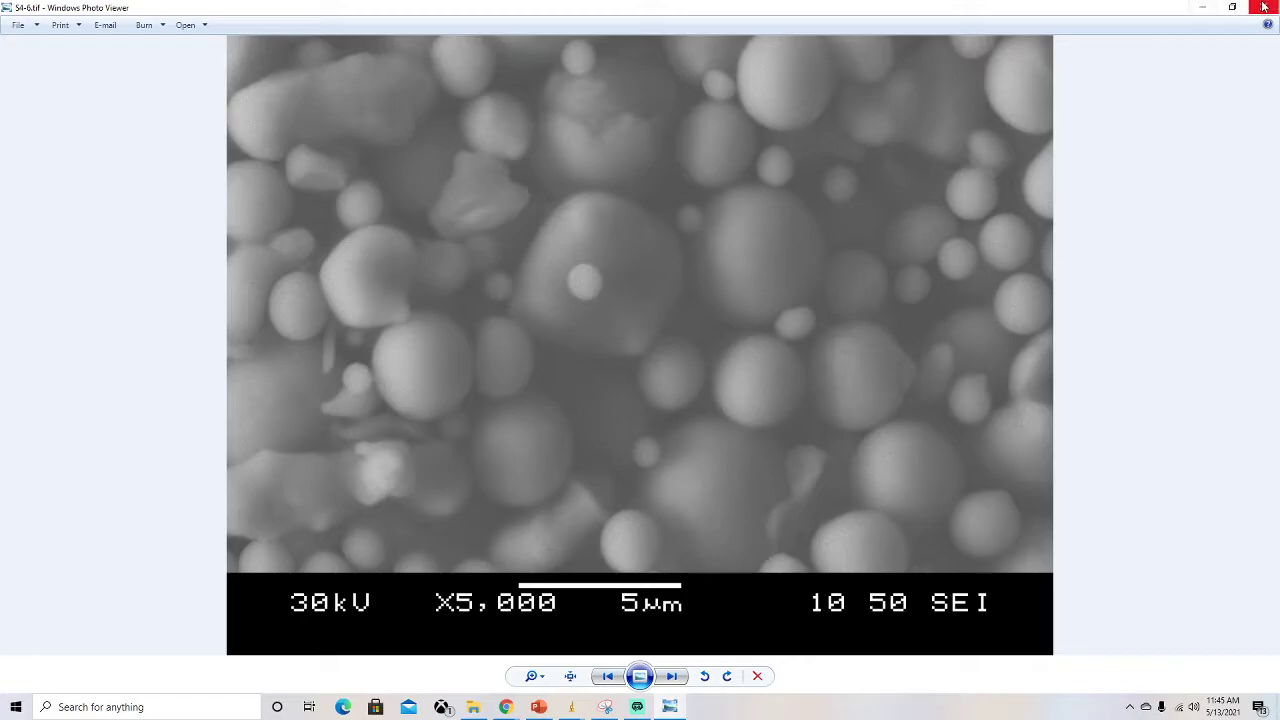
click(1264, 8)
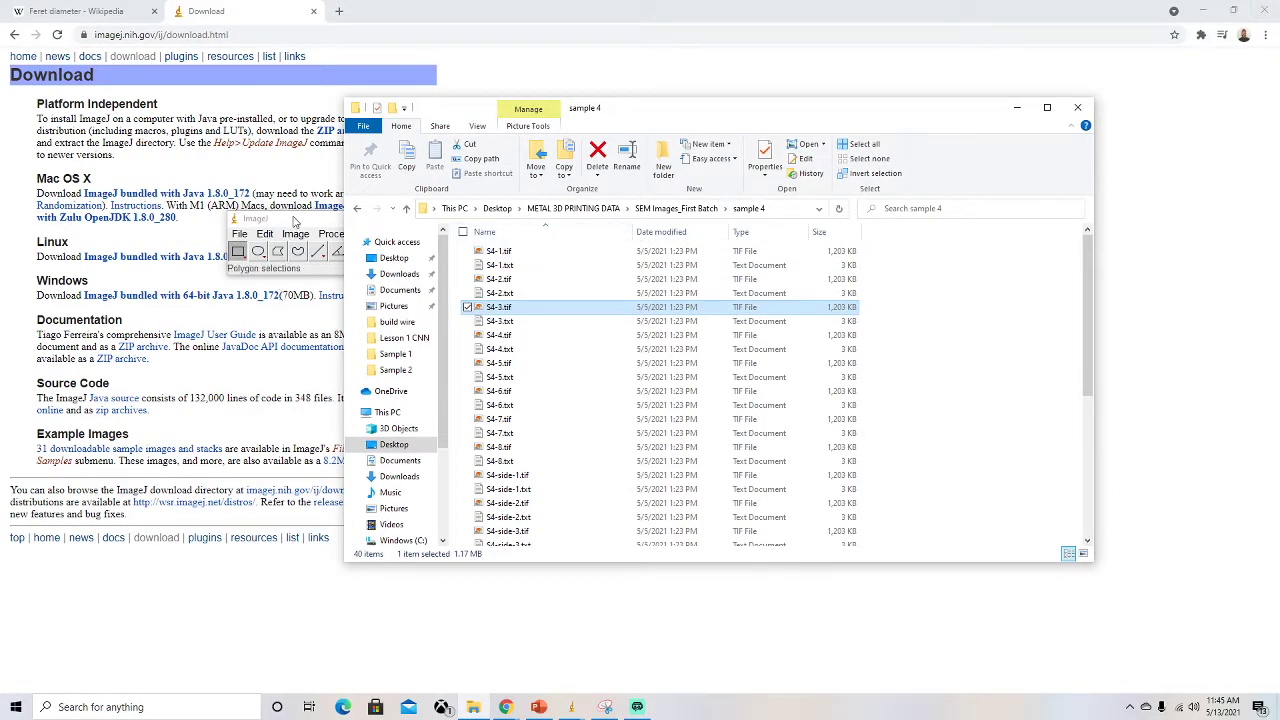
Open S4-6.tif from the sample 4 folder through ImageJ's File > Open.
click(292, 222)
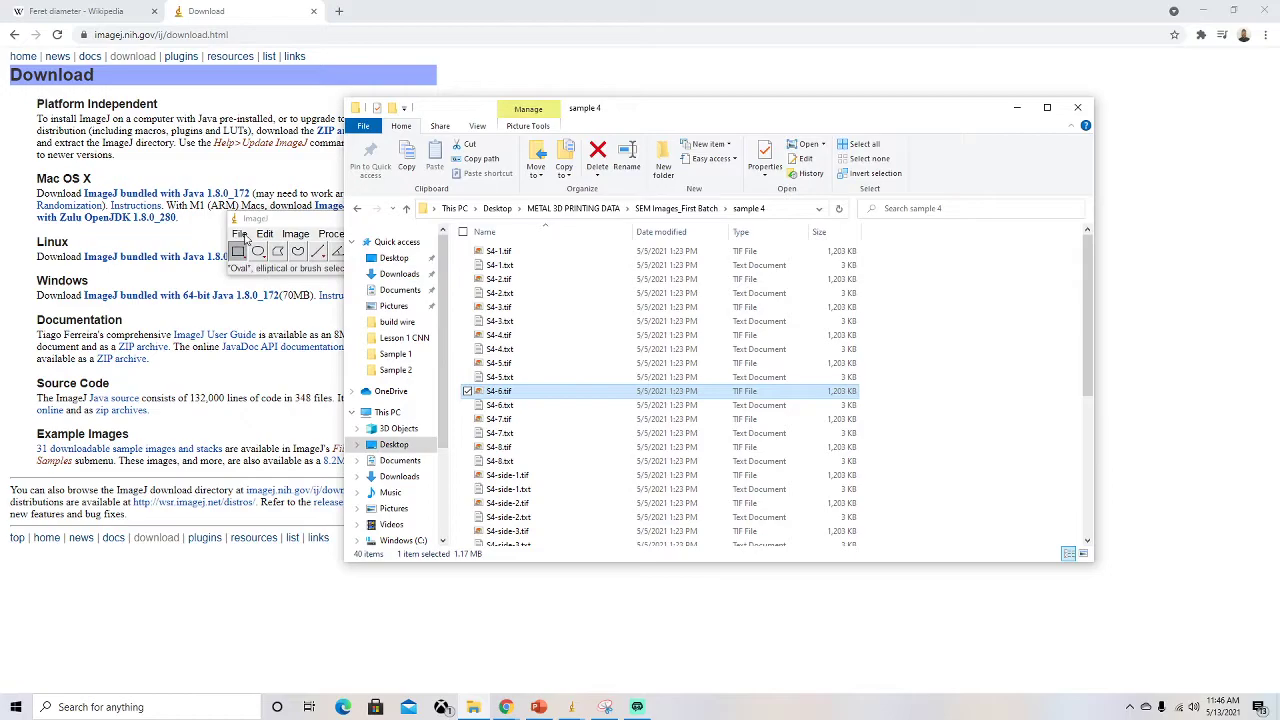
click(242, 235)
click(252, 268)
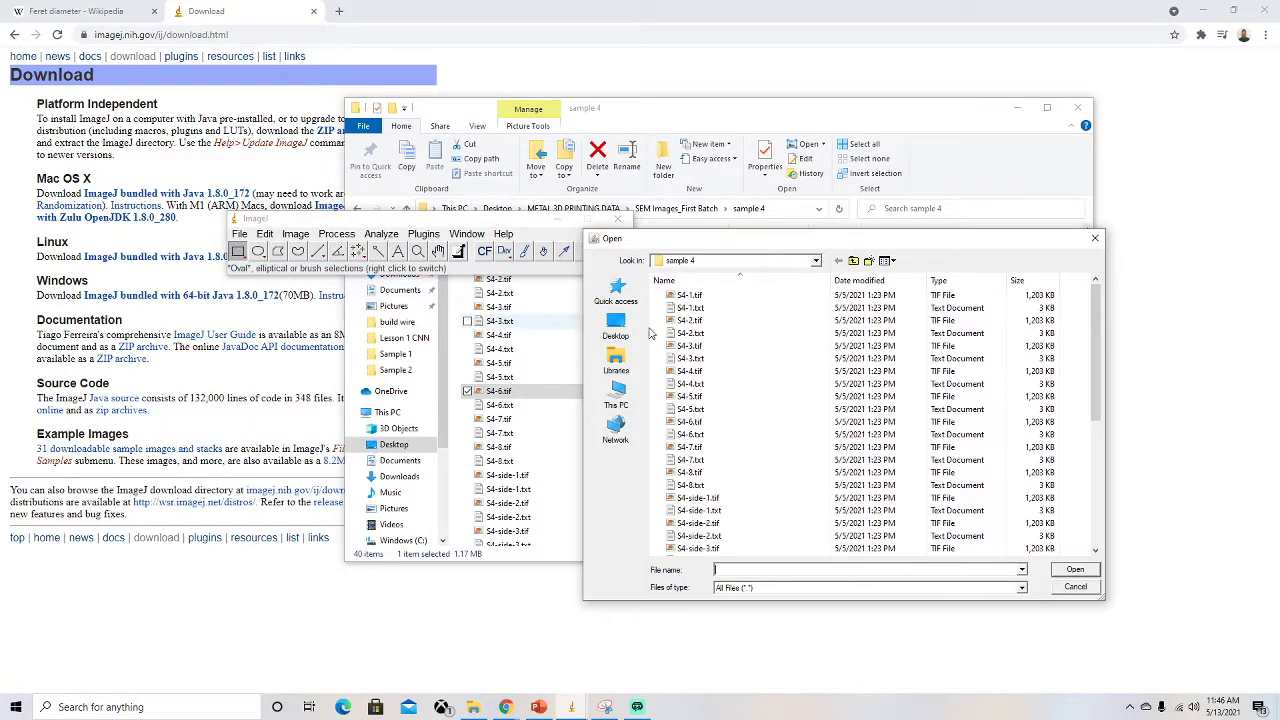
double_click(699, 424)
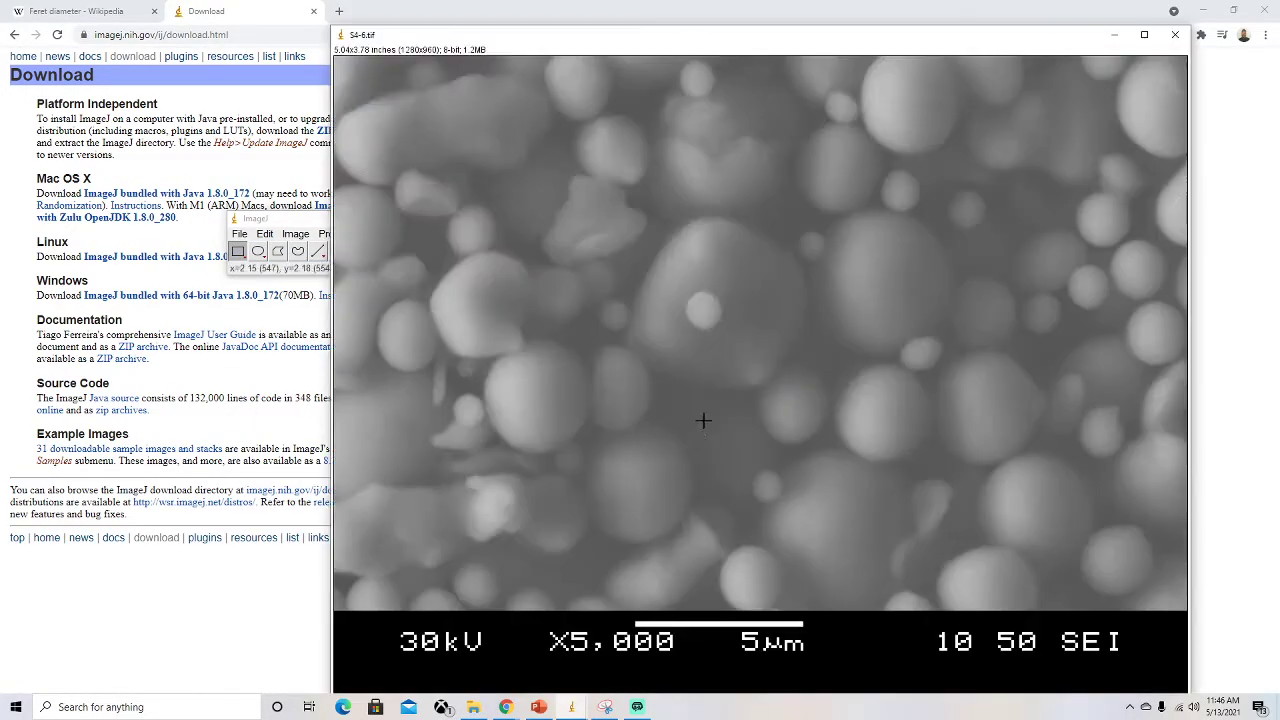
Draw a straight line along the full length of the 5 µm scale bar.
click(294, 217)
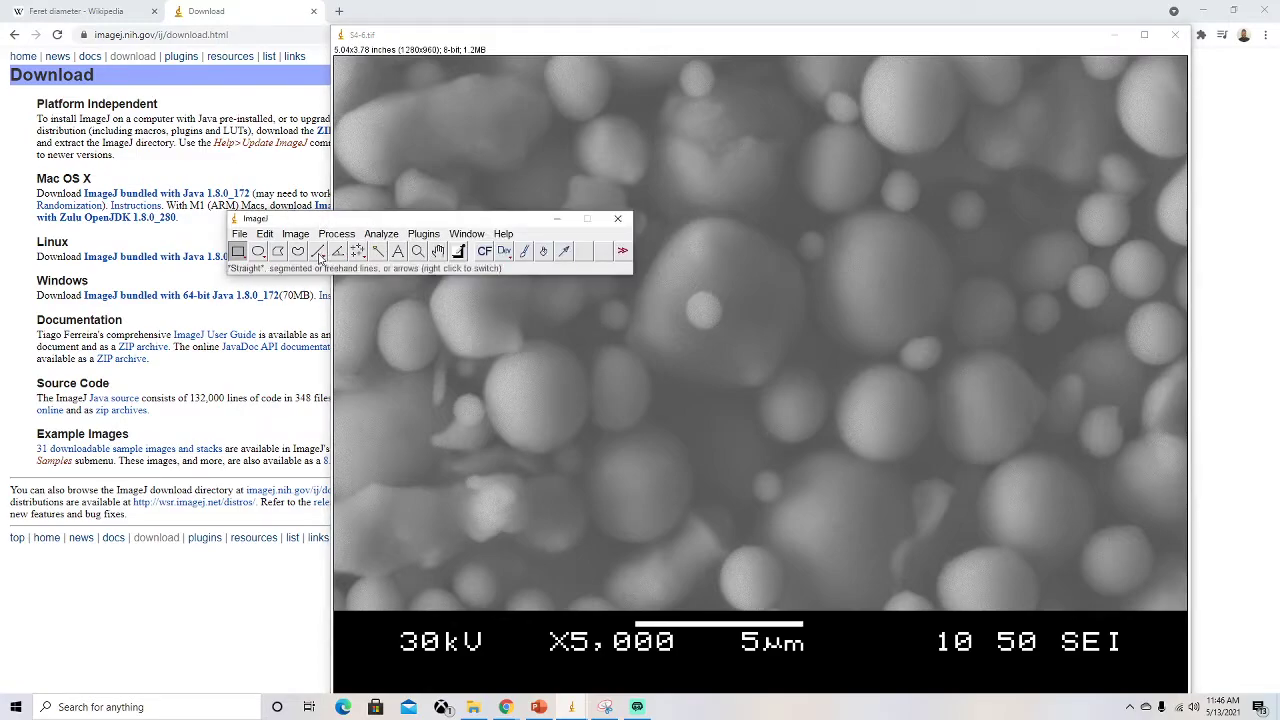
click(319, 253)
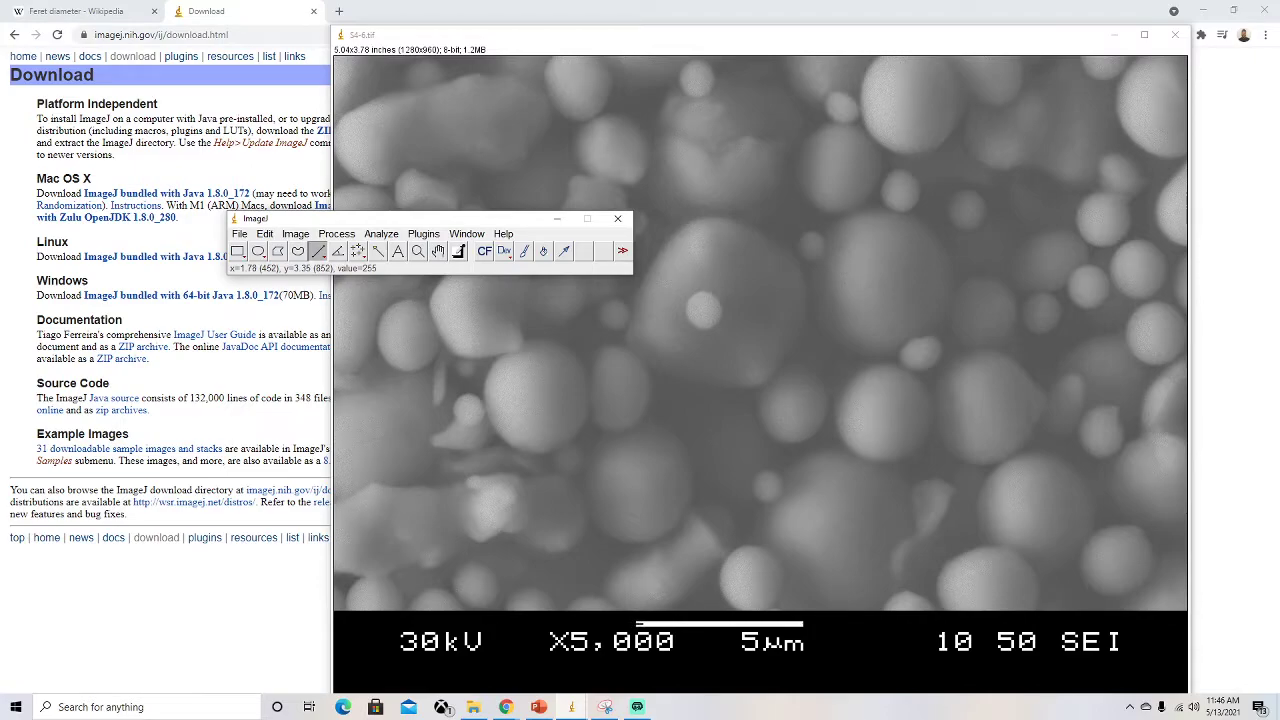
click(636, 623)
mouse_move(636, 623)
mouse_down()
mouse_move(736, 623)
mouse_move(706, 451)
mouse_move(741, 623)
mouse_move(729, 533)
mouse_move(763, 606)
mouse_move(800, 624)
mouse_up()
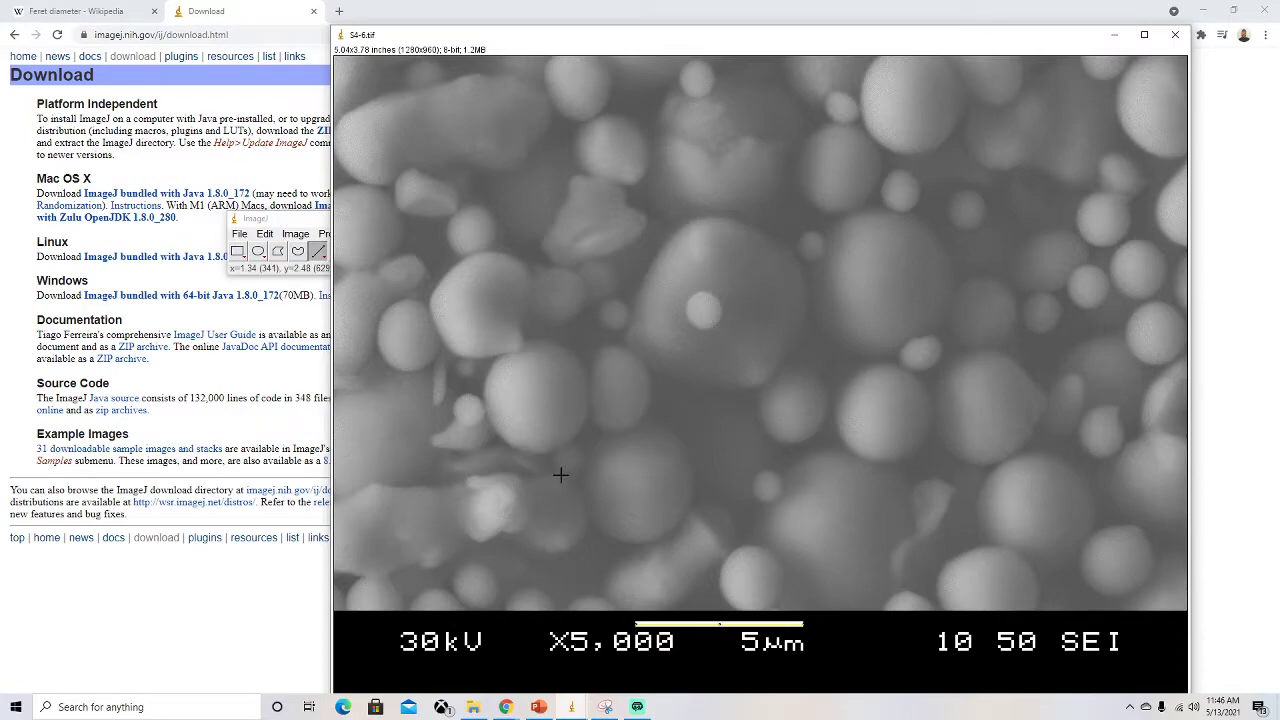
click(297, 226)
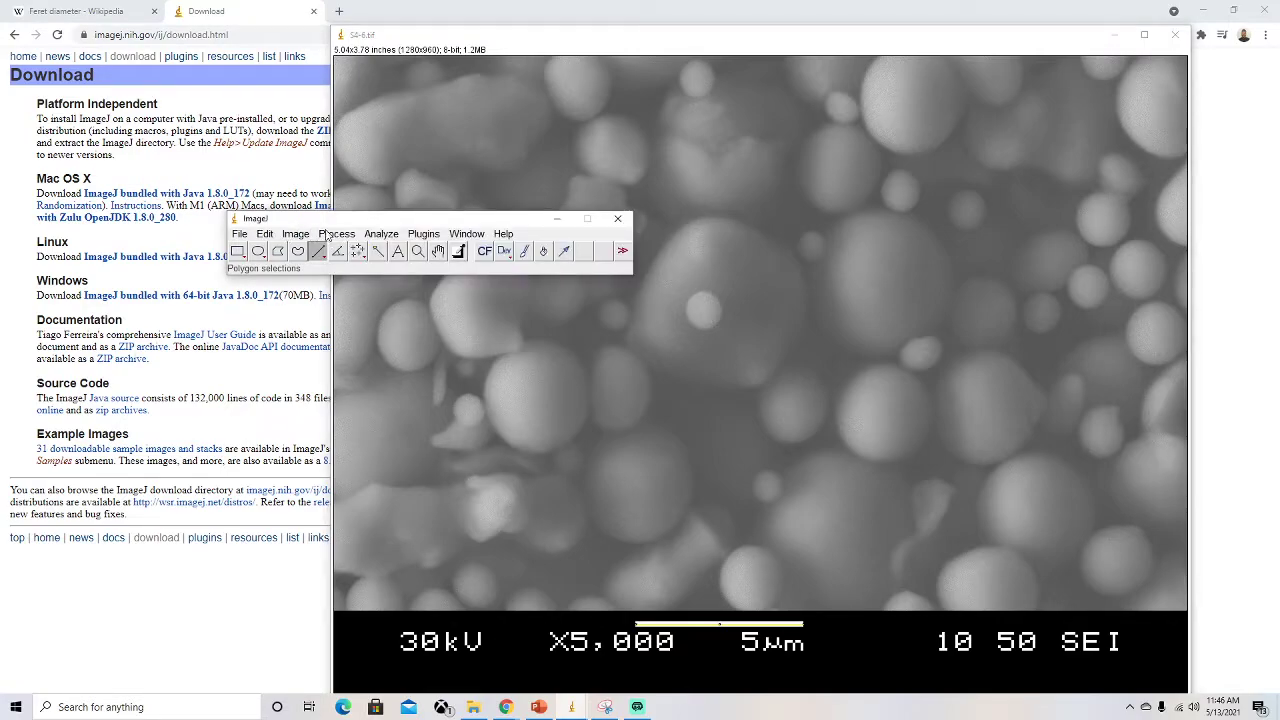
Set the scale to known distance 5, unit nm, with Global applied to all images.
click(300, 235)
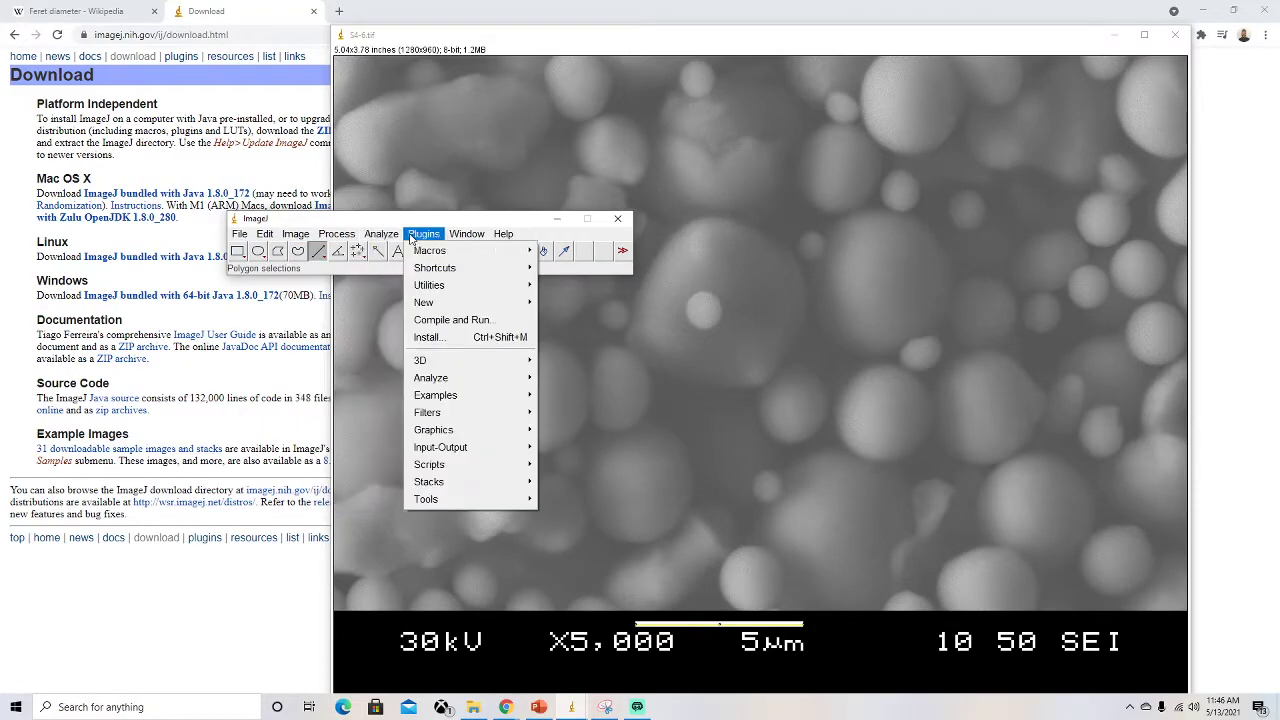
mouse_move(340, 237)
mouse_move(298, 238)
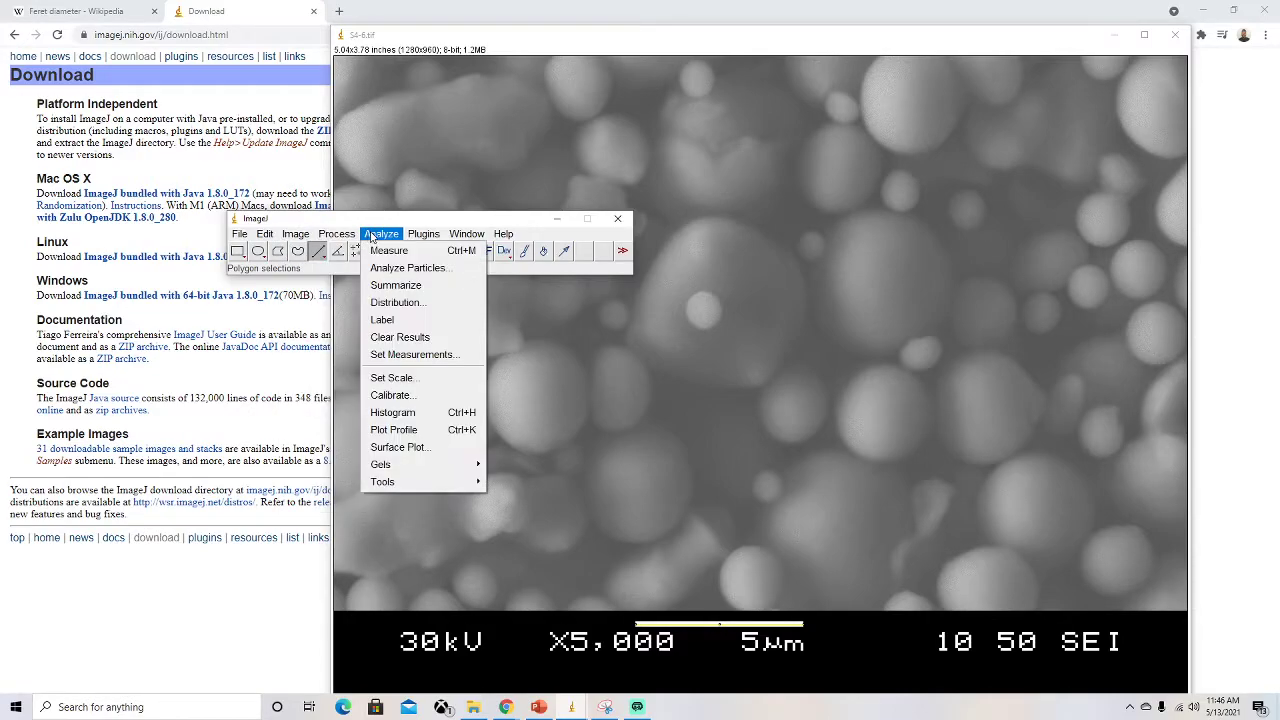
click(414, 377)
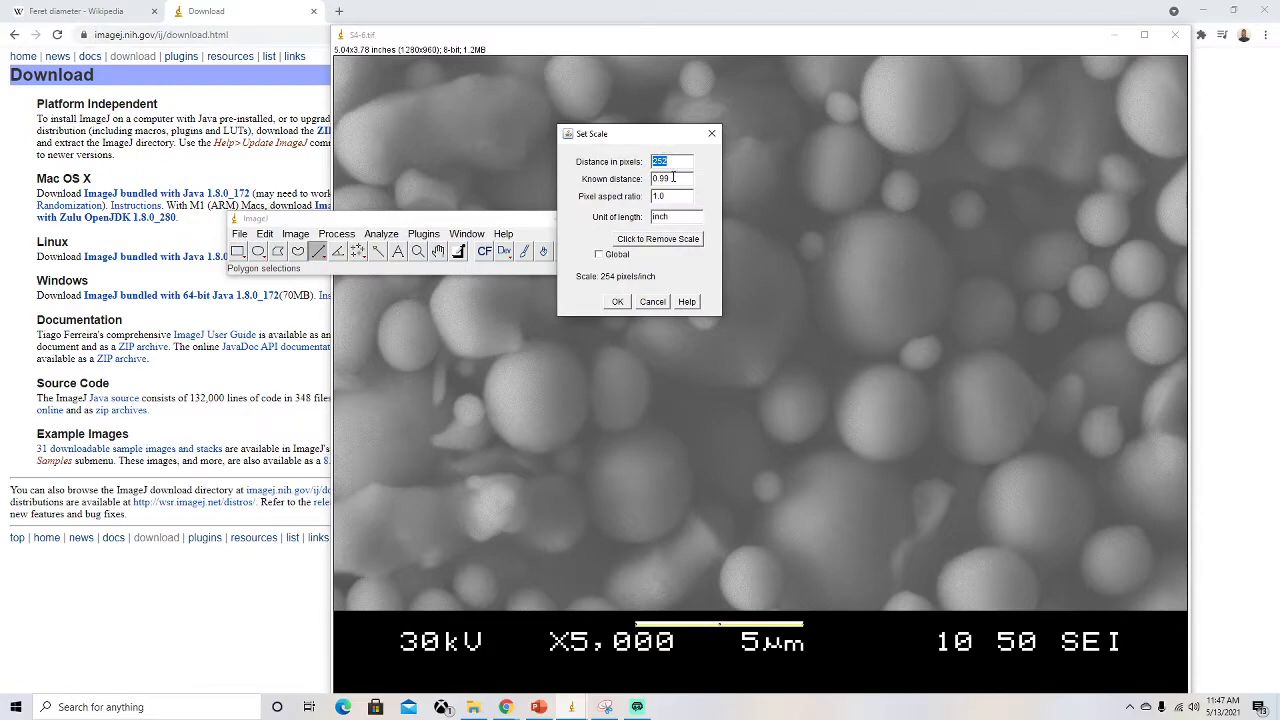
key(Tab)
text(5)
double_click(673, 216)
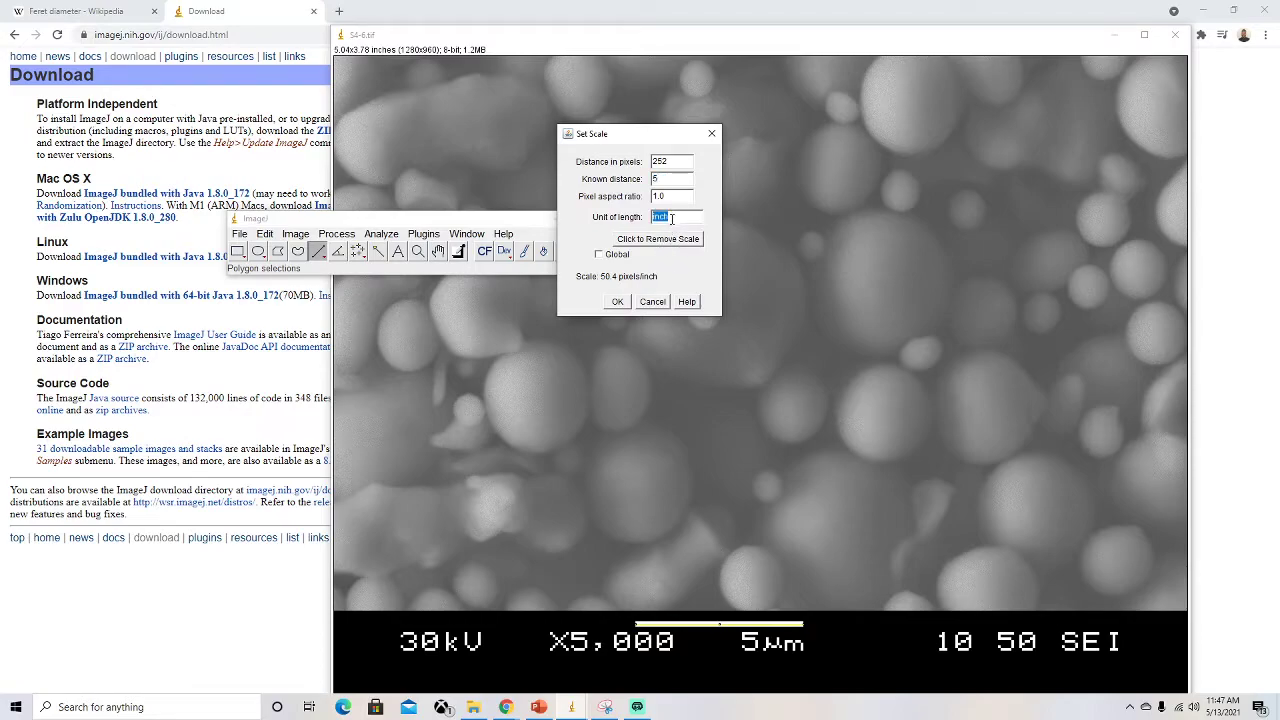
text(nm)
click(600, 256)
click(618, 302)
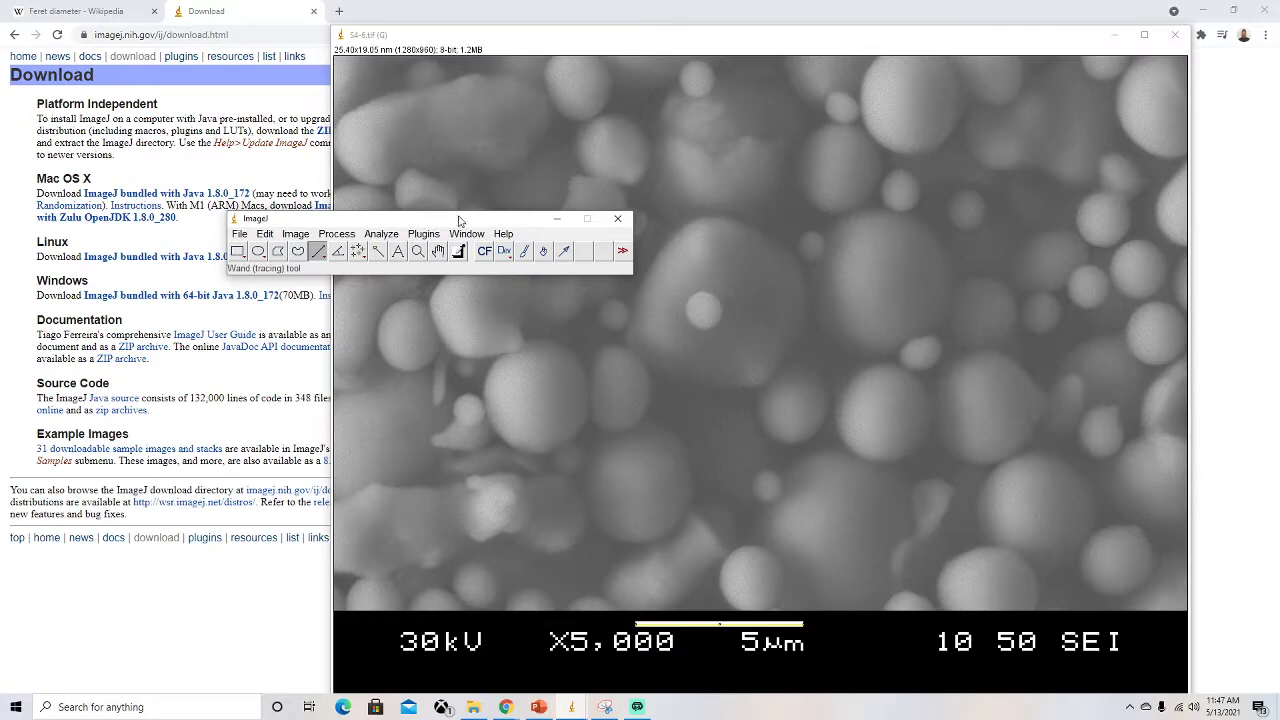
Select the micrograph area above the black info strip with a rectangle and crop to it.
drag(464, 219, 396, 221)
click(227, 235)
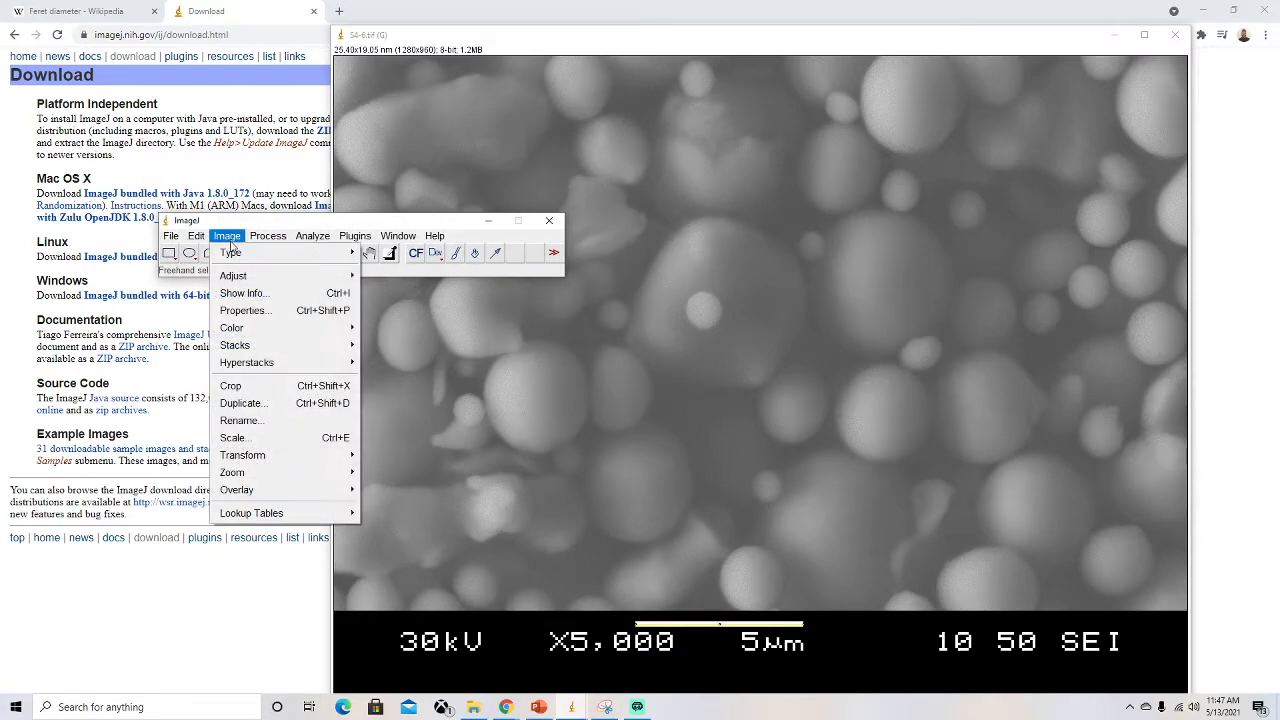
mouse_move(240, 278)
click(249, 253)
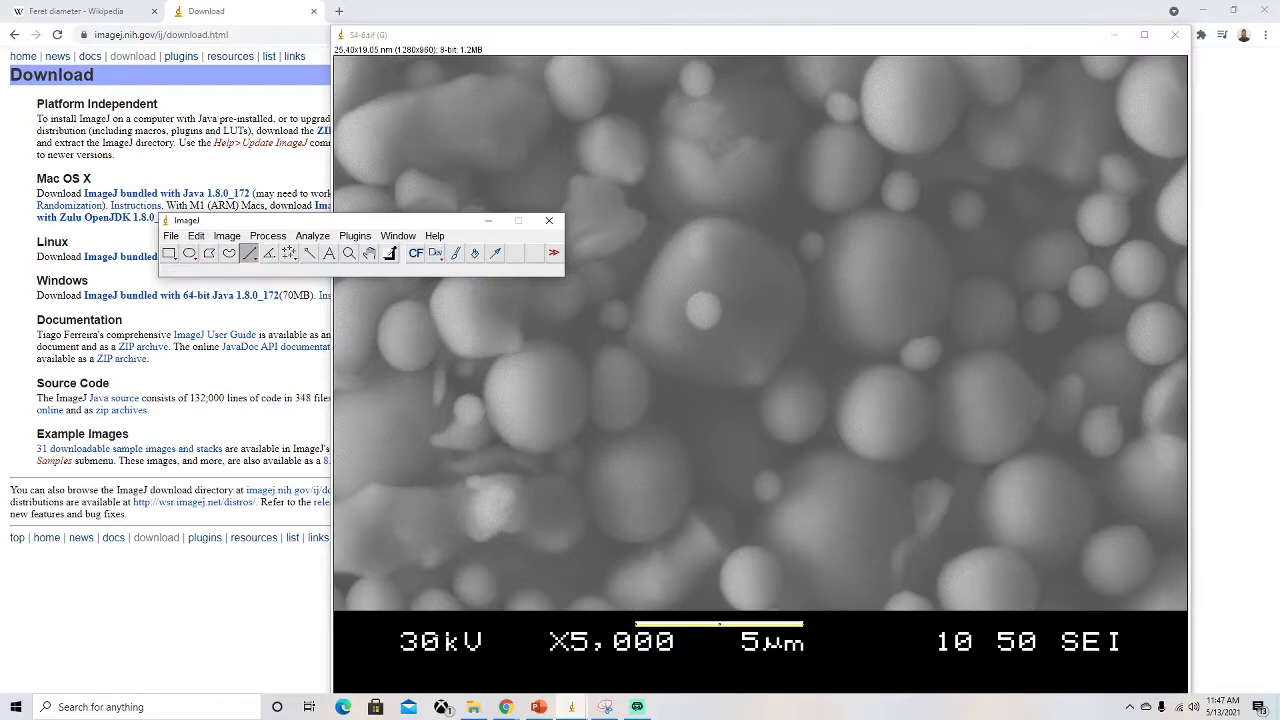
click(169, 254)
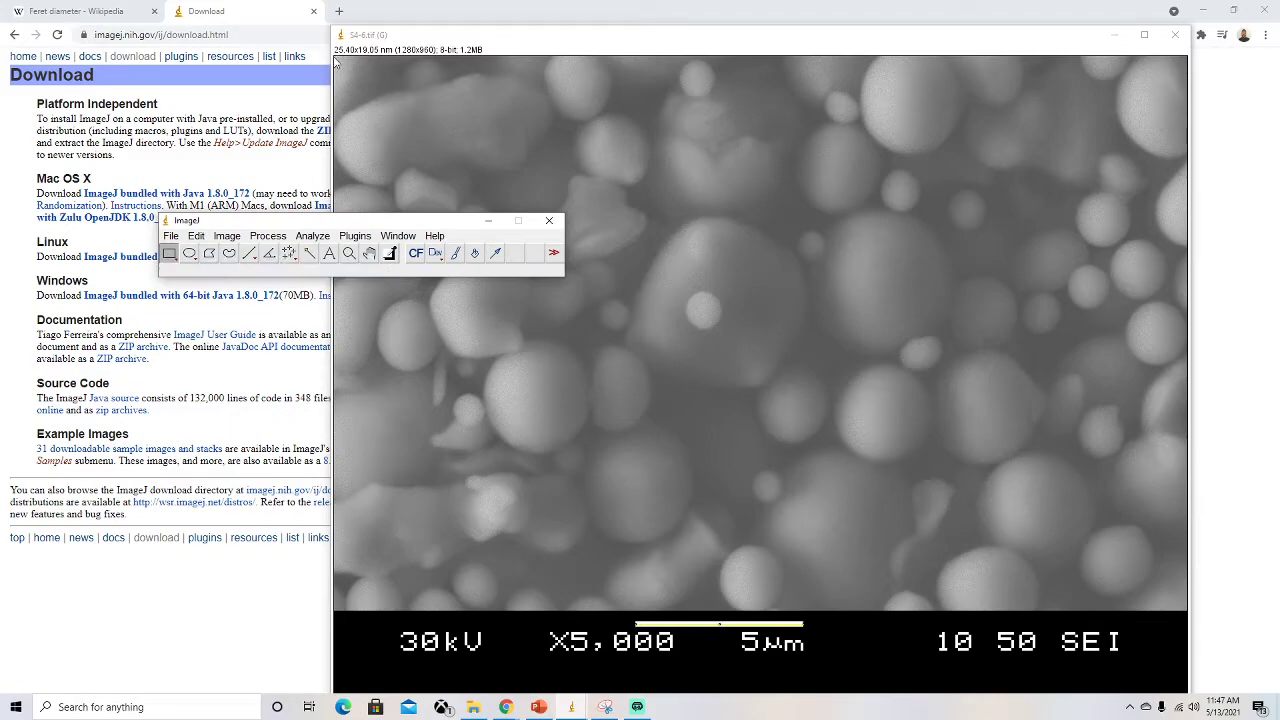
drag(337, 58, 1181, 613)
click(249, 222)
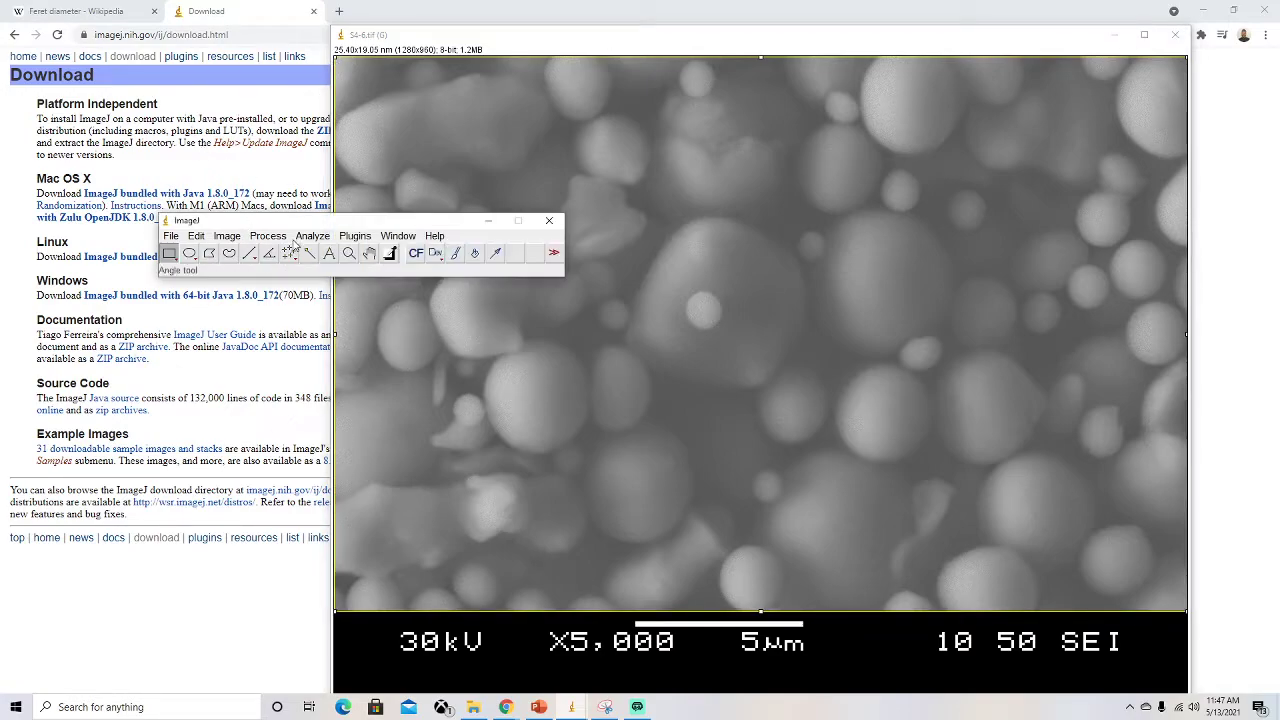
click(227, 235)
click(266, 385)
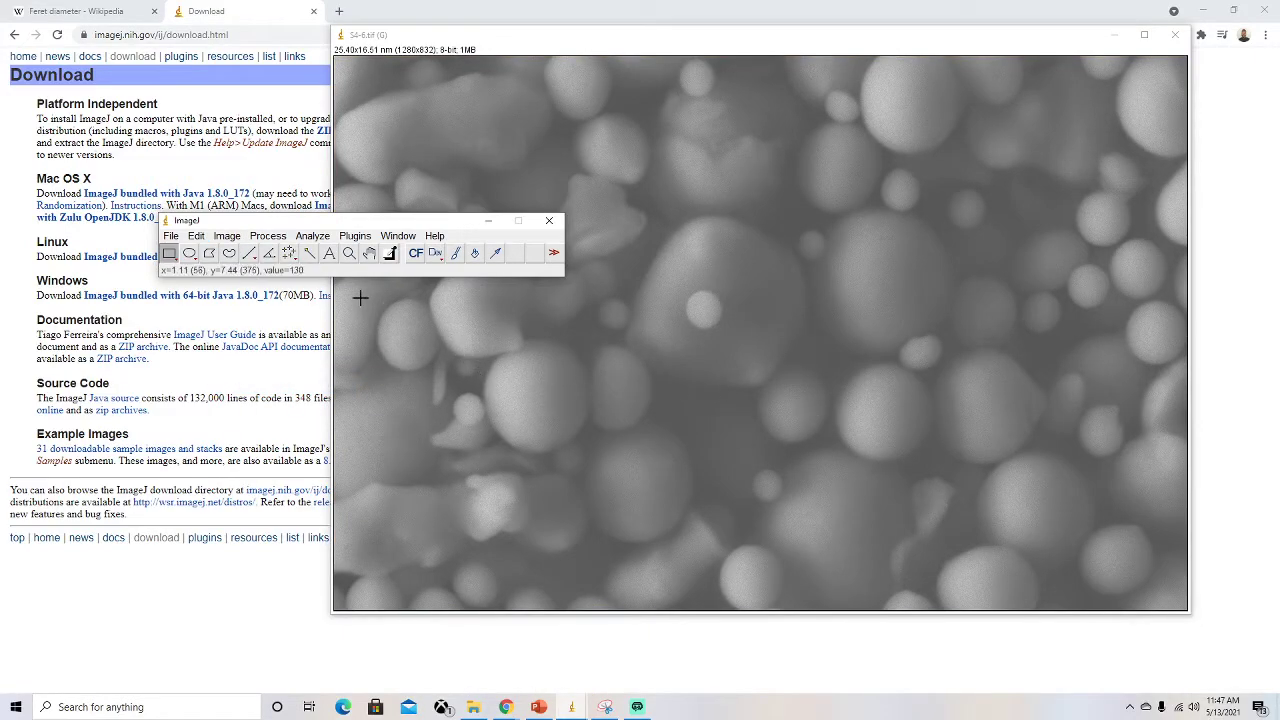
Set the threshold limits to about 100–255, previewing in Red and in B&W.
click(229, 237)
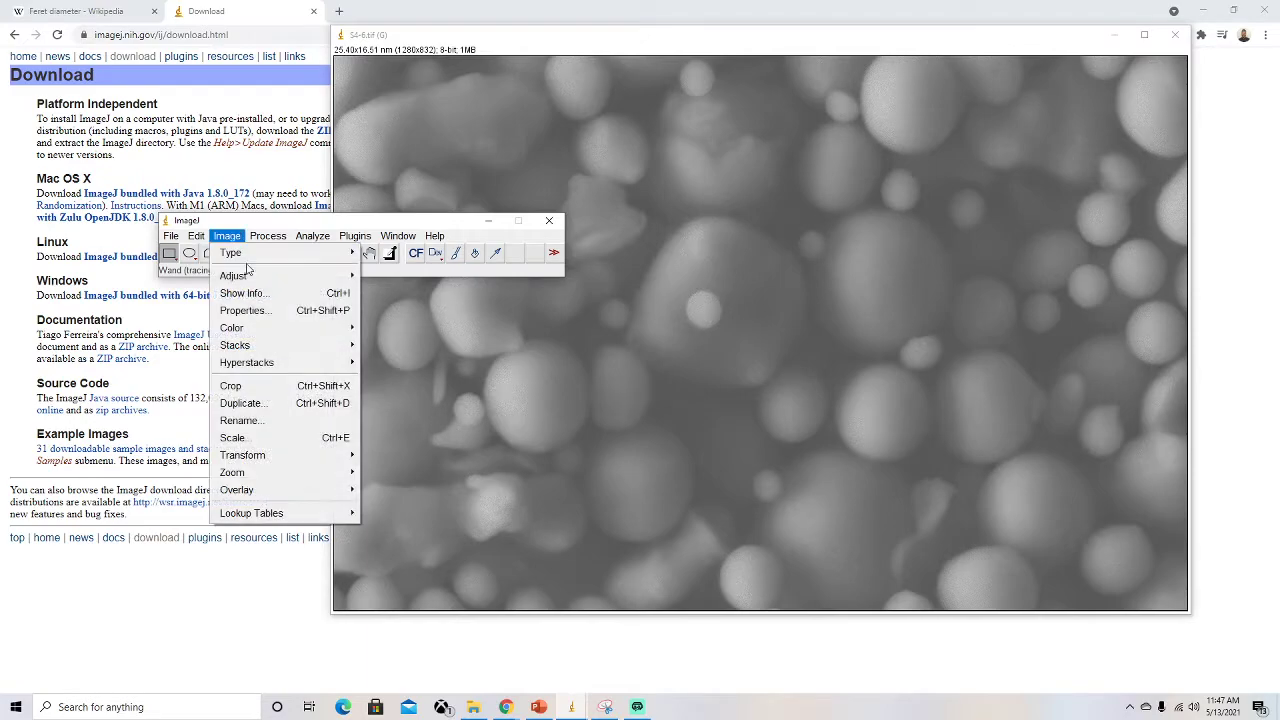
mouse_move(252, 280)
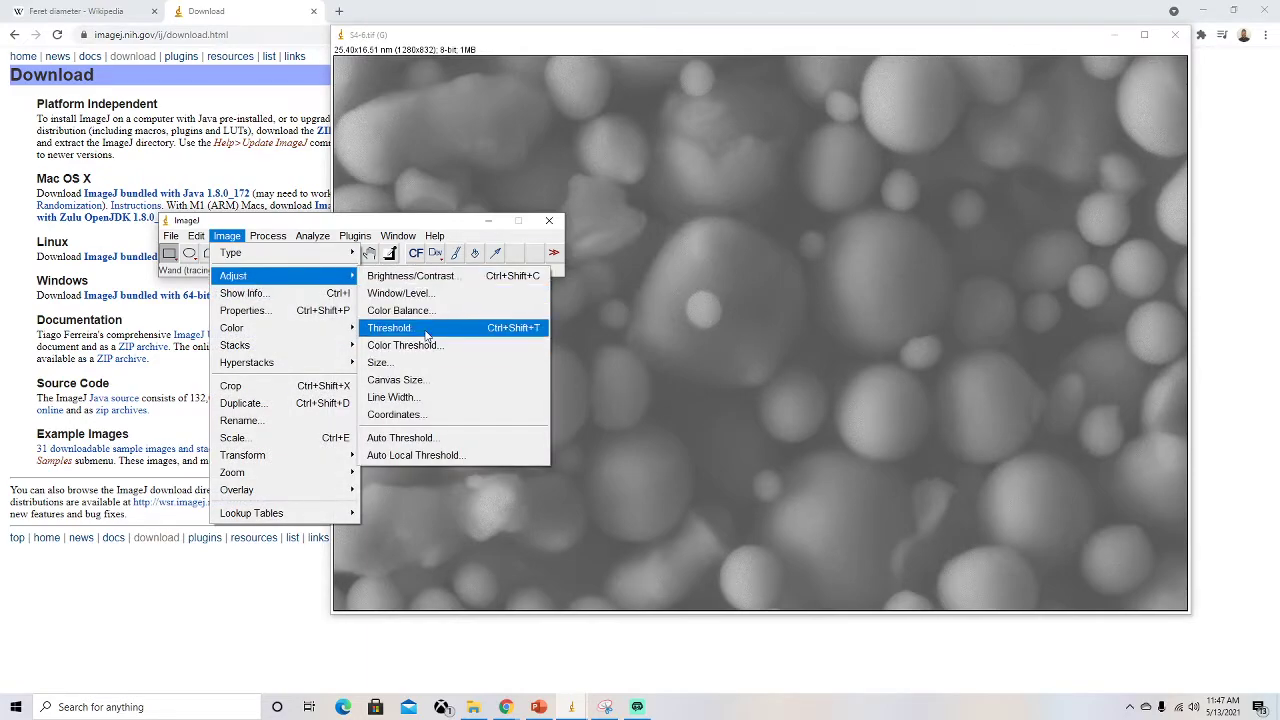
click(389, 327)
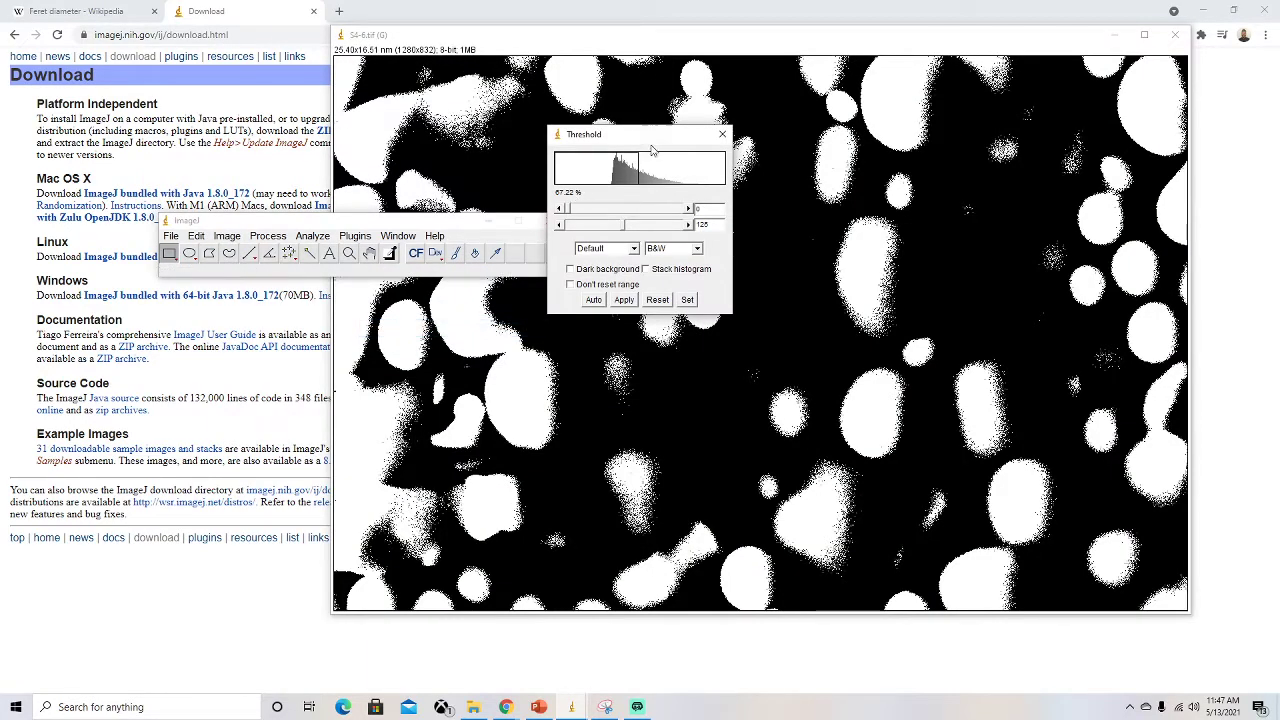
drag(658, 137, 569, 203)
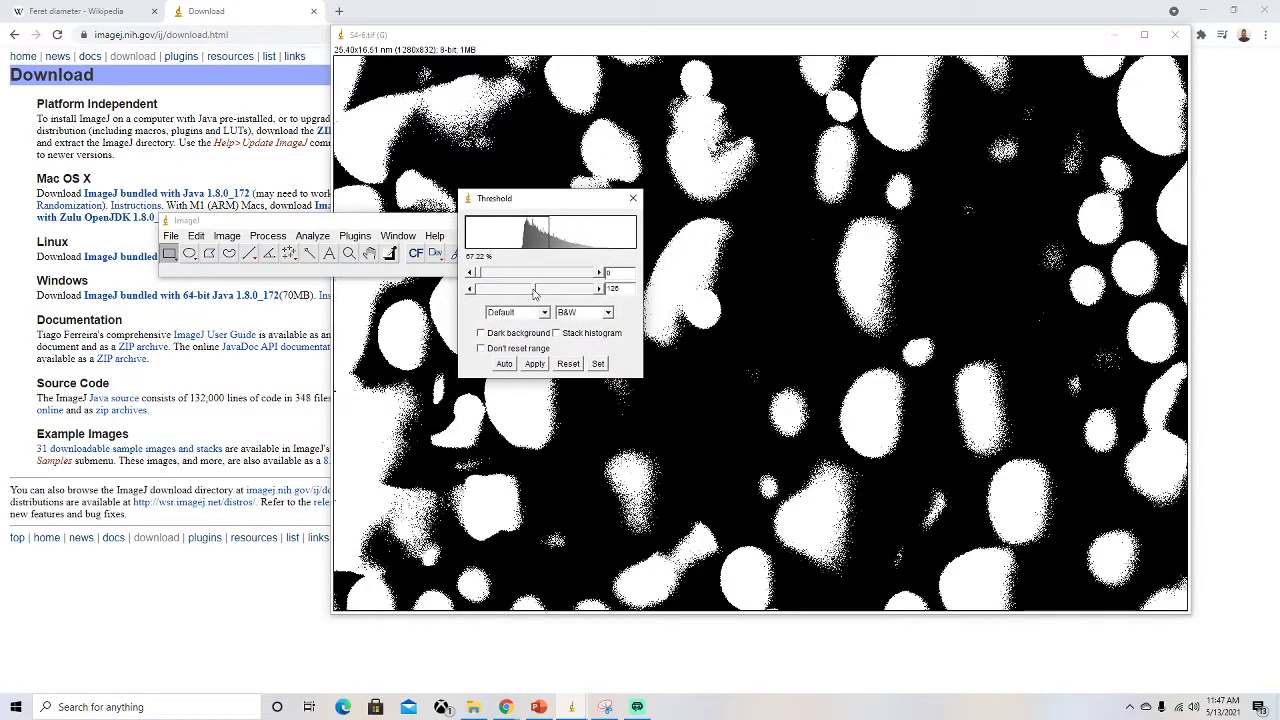
drag(534, 291, 602, 295)
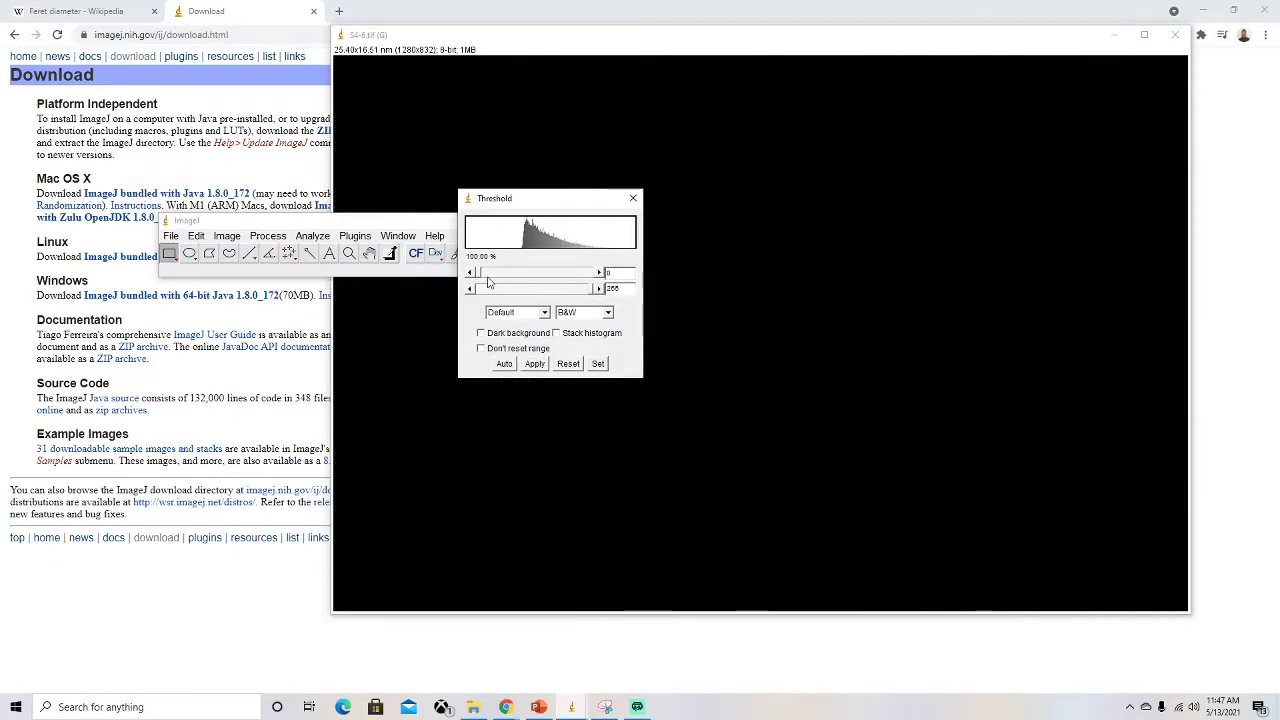
drag(479, 273, 521, 274)
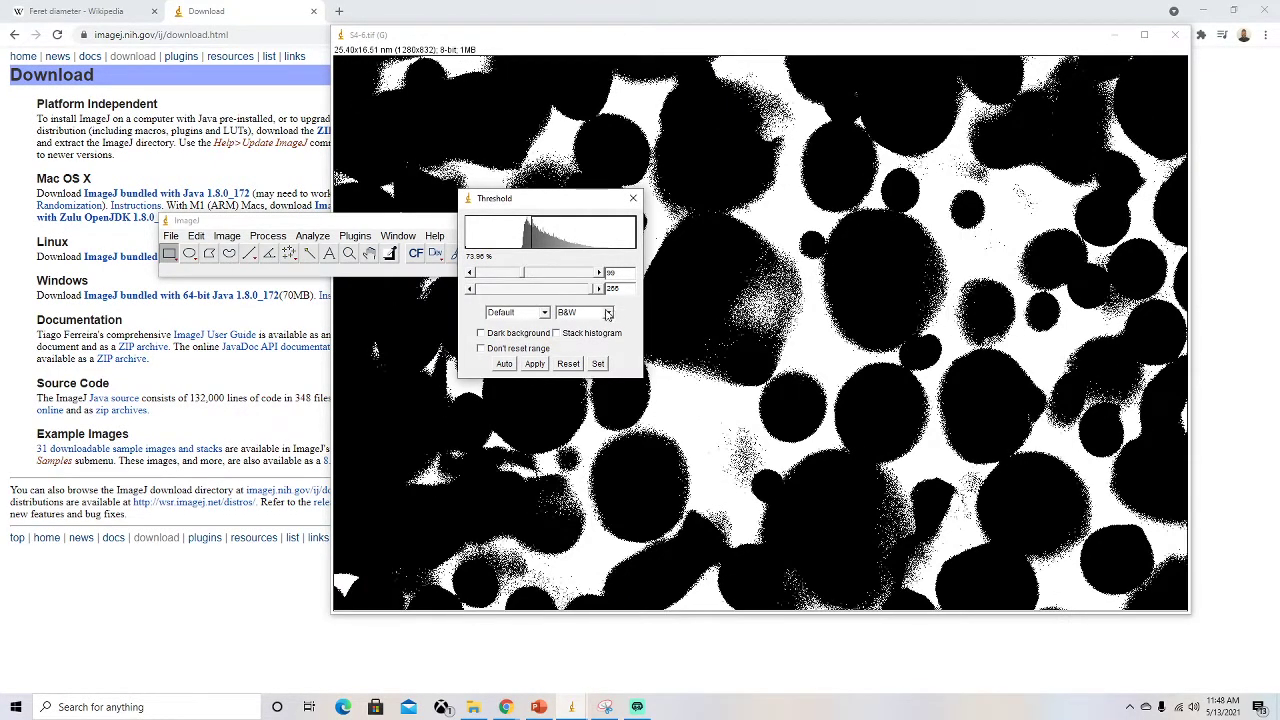
click(607, 313)
click(603, 322)
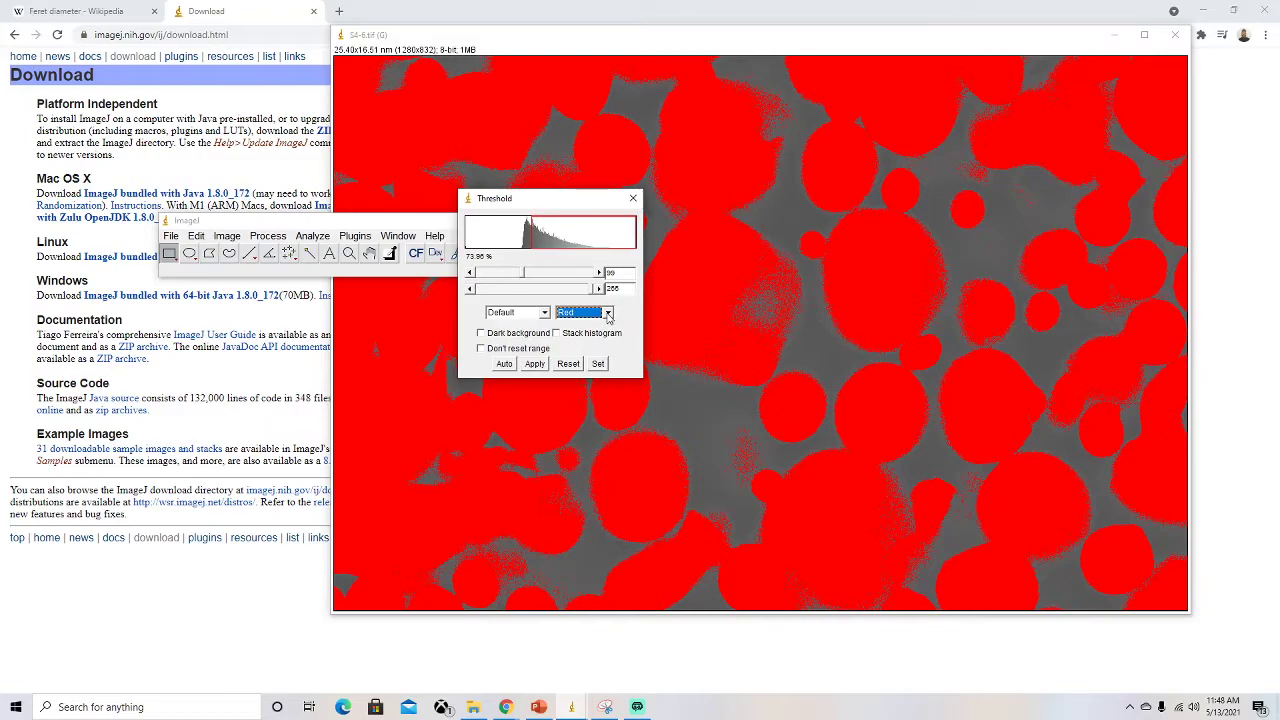
click(607, 313)
click(588, 335)
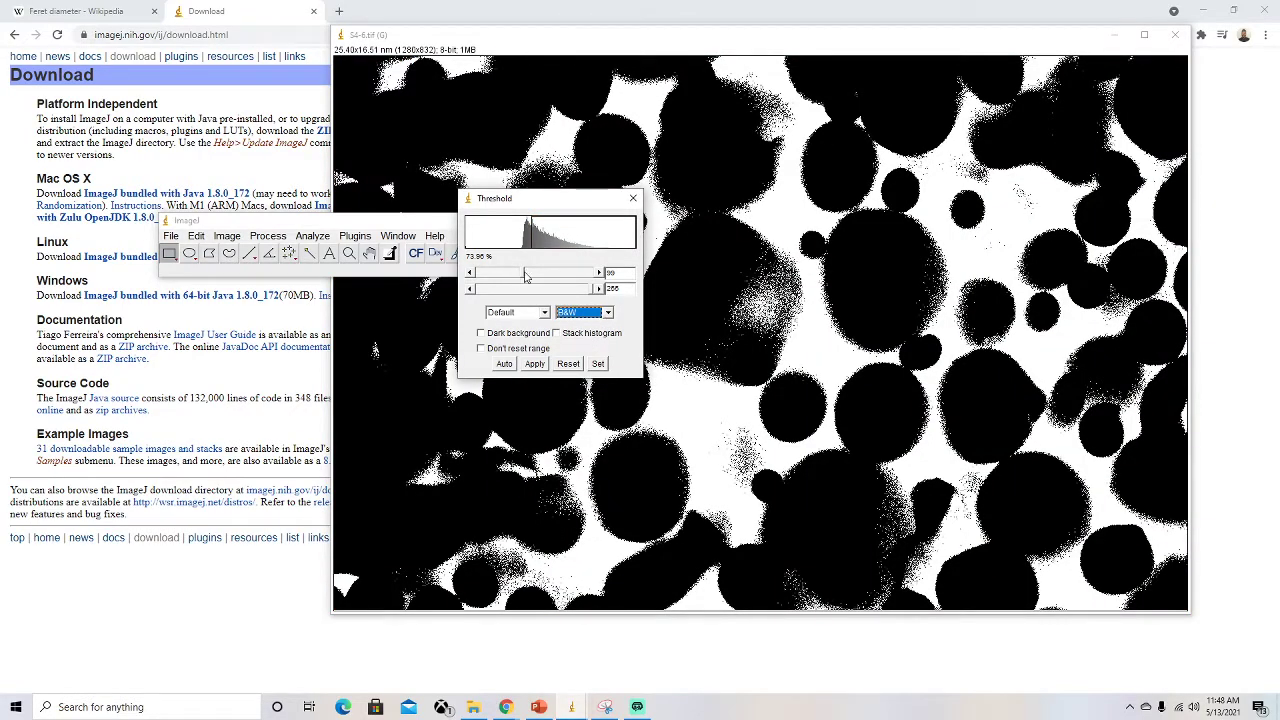
Fine-tune the lower threshold limit and apply it to make the image binary.
mouse_move(522, 276)
mouse_down()
mouse_move(508, 276)
mouse_move(542, 281)
mouse_up()
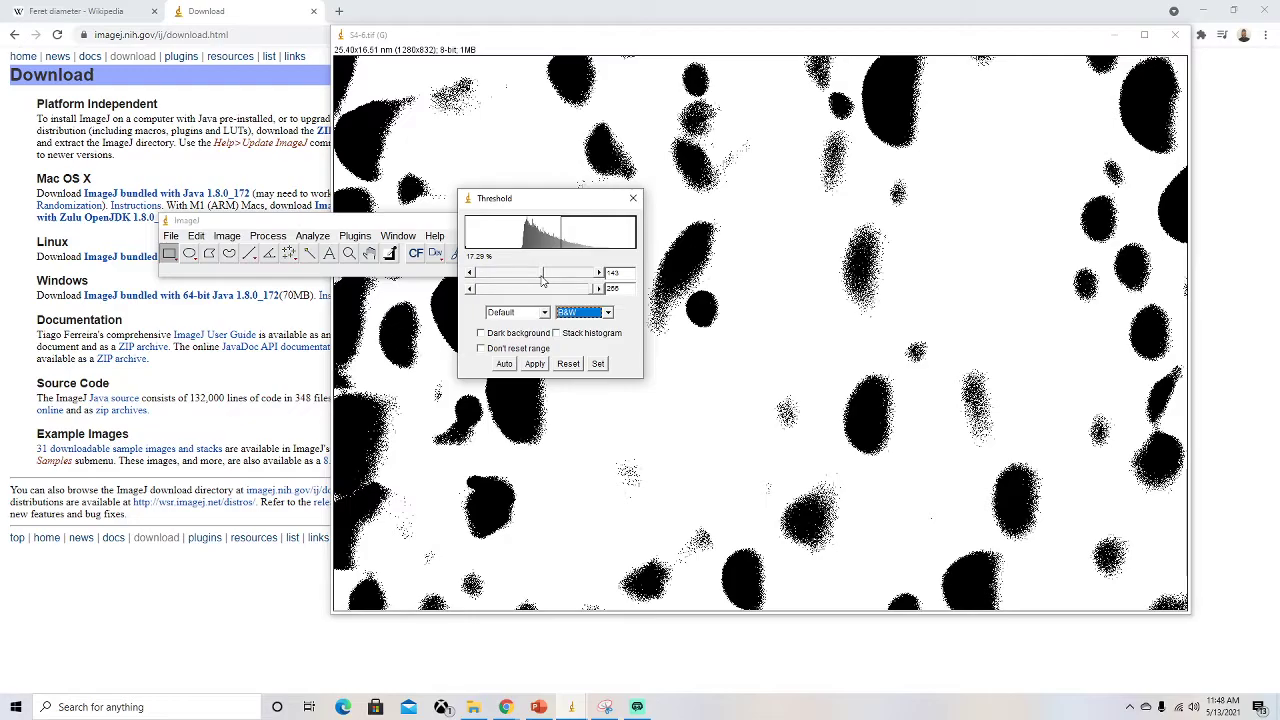
drag(542, 281, 528, 281)
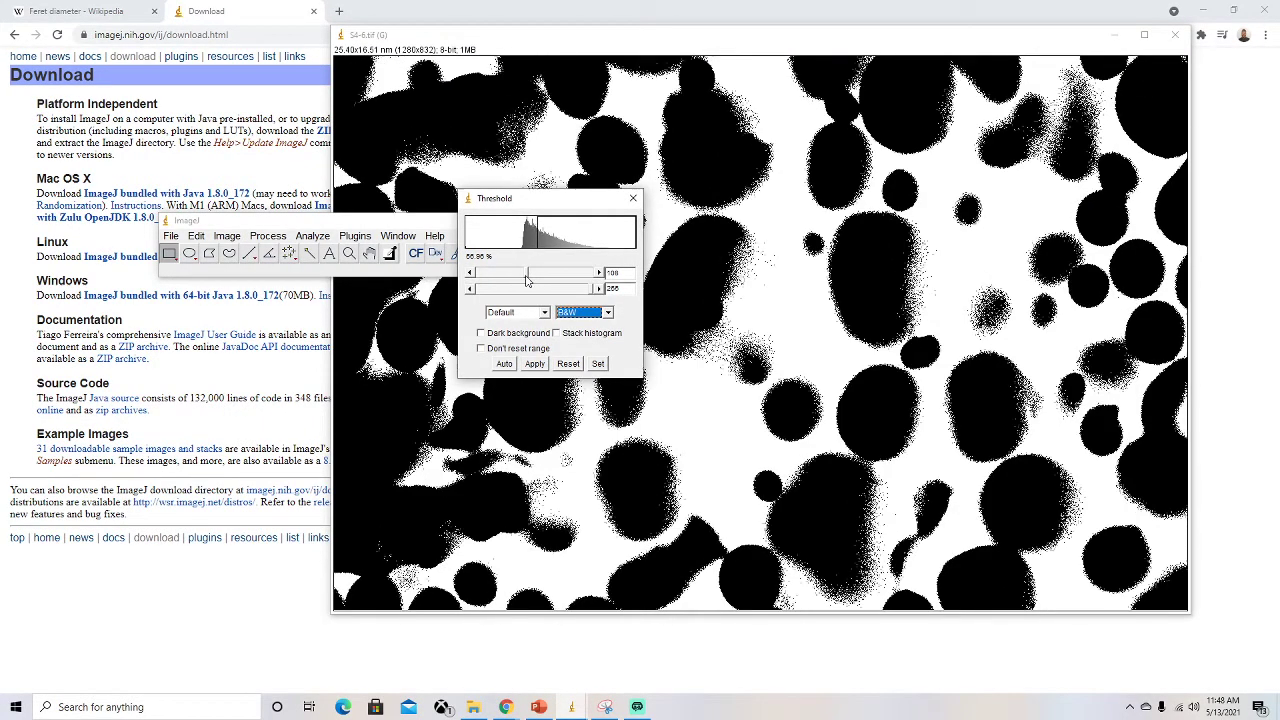
click(535, 364)
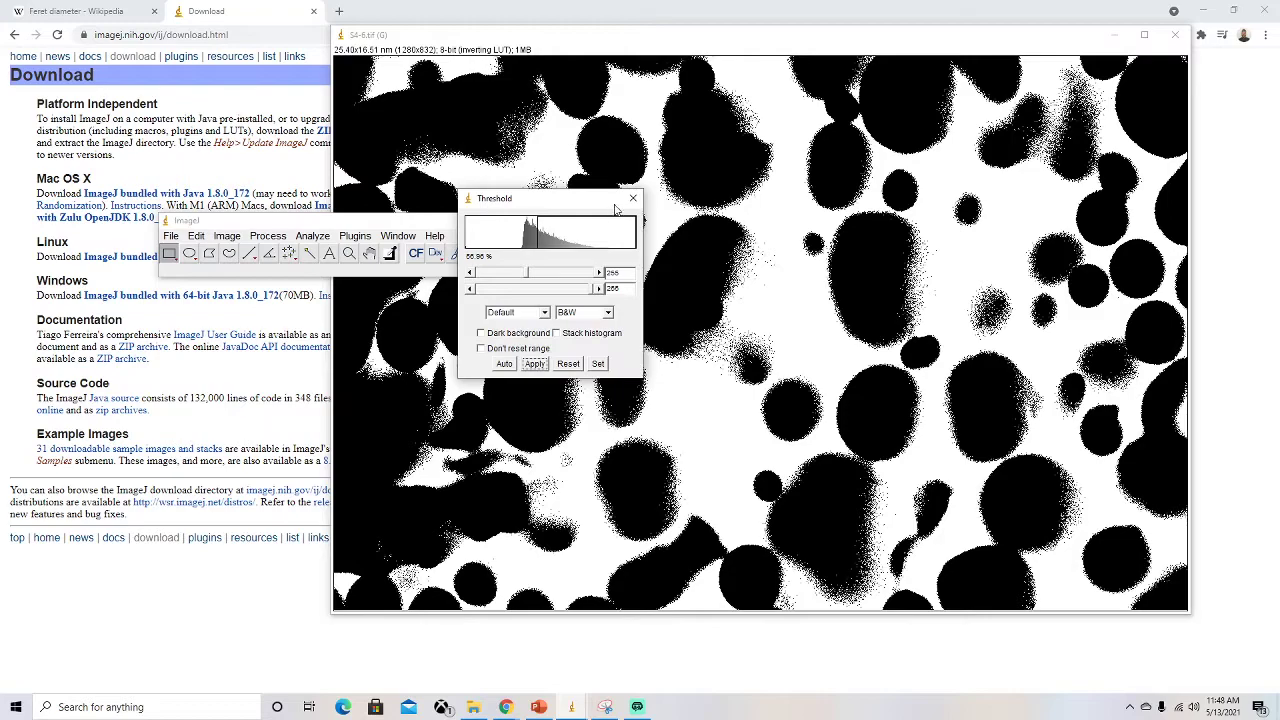
Load the drawing tool set and select the paintbrush tool.
click(553, 253)
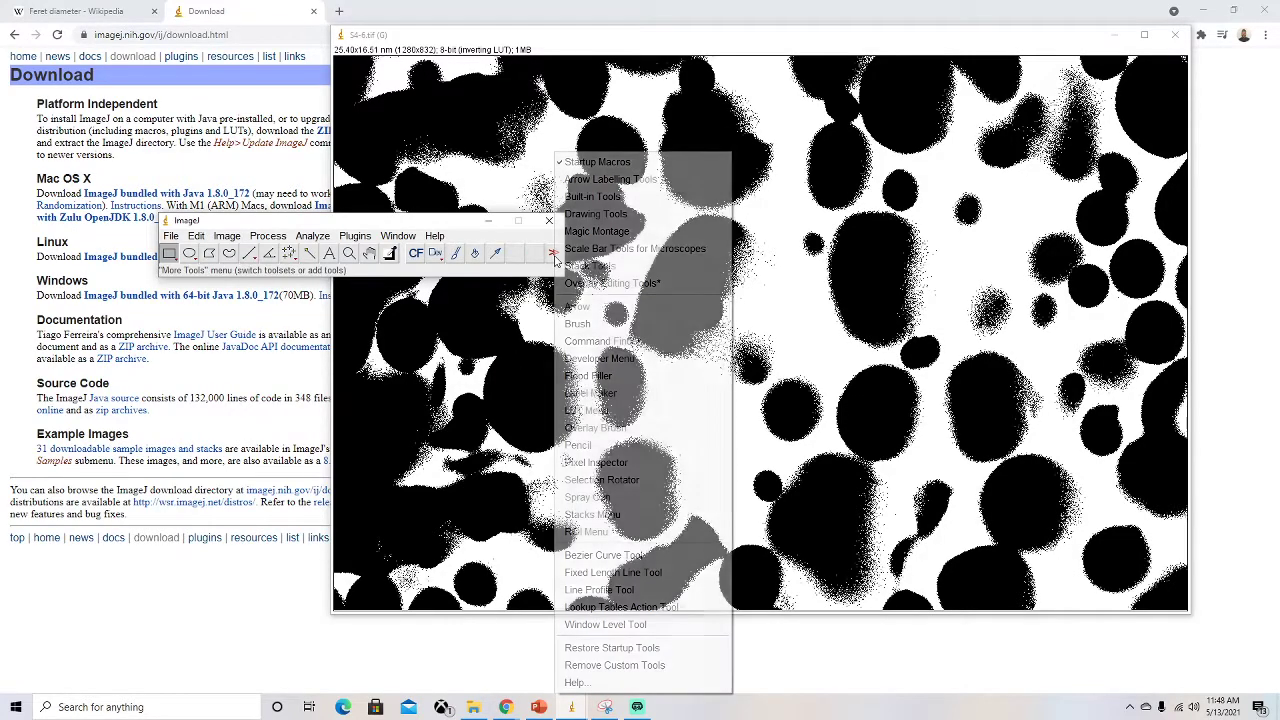
click(590, 216)
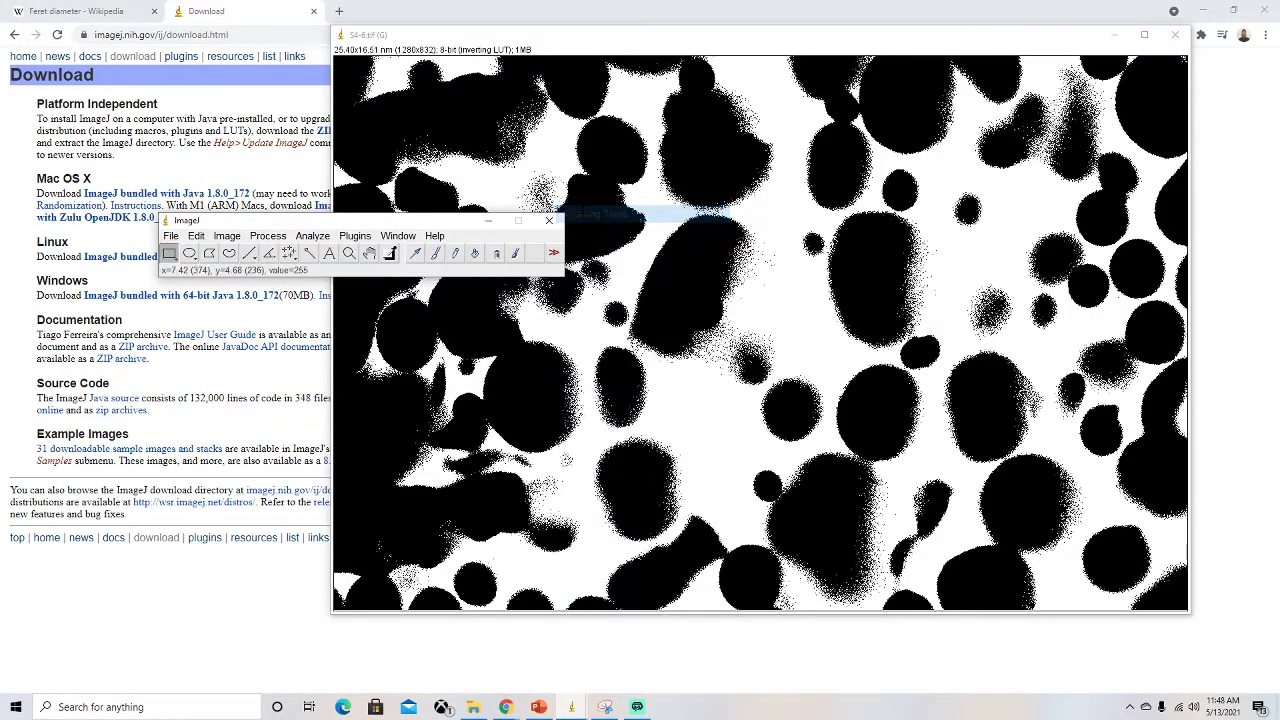
click(391, 255)
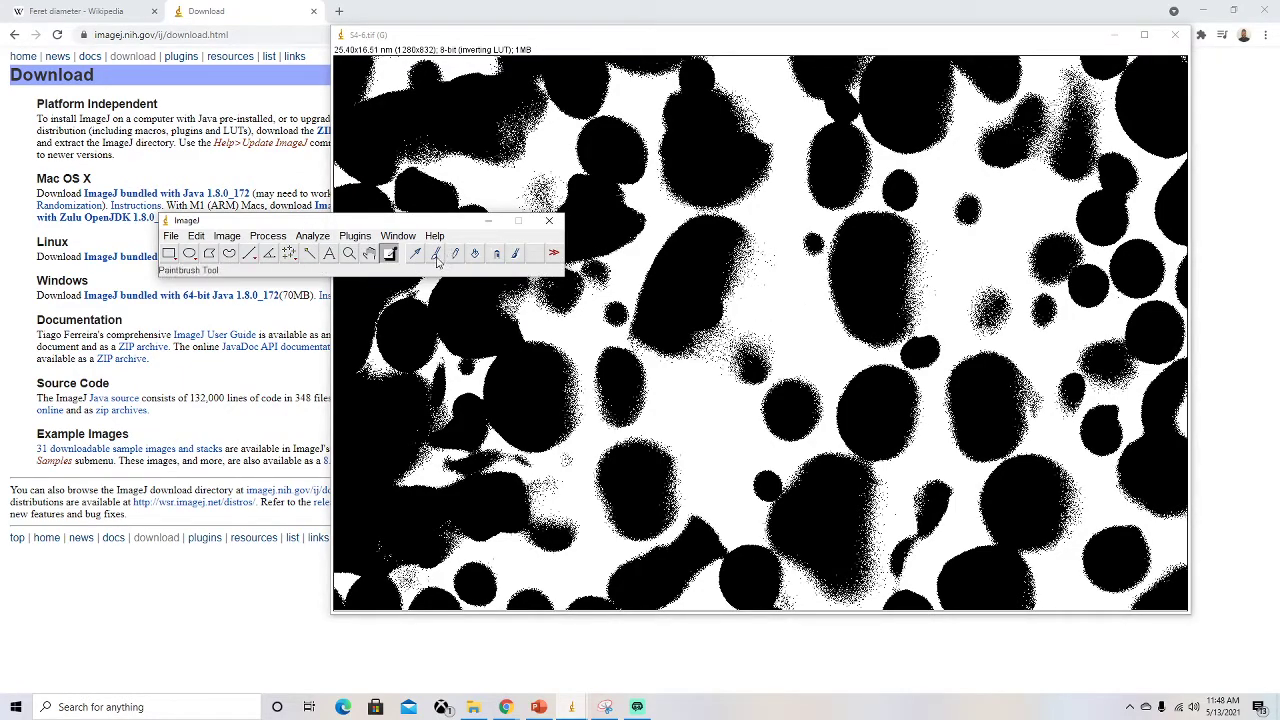
click(436, 255)
mouse_move(443, 228)
mouse_down()
mouse_move(295, 239)
mouse_move(304, 258)
mouse_up()
Paint white lines separating two pairs of touching particles on the binary image.
click(574, 168)
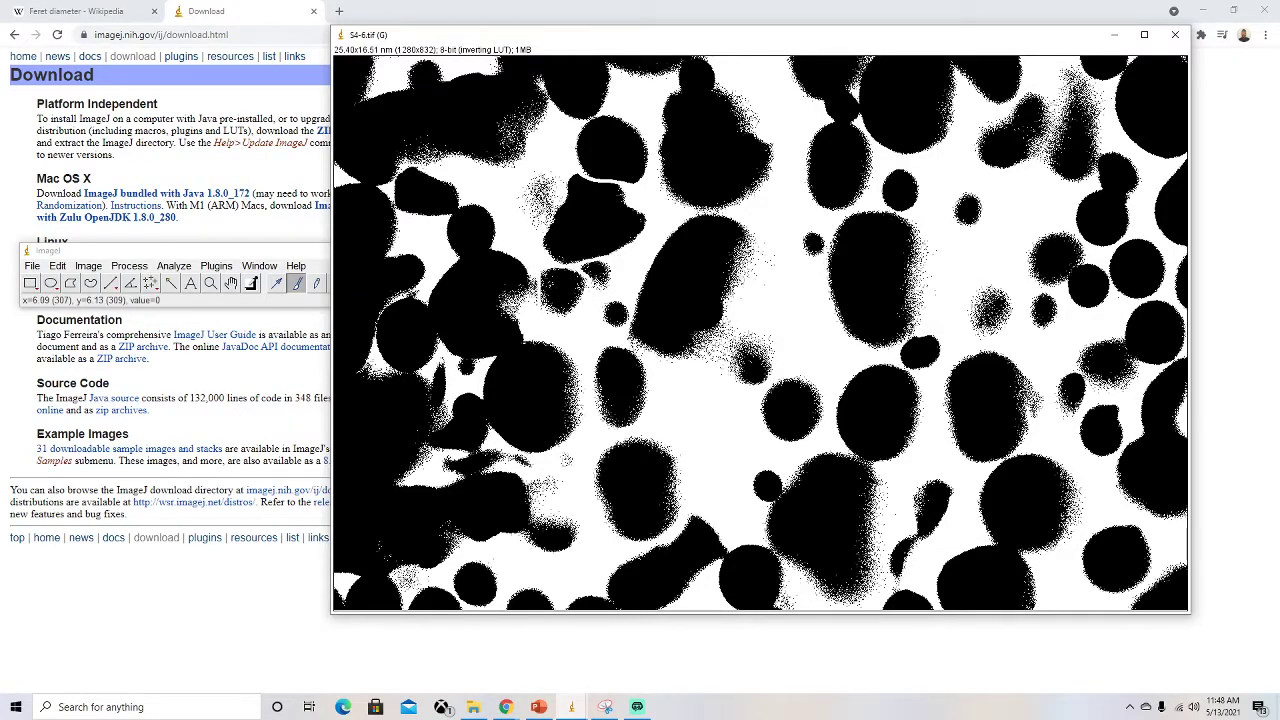
drag(528, 336, 498, 355)
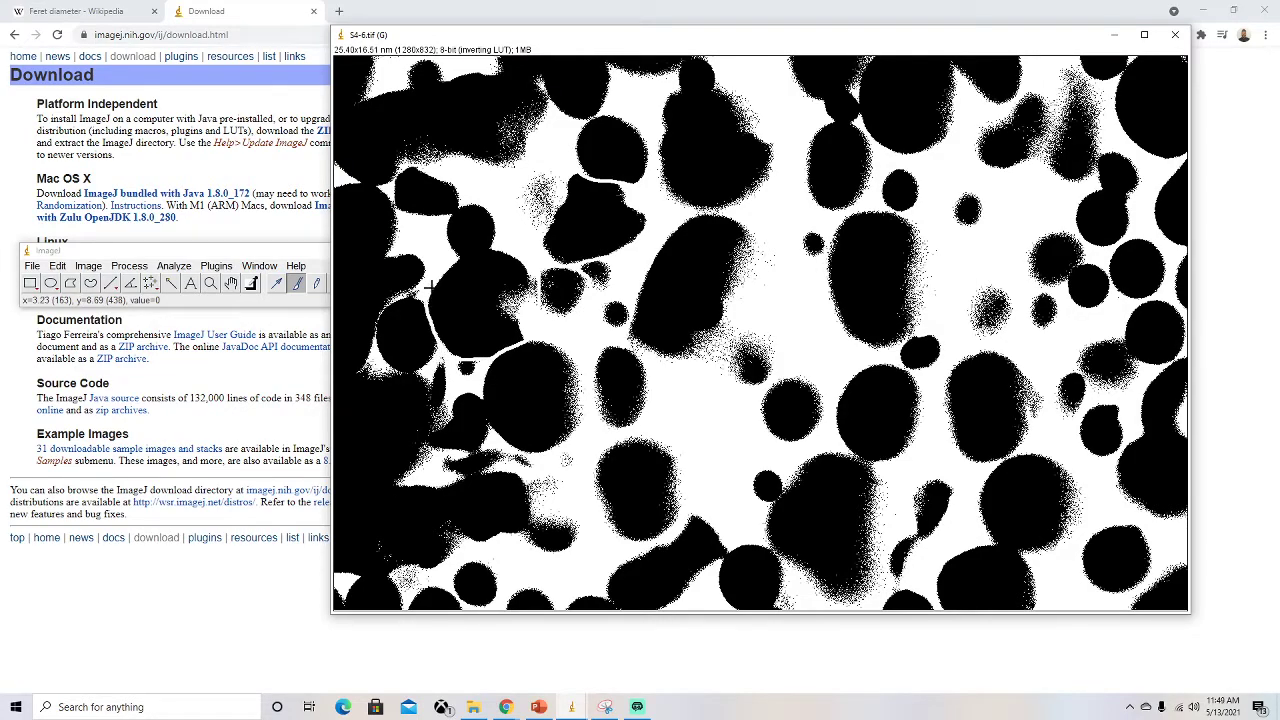
drag(462, 257, 512, 244)
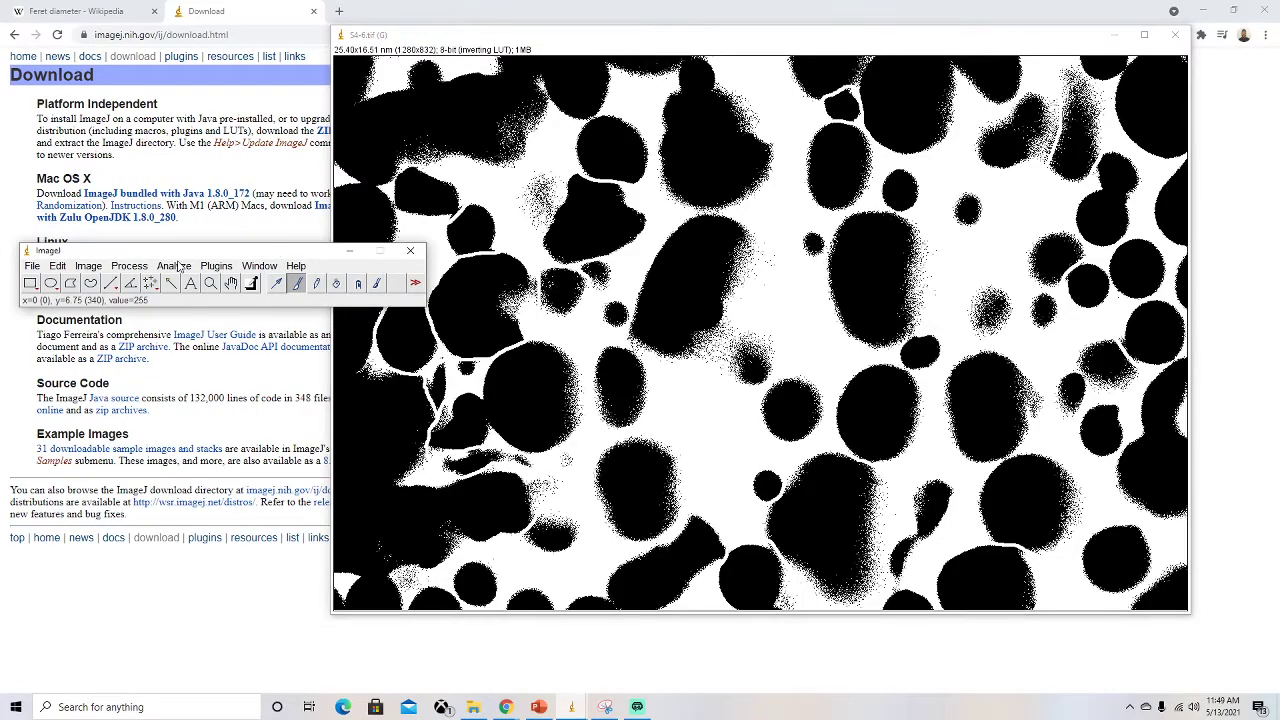
In Analyze > Set Measurements, add Standard deviation alongside Area, Centroid, Feret's diameter and Display label.
click(176, 267)
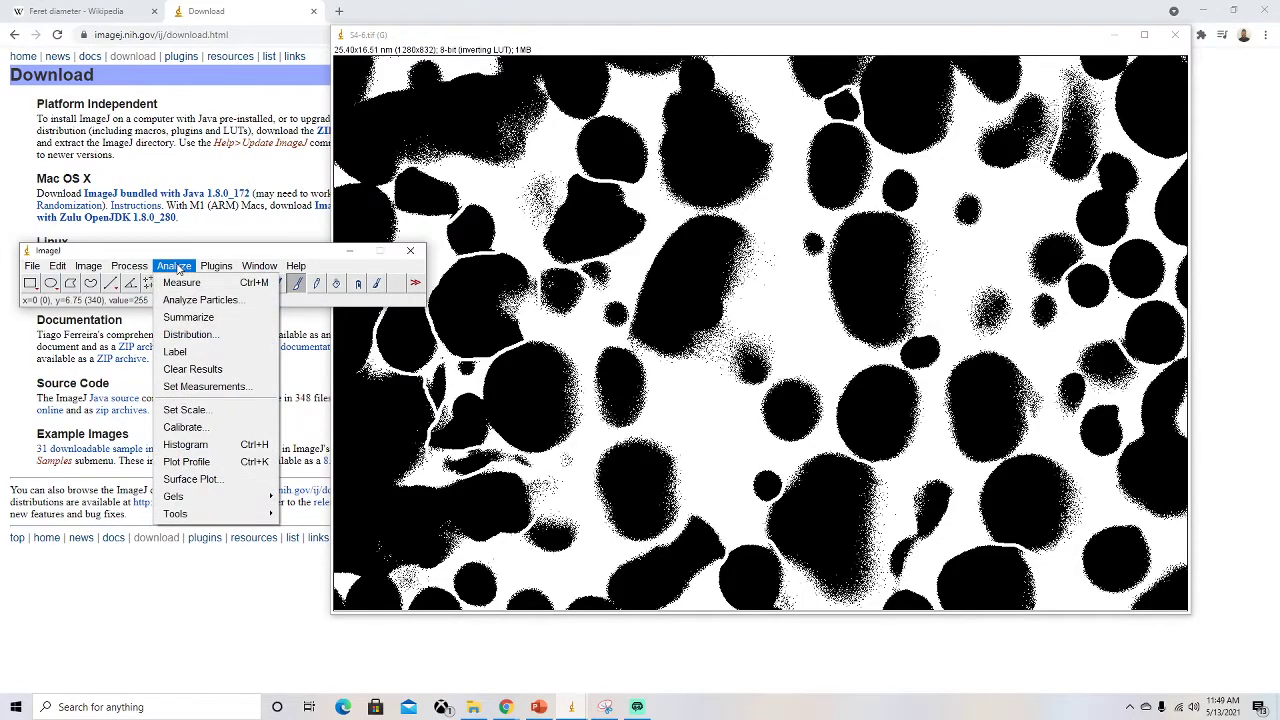
click(195, 390)
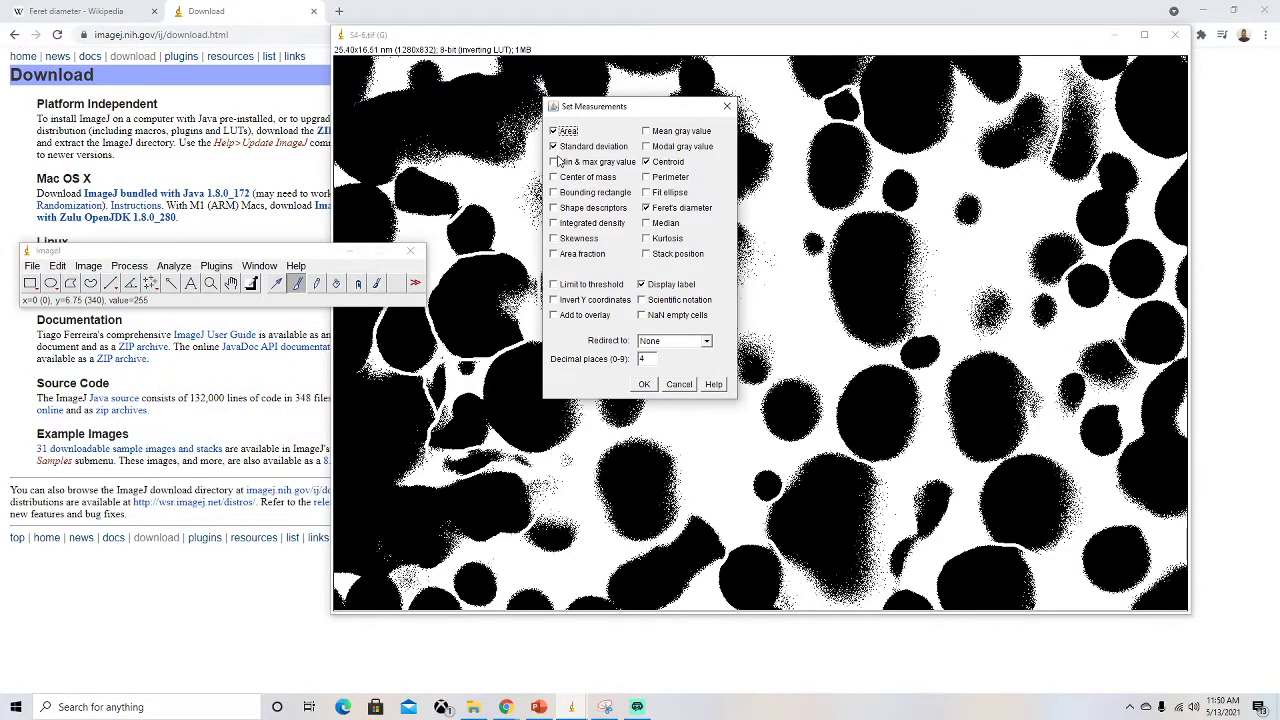
click(553, 146)
Confirm the measurement choices, then read the Feret diameter article and highlight its P/π formula.
click(644, 384)
click(116, 20)
click(116, 20)
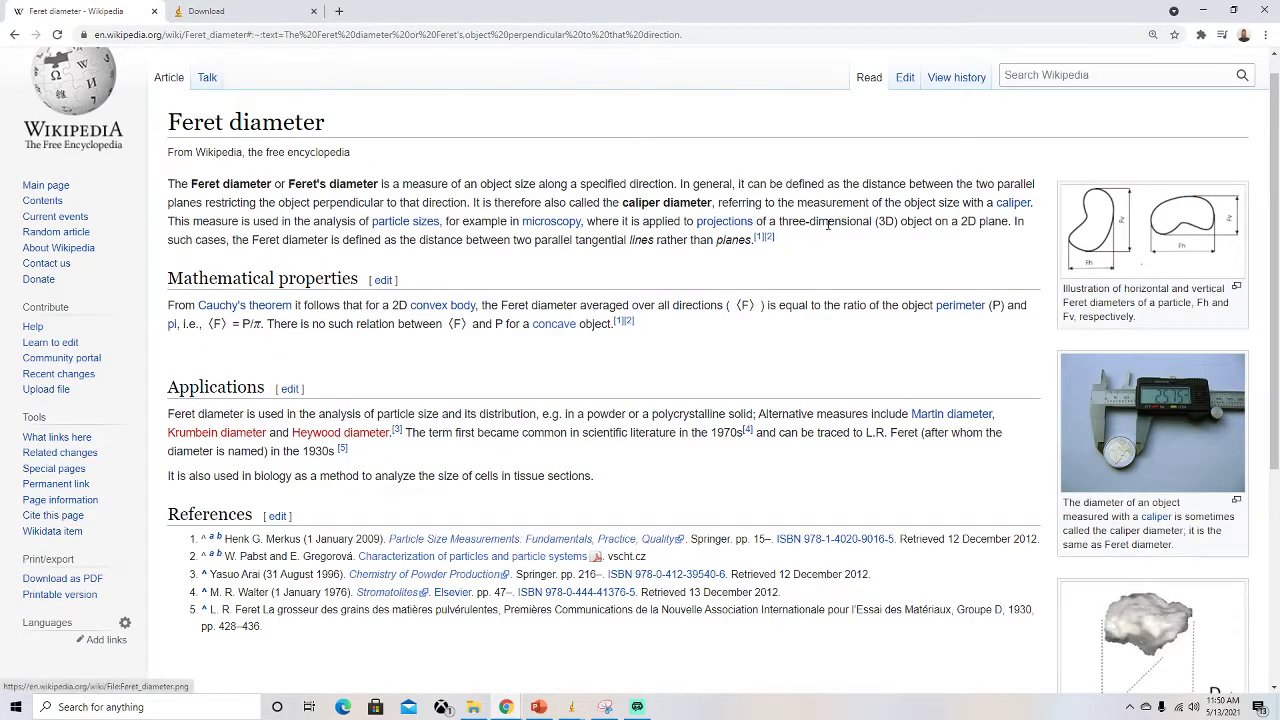
mouse_move(722, 226)
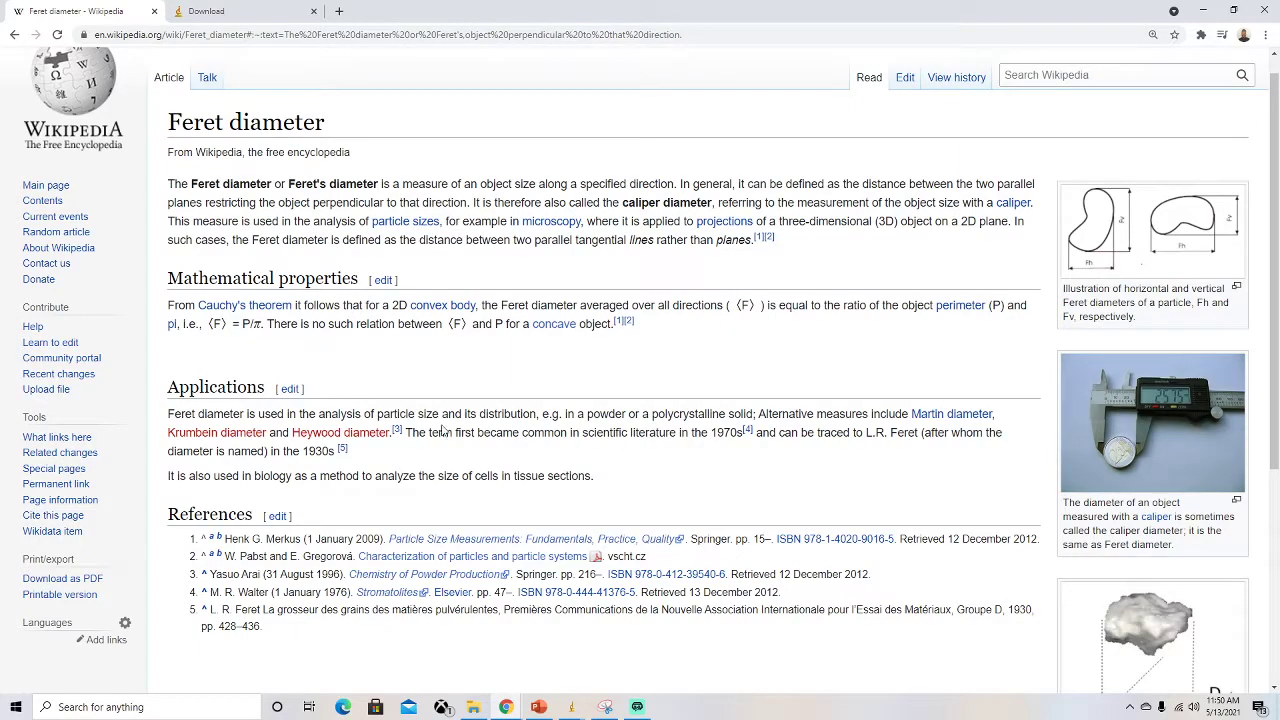
scroll(1091, 440, down, 2)
scroll(1091, 440, down, 2)
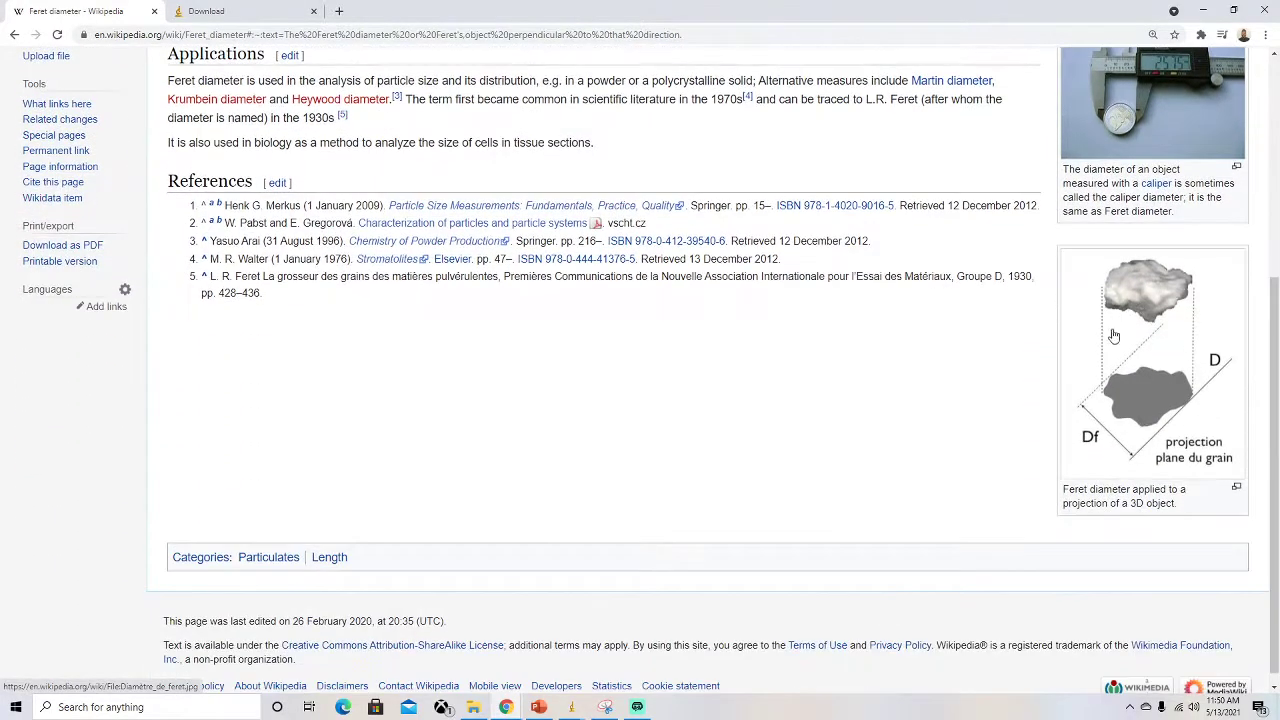
scroll(483, 309, up, 4)
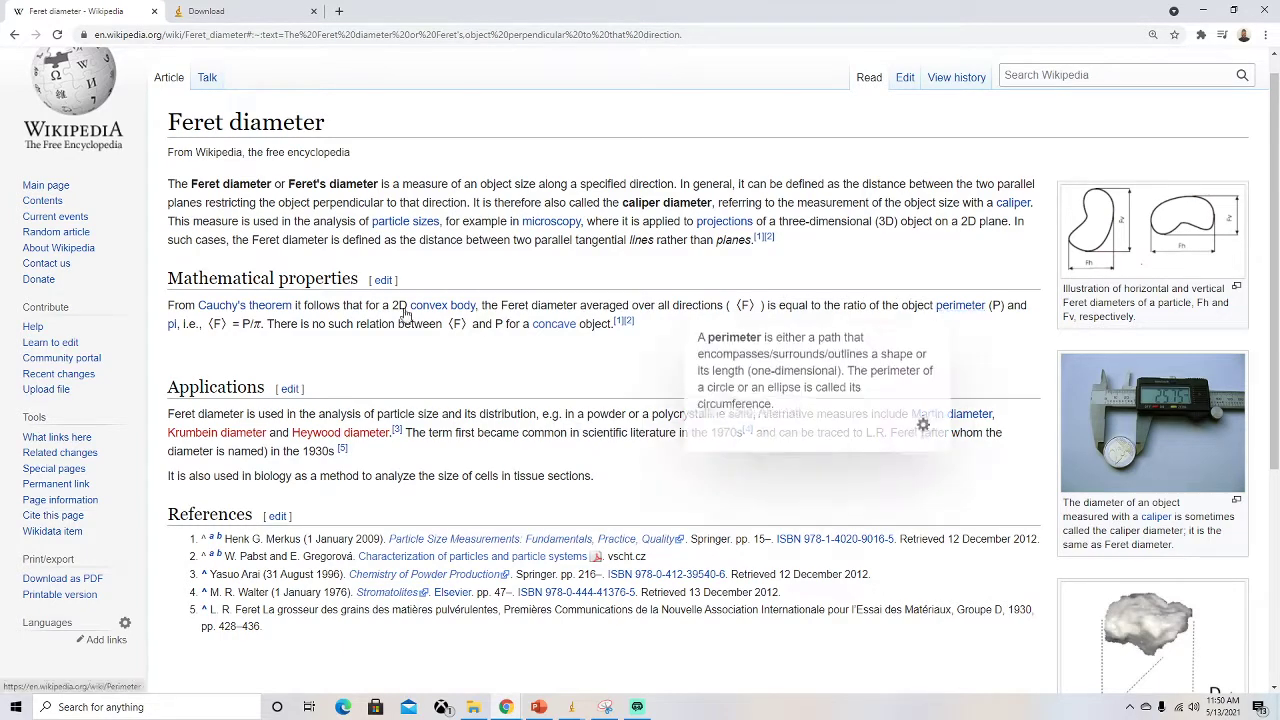
drag(240, 324, 261, 324)
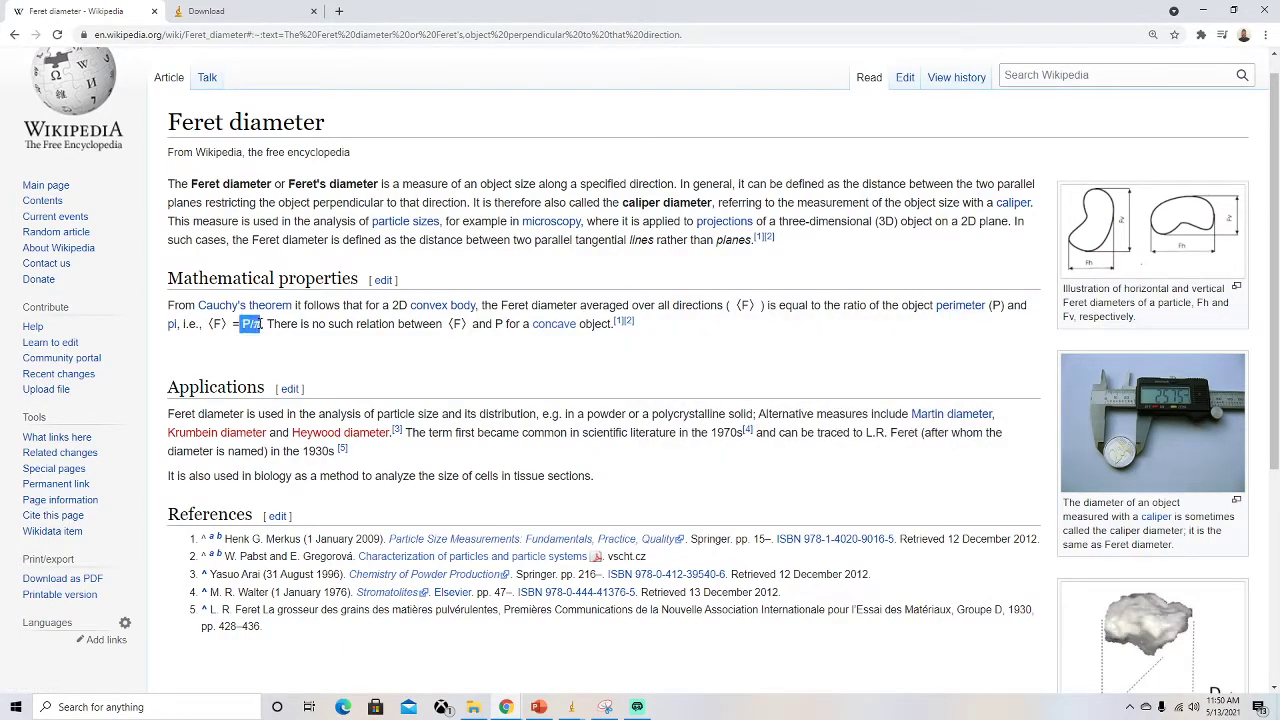
Minimize the browser and run Analyze Particles with size 0.1-Infinity, showing outlines.
click(1206, 11)
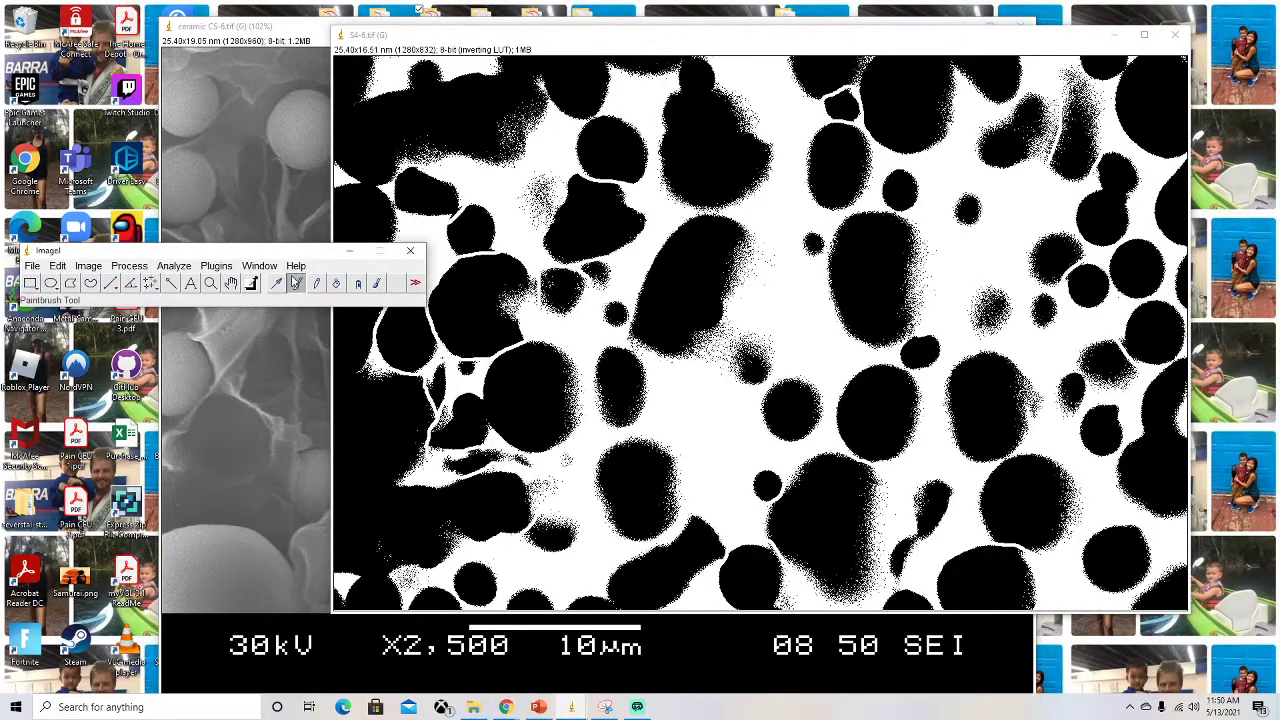
click(33, 266)
mouse_move(175, 267)
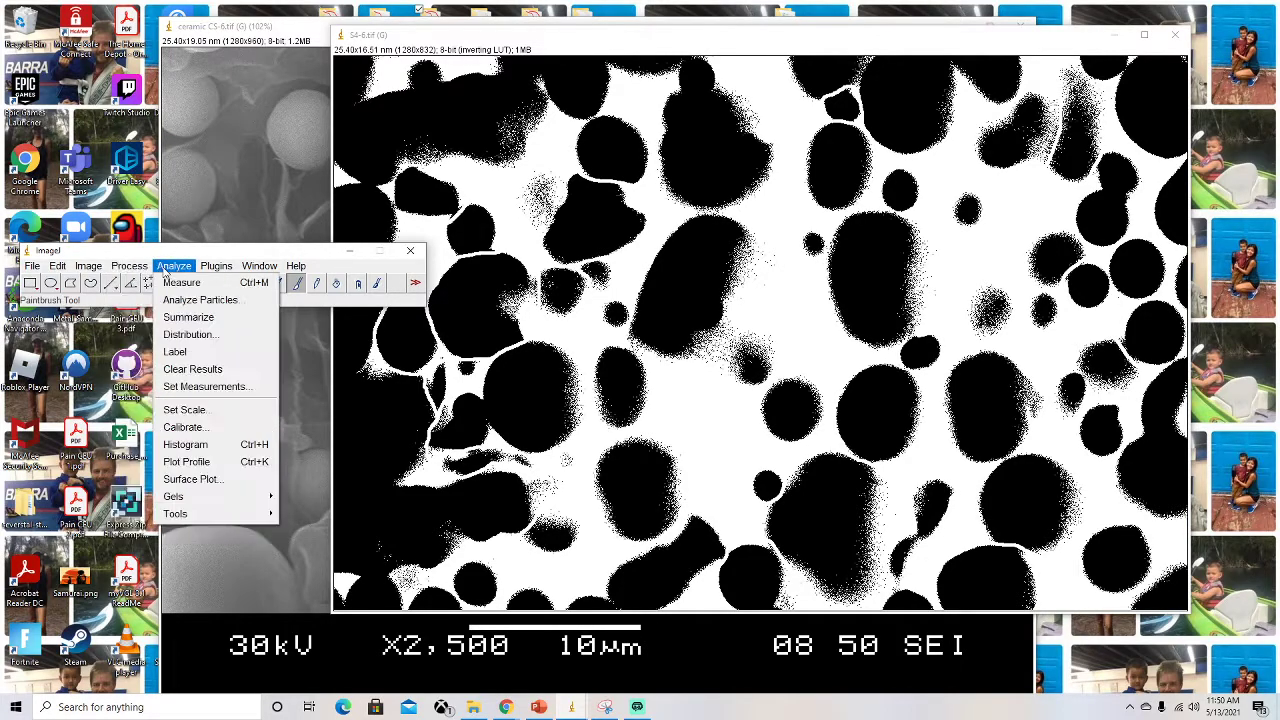
click(179, 301)
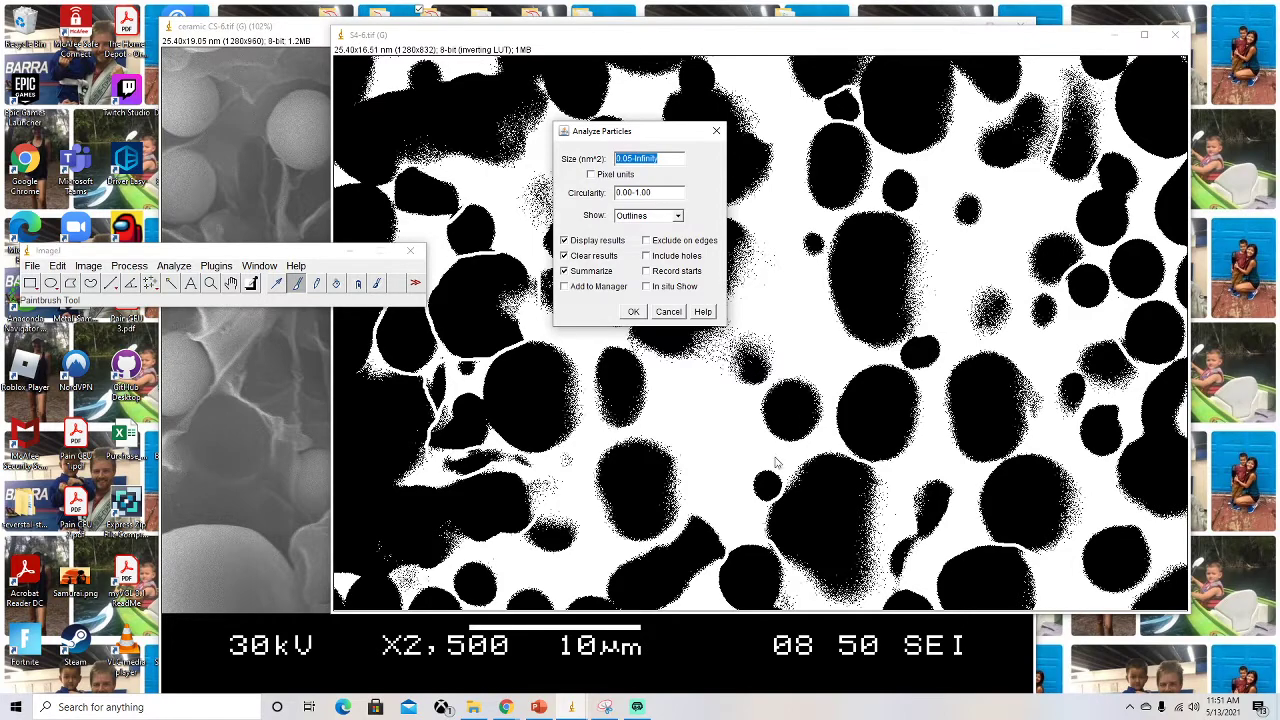
click(629, 158)
click(640, 176)
drag(629, 158, 660, 158)
click(678, 217)
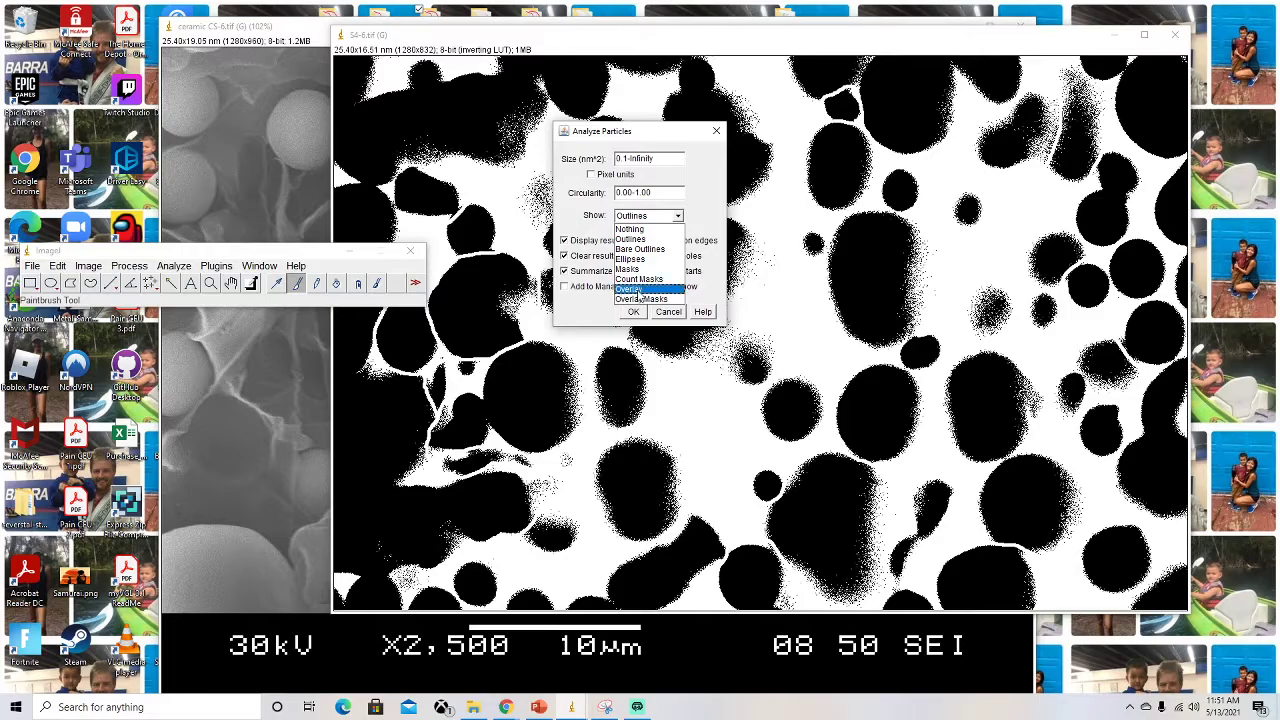
click(650, 239)
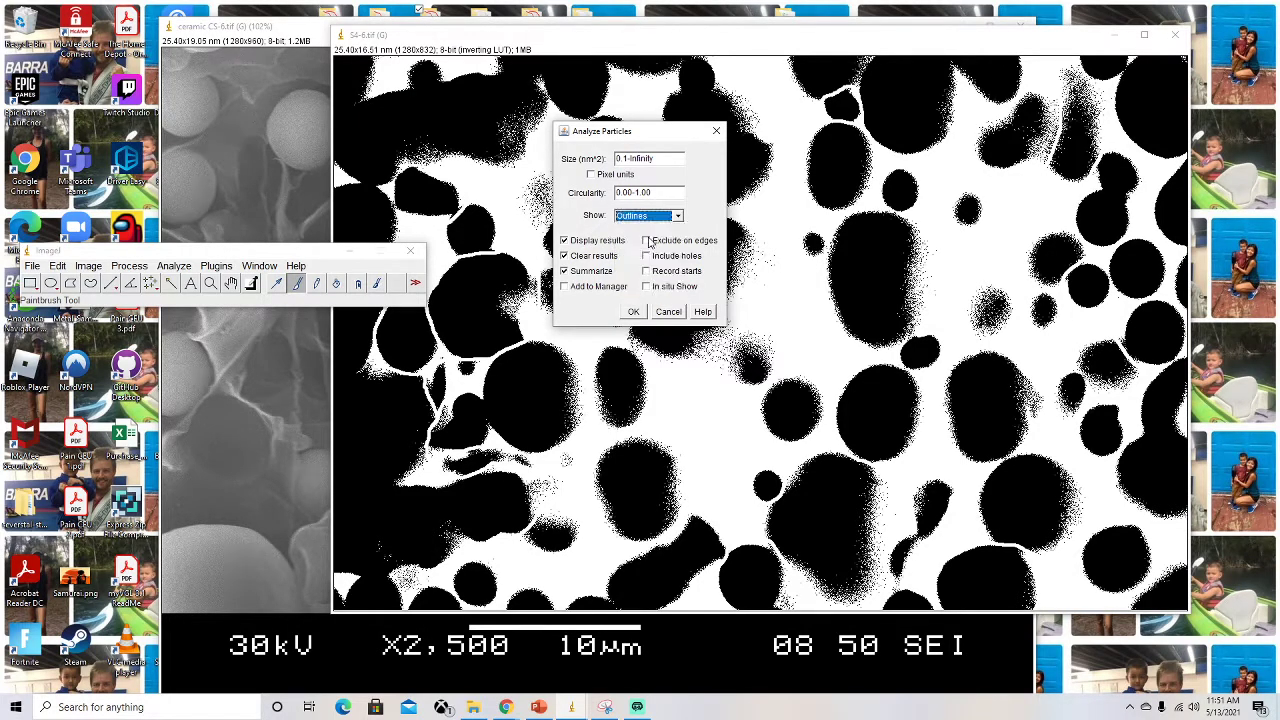
click(634, 313)
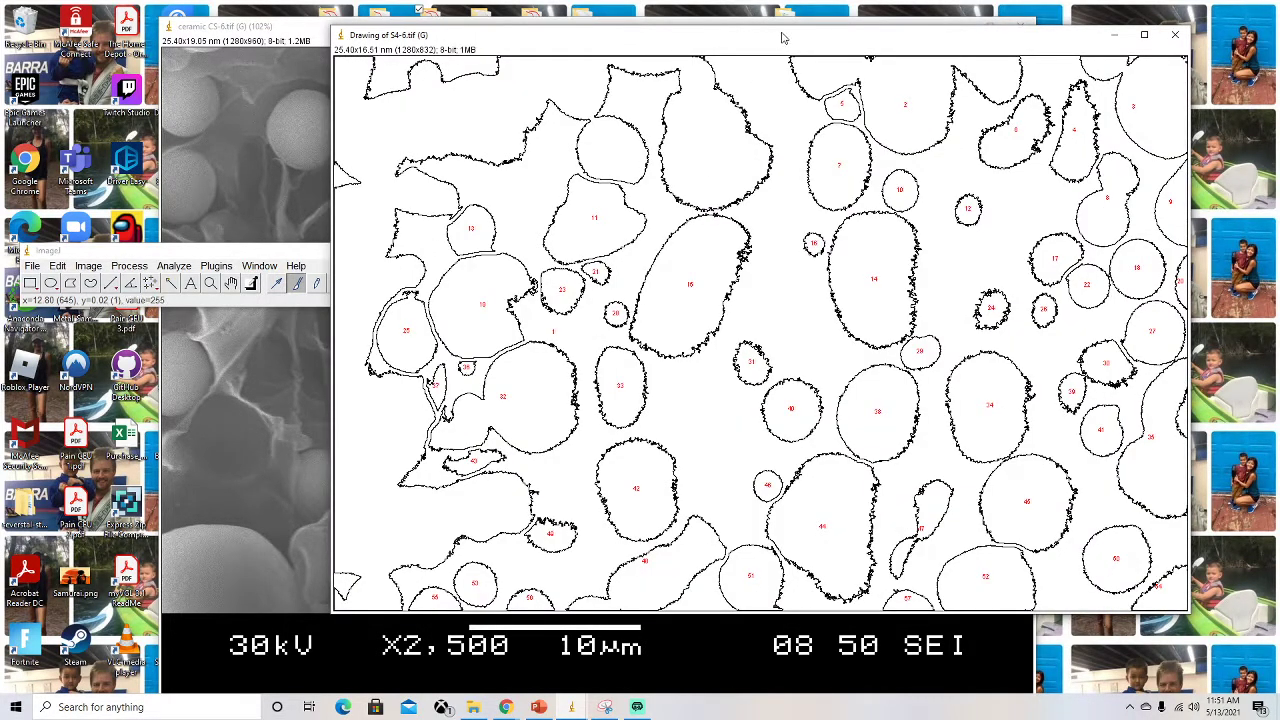
Dismiss the browser notification and close the outline Drawing, Summary and Results windows.
drag(785, 38, 706, 46)
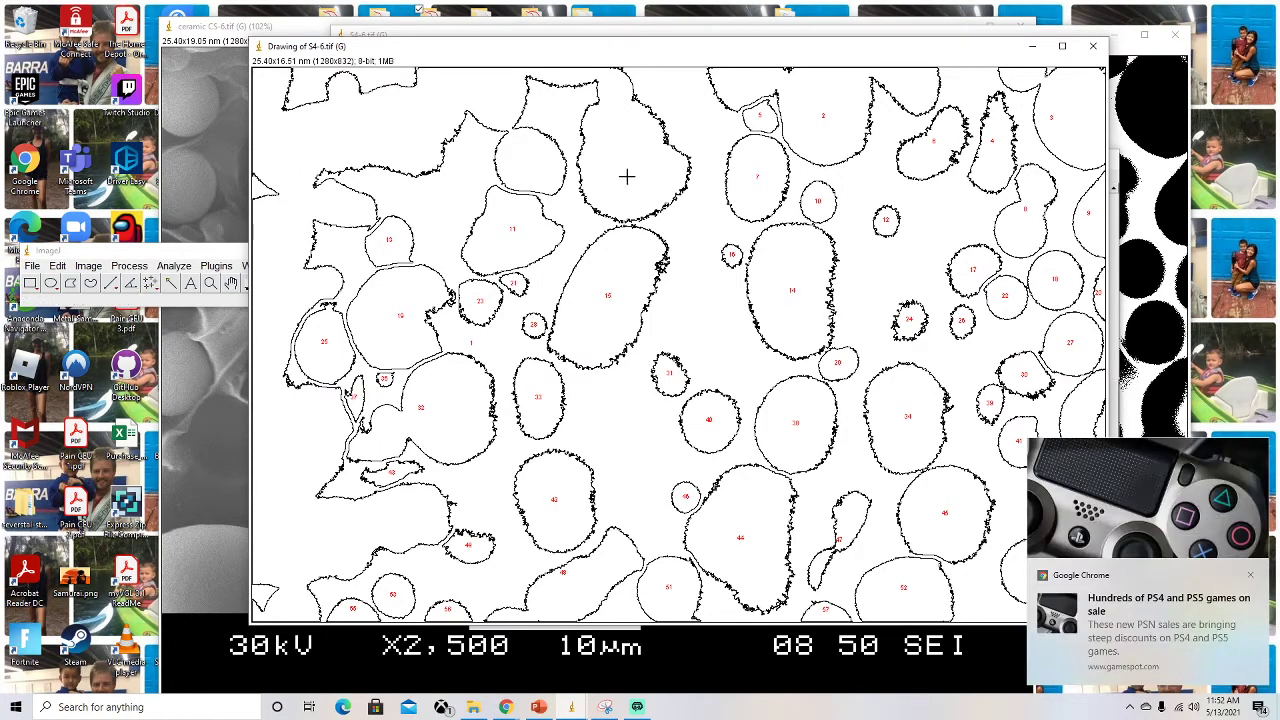
click(1250, 575)
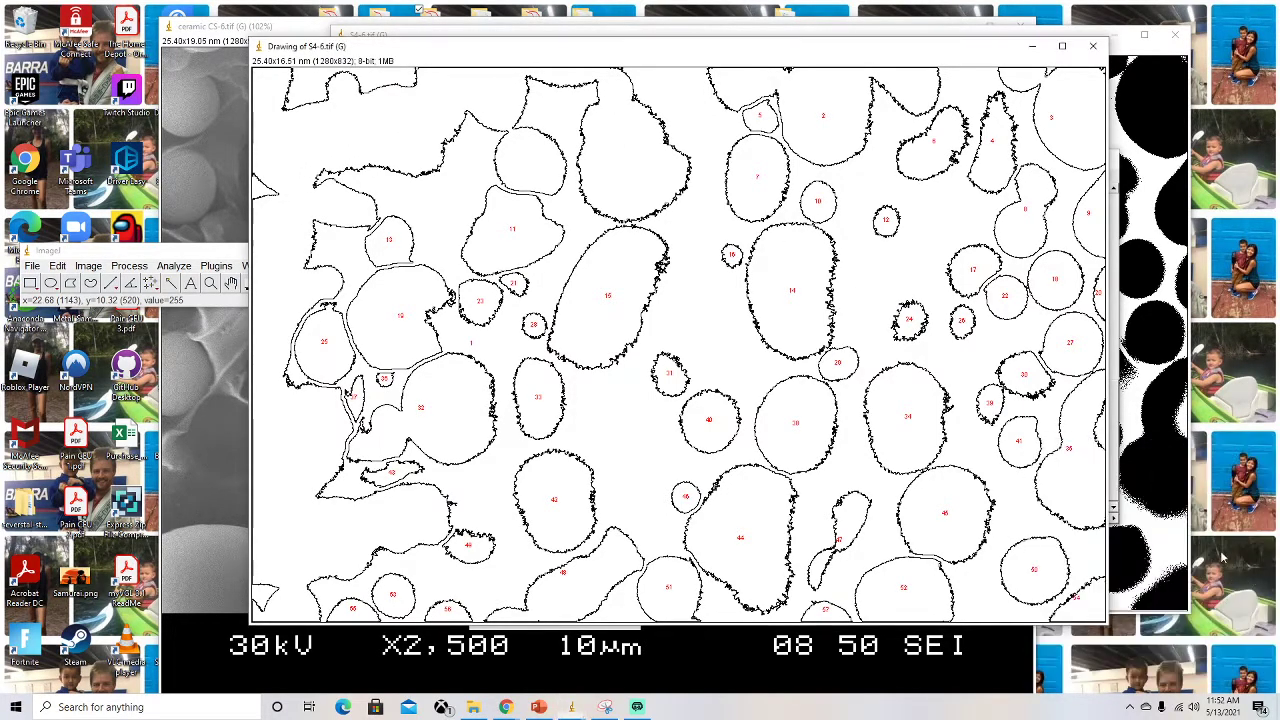
click(1094, 47)
click(852, 133)
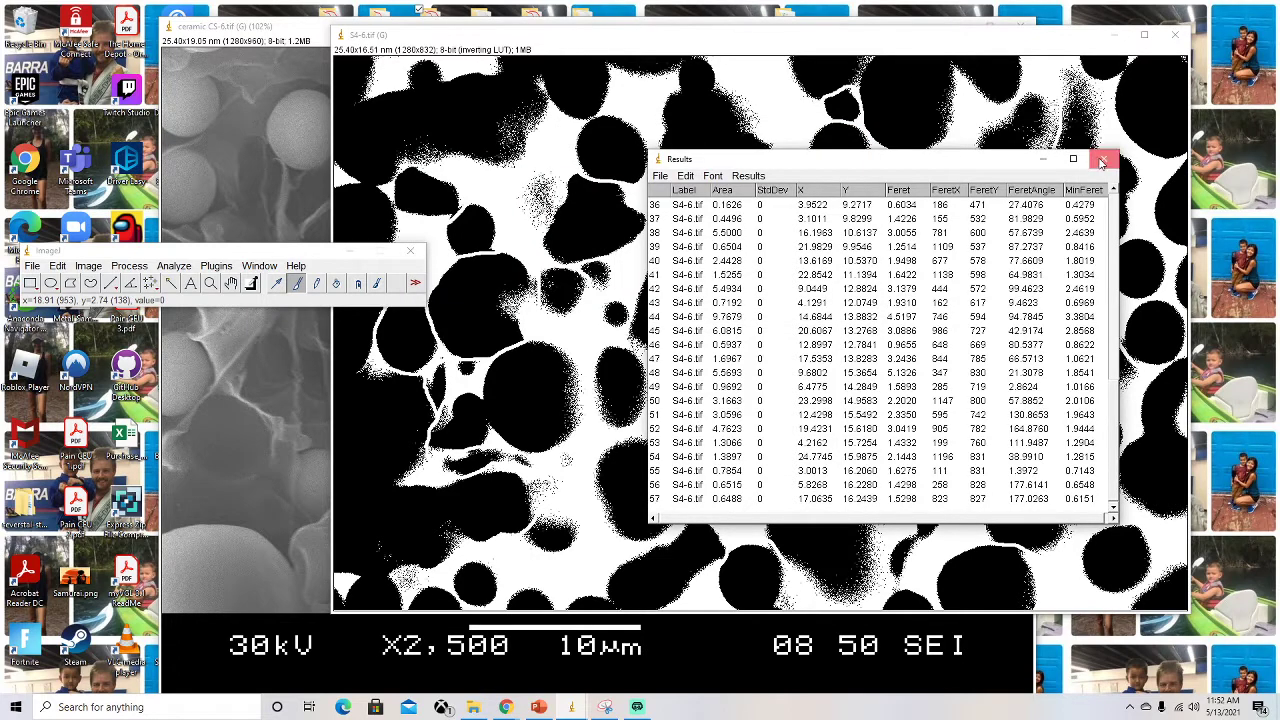
click(1103, 159)
Discard the 57 measurements, reopen Analyze Particles and change circularity to 0.00-0.5.
click(641, 221)
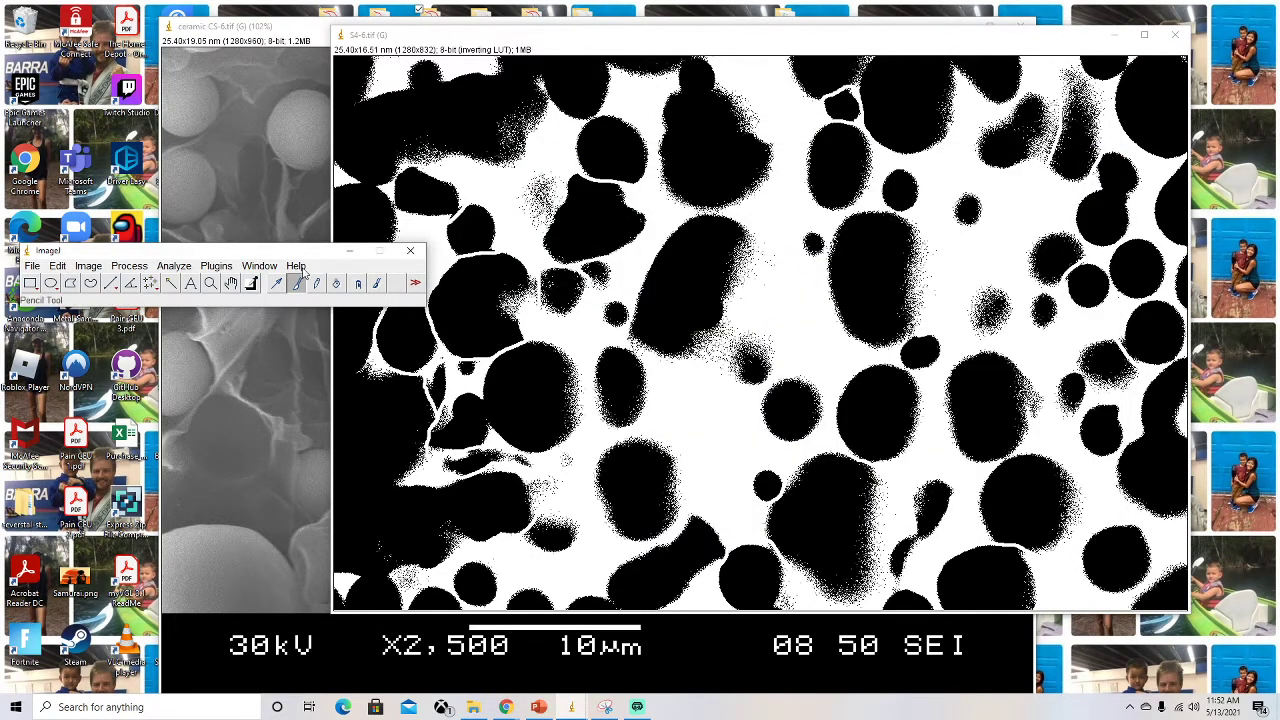
click(175, 268)
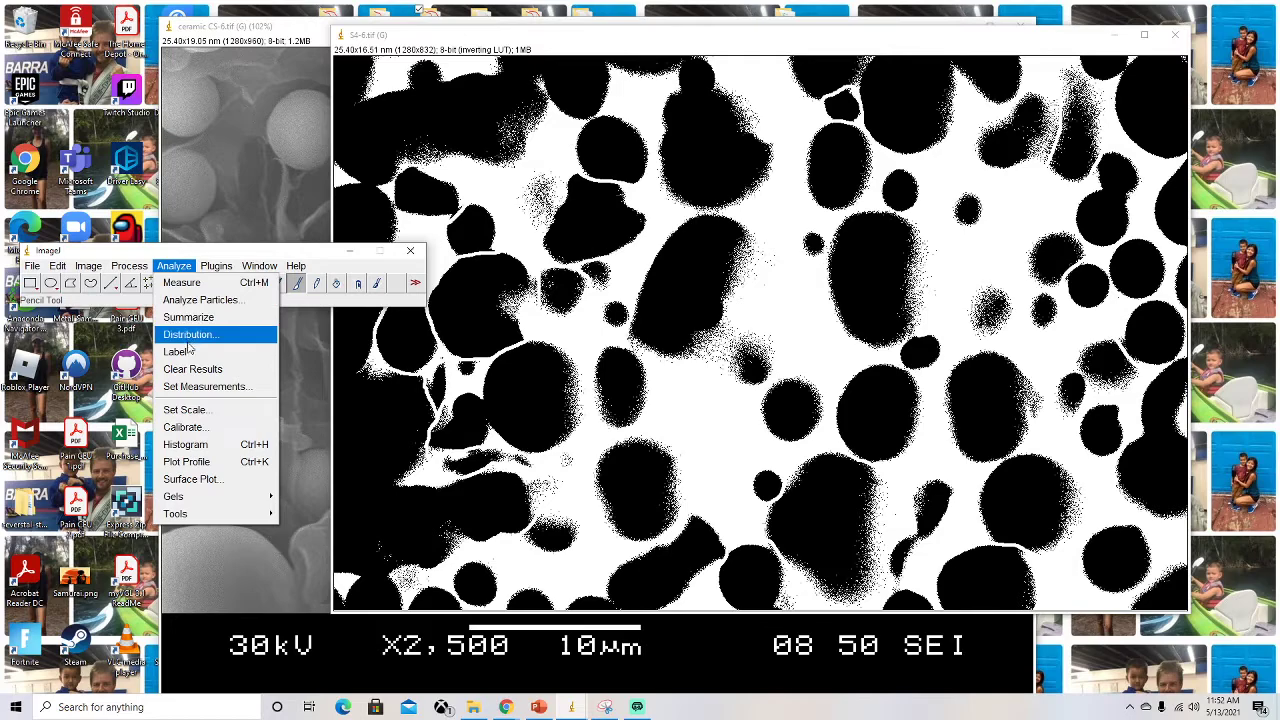
click(206, 300)
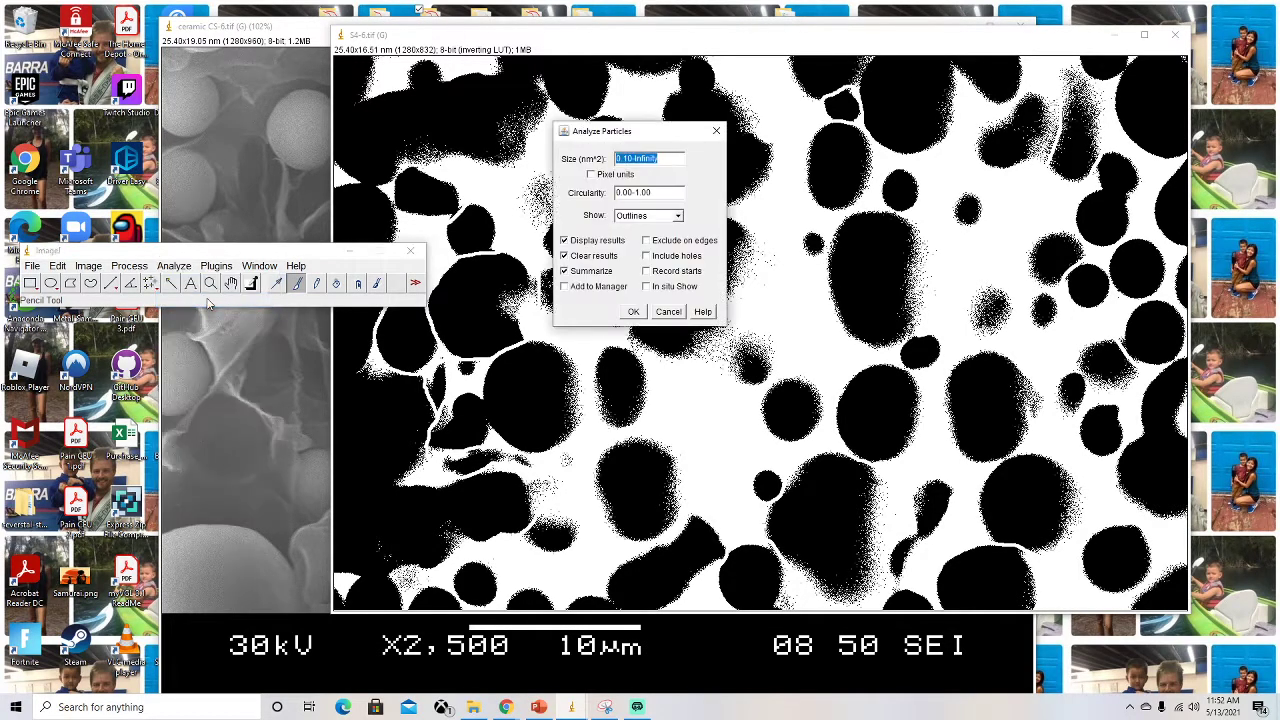
mouse_move(652, 192)
mouse_down()
mouse_move(618, 192)
mouse_move(637, 192)
mouse_up()
text(0)
Run the circularity-limited analysis and move the new outline drawing aside to reveal the tables.
click(638, 312)
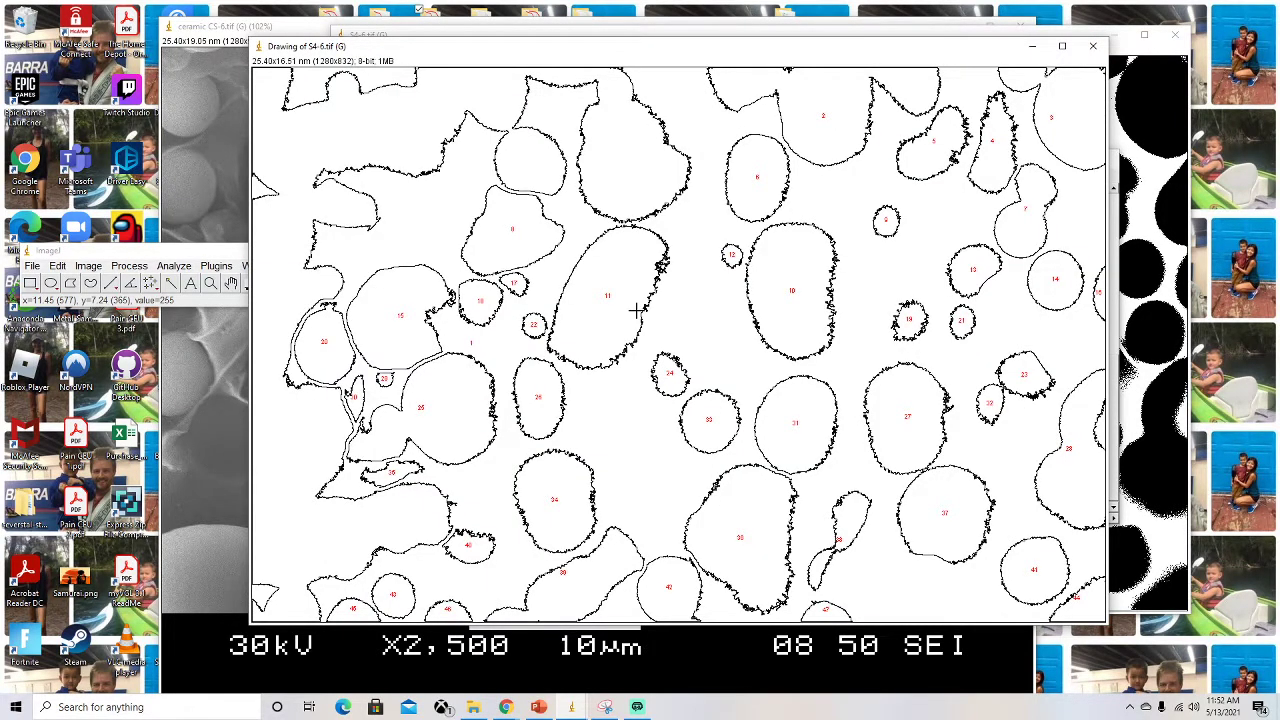
mouse_move(726, 52)
mouse_down()
mouse_move(812, 347)
mouse_move(759, 250)
mouse_move(714, 96)
mouse_up()
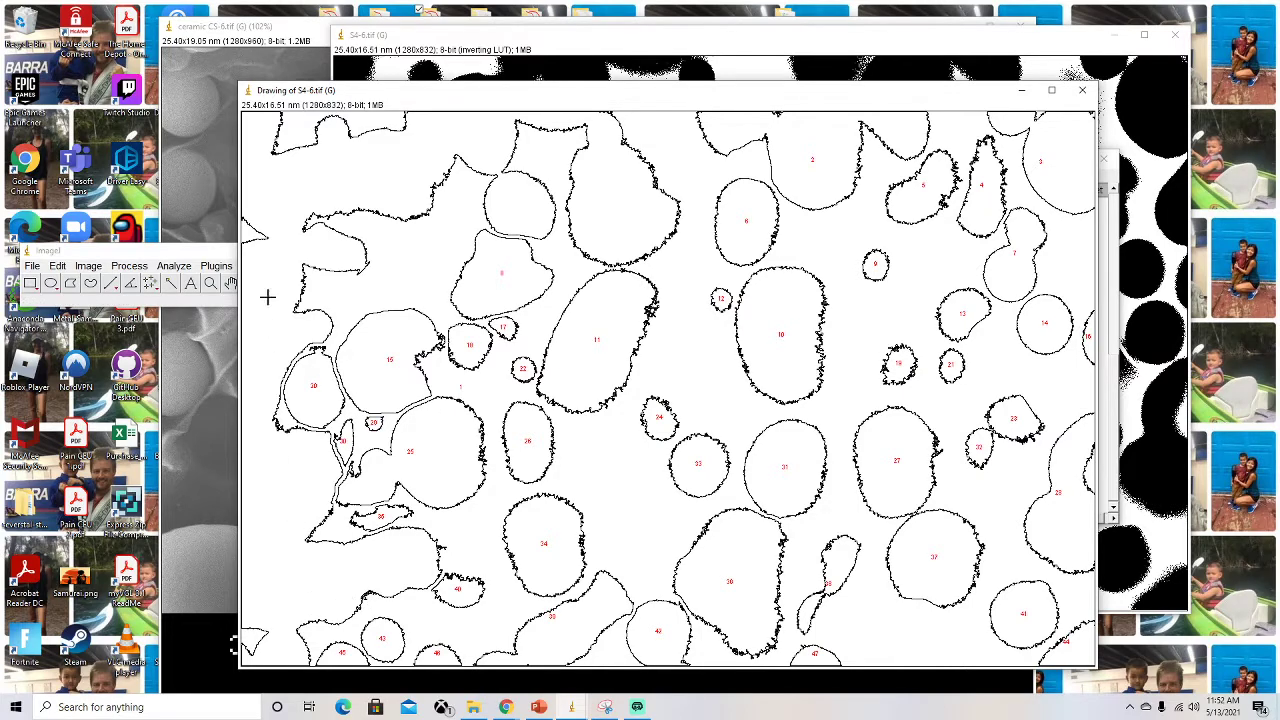
Bring the Results table forward and sort the 47 particles by Area.
click(1021, 90)
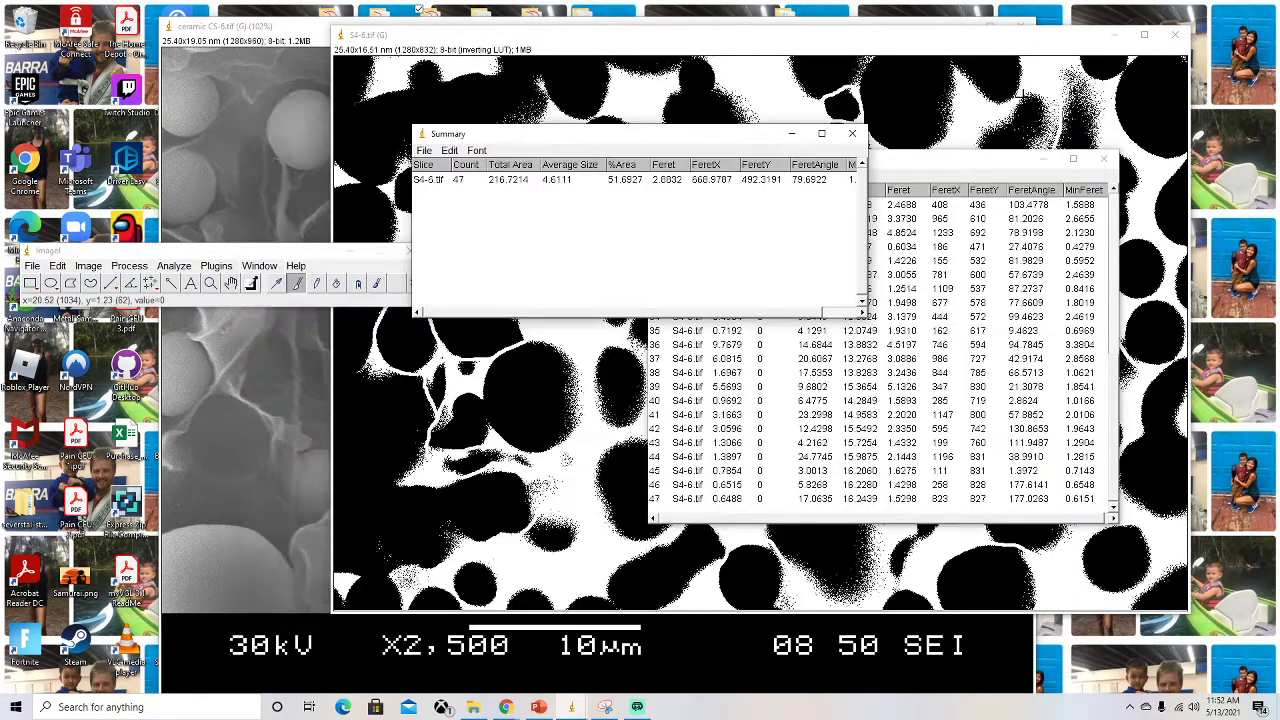
click(920, 165)
drag(920, 165, 748, 173)
scroll(600, 325, up, 1)
scroll(600, 325, up, 7)
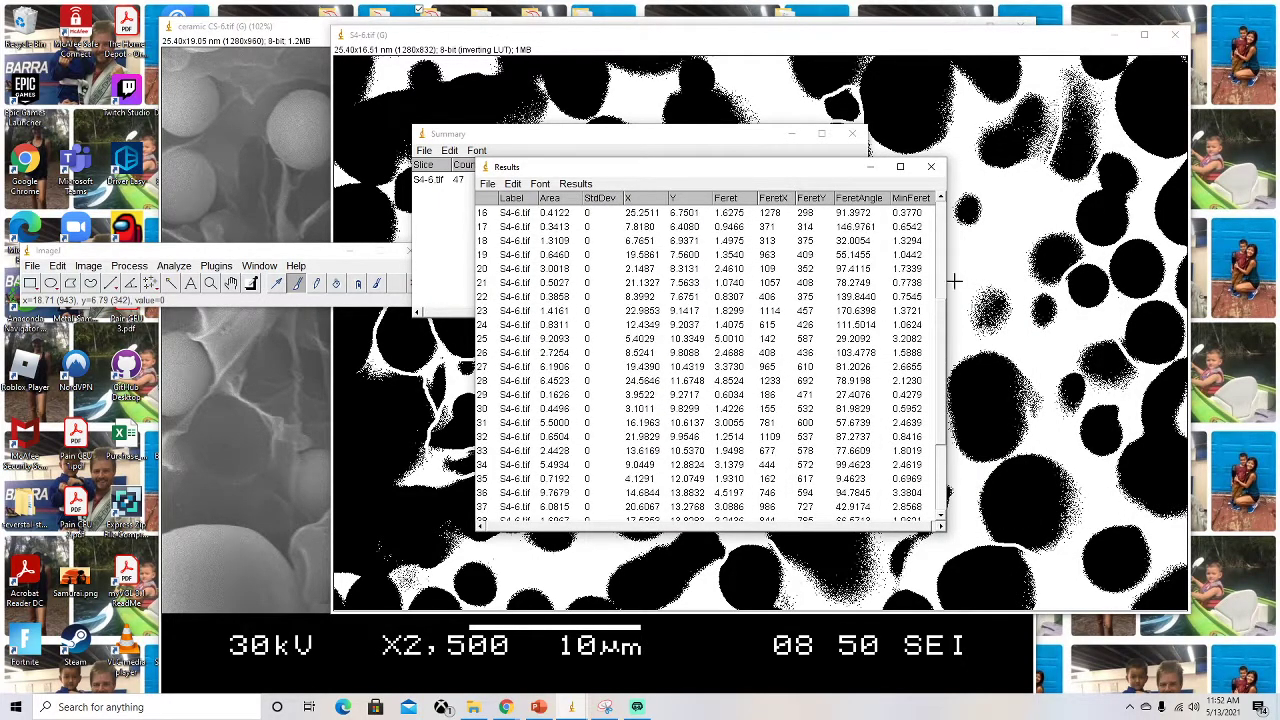
drag(941, 362, 935, 237)
click(488, 184)
mouse_move(540, 185)
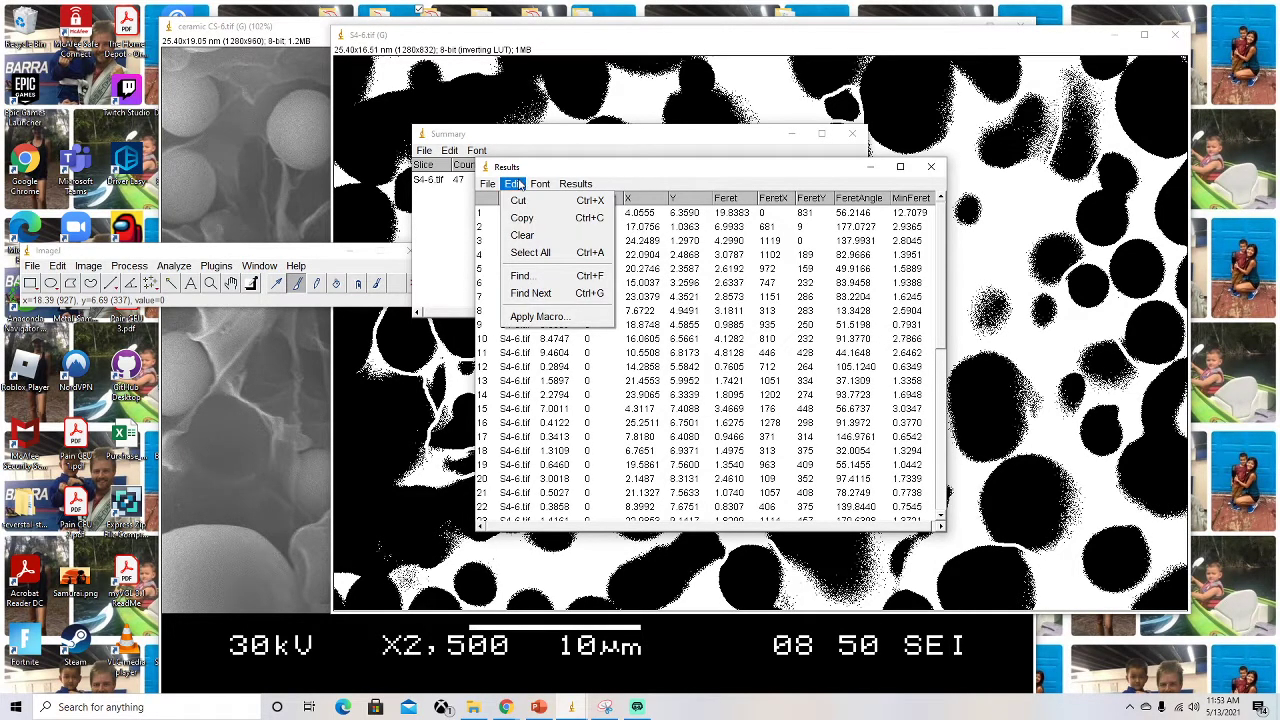
click(575, 270)
click(636, 219)
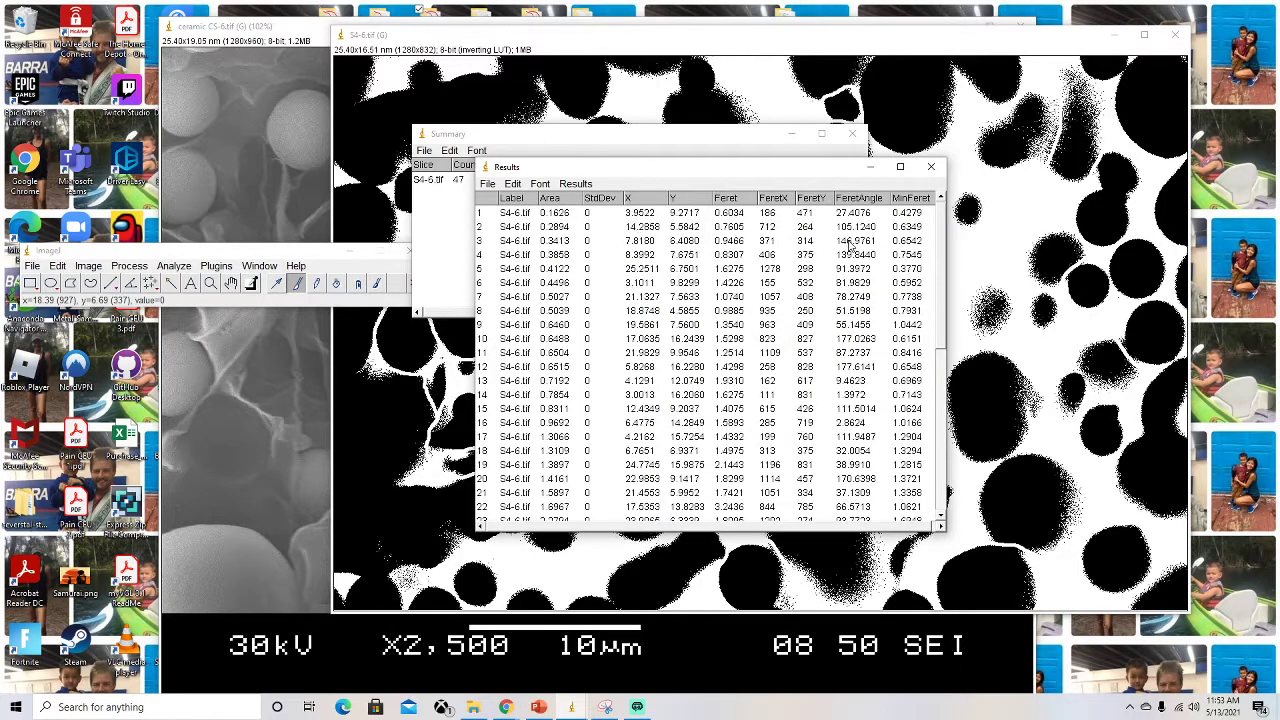
drag(940, 318, 921, 508)
Inspect the largest particles at the bottom, selecting rows 47 up to 43, finishing on row 46.
click(556, 510)
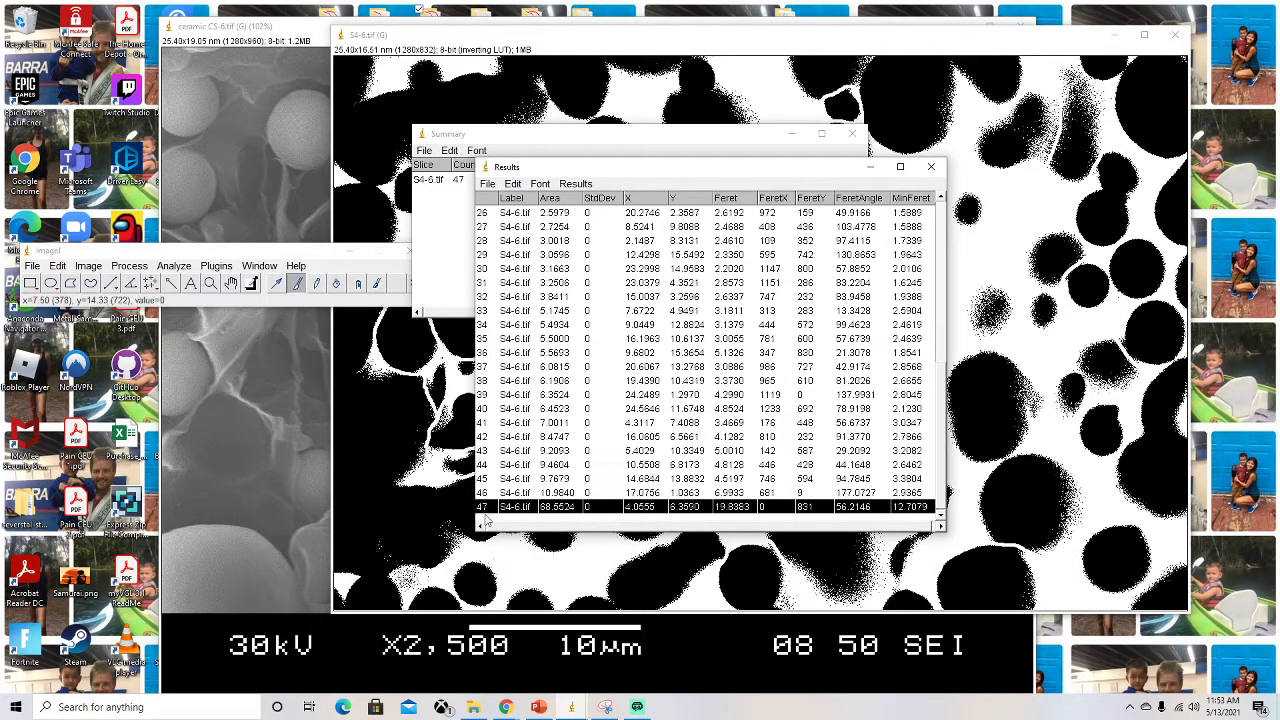
click(556, 495)
click(556, 507)
click(555, 496)
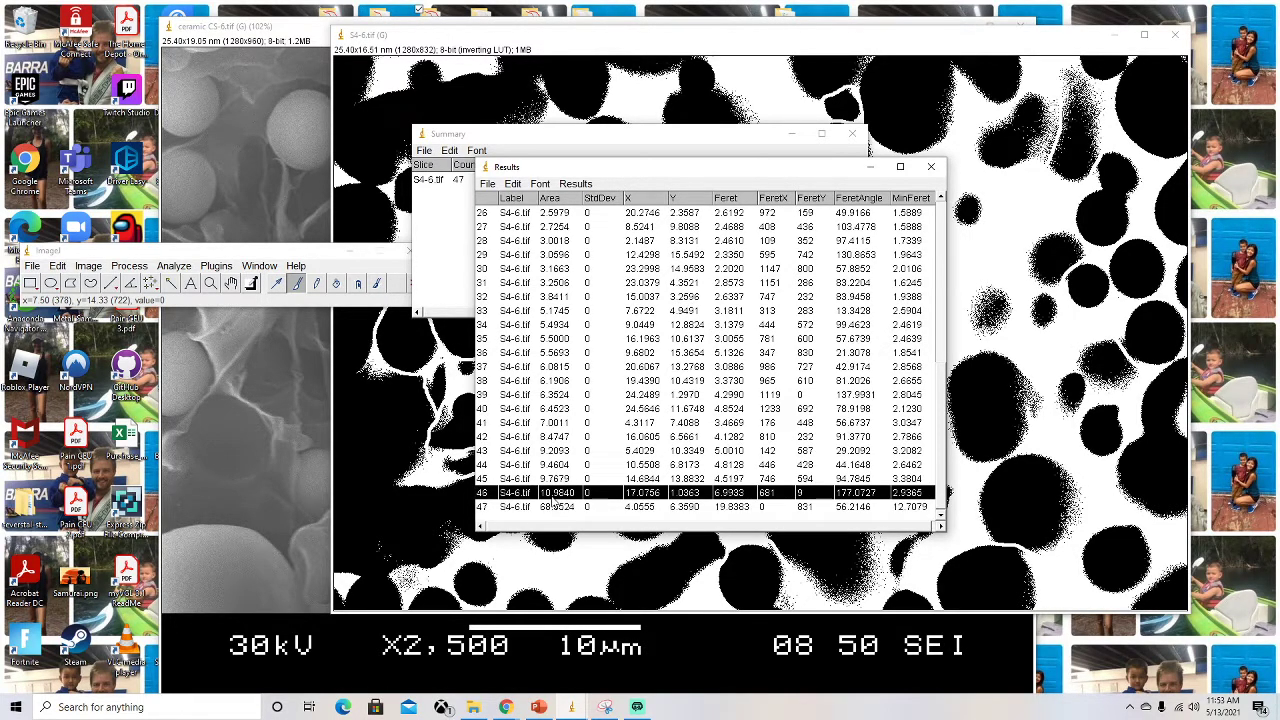
click(556, 480)
click(557, 465)
click(557, 452)
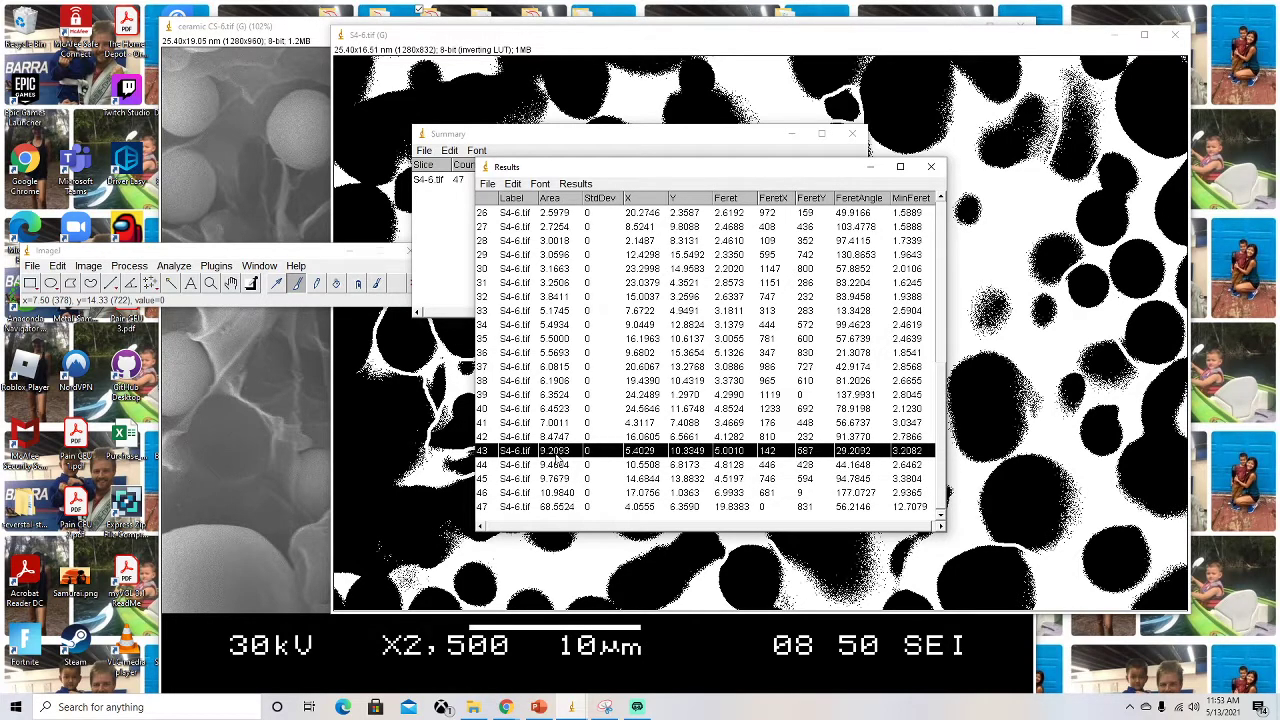
click(556, 493)
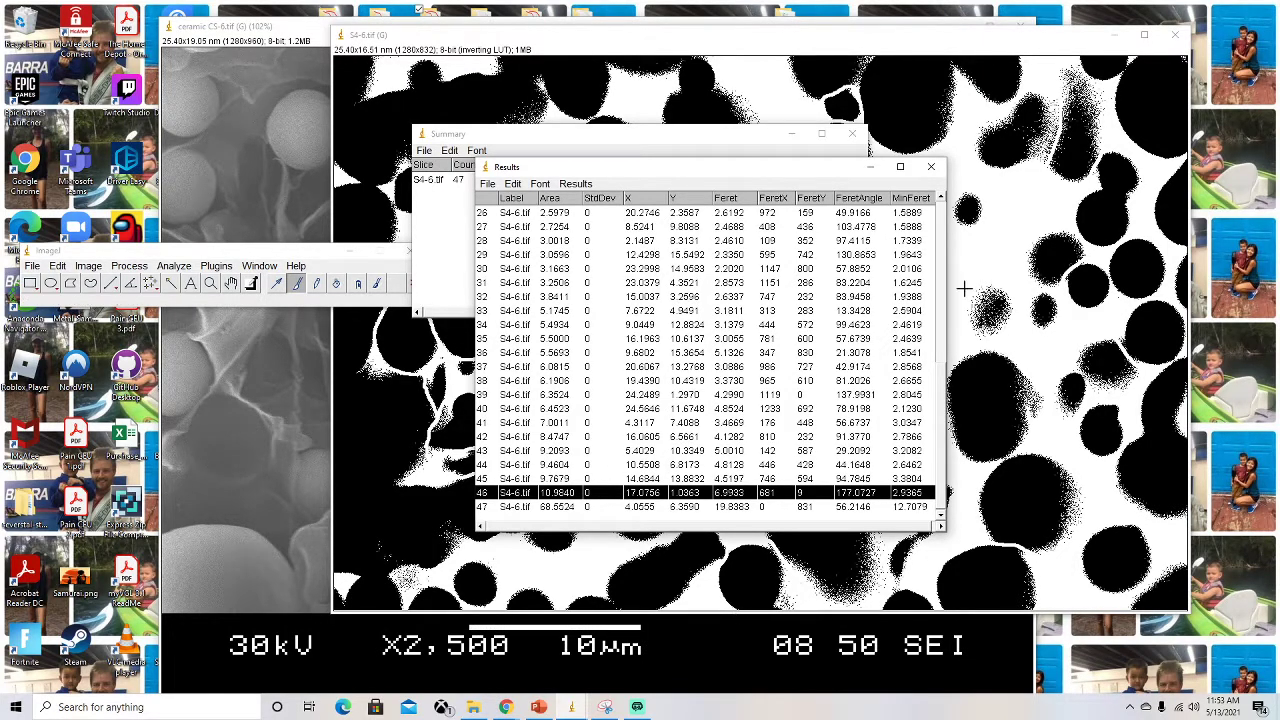
drag(831, 170, 797, 158)
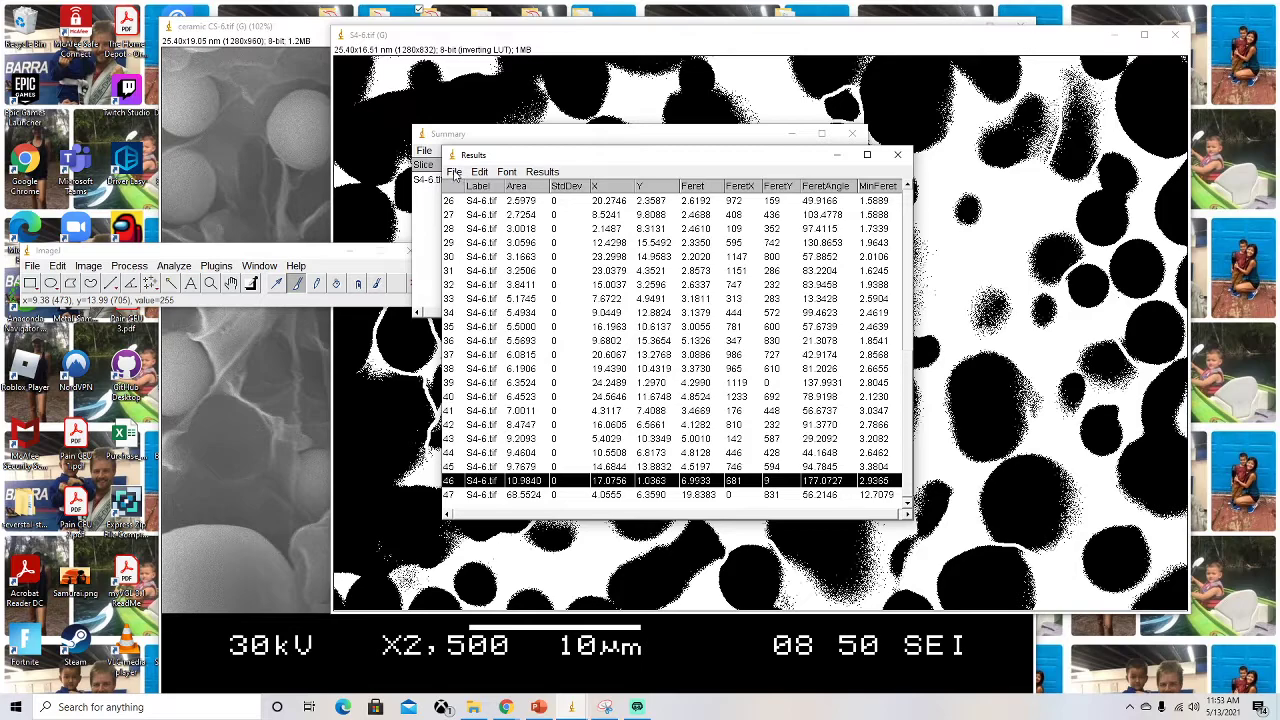
Save the Results table with File > Save As, renaming Results.csv to S4_6.
click(455, 172)
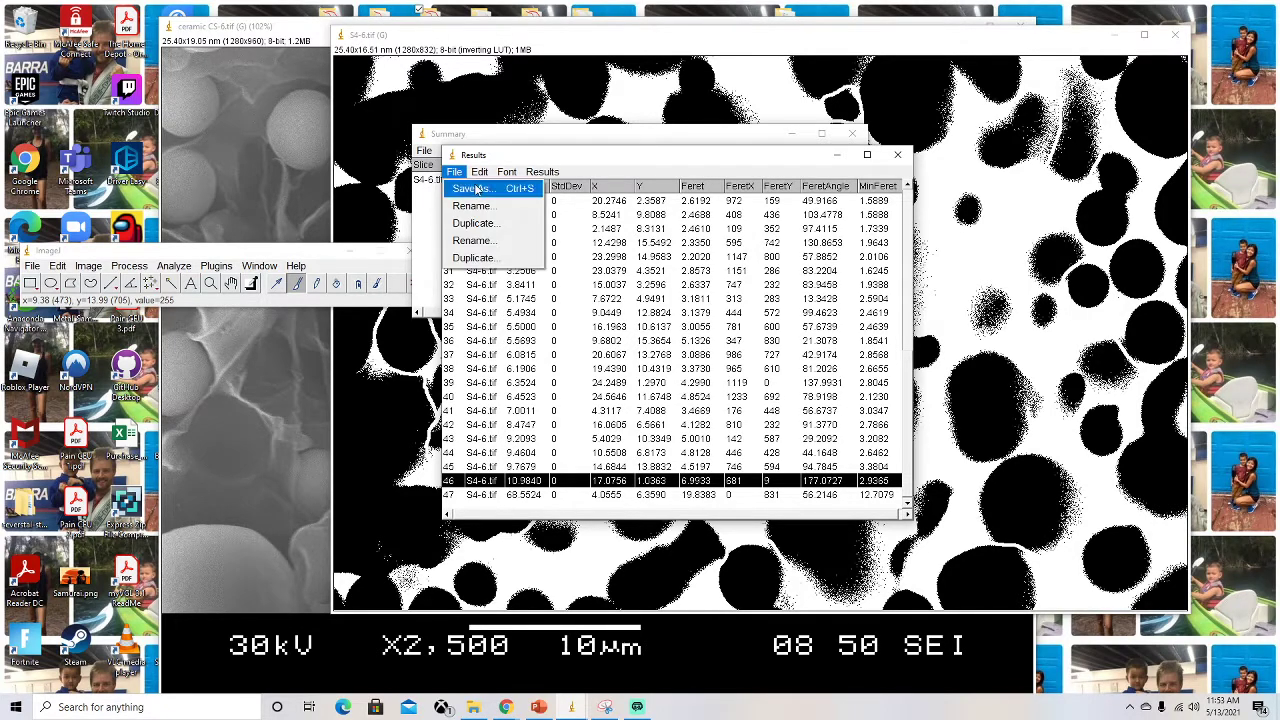
click(476, 189)
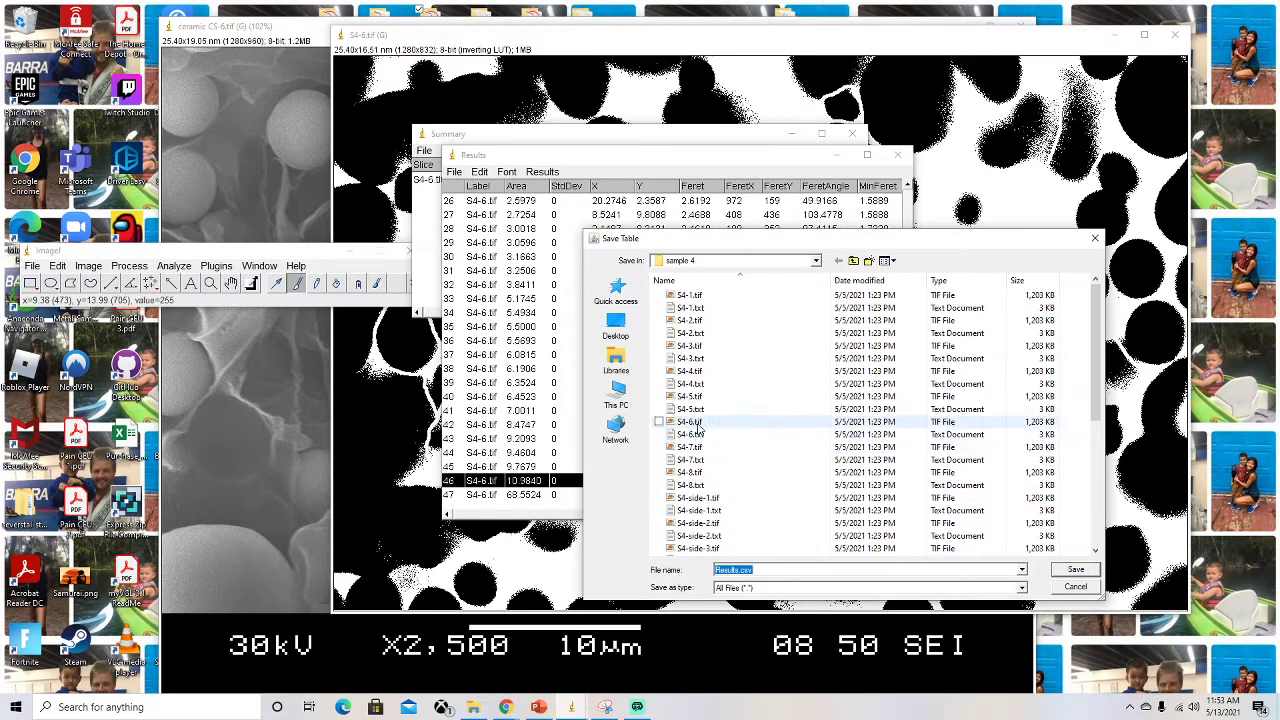
click(768, 569)
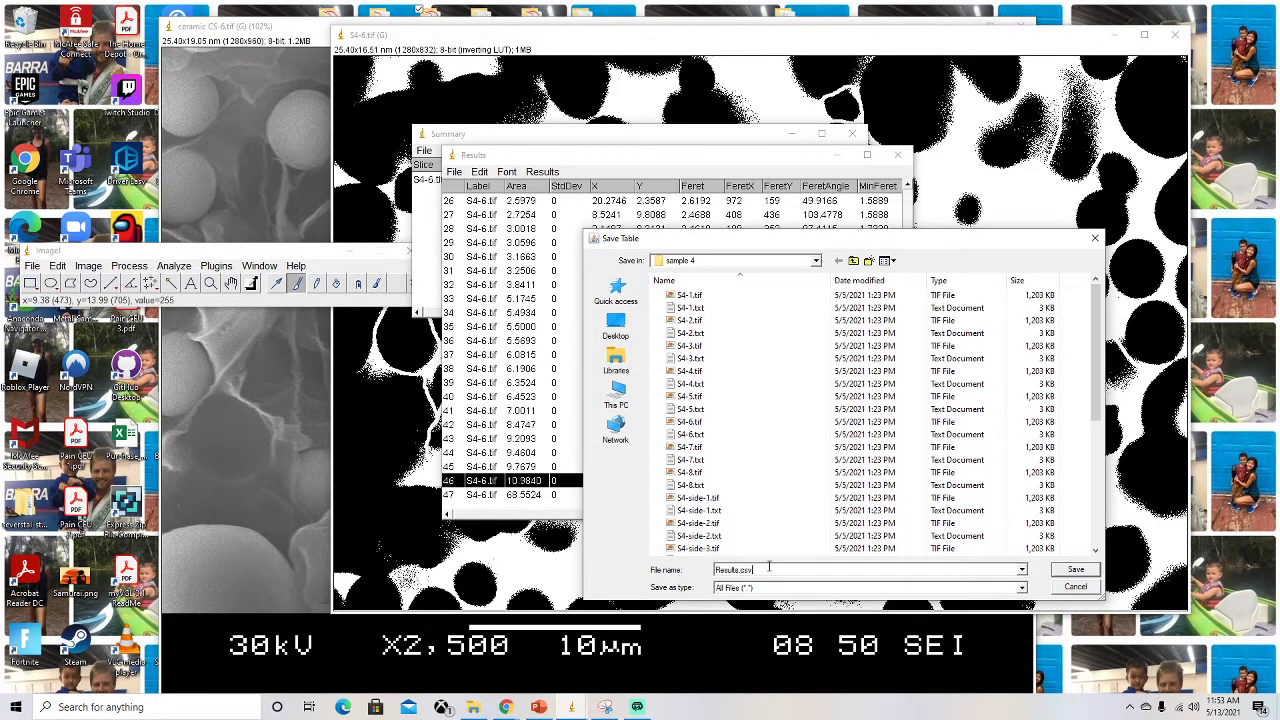
drag(750, 568, 676, 572)
text(S)
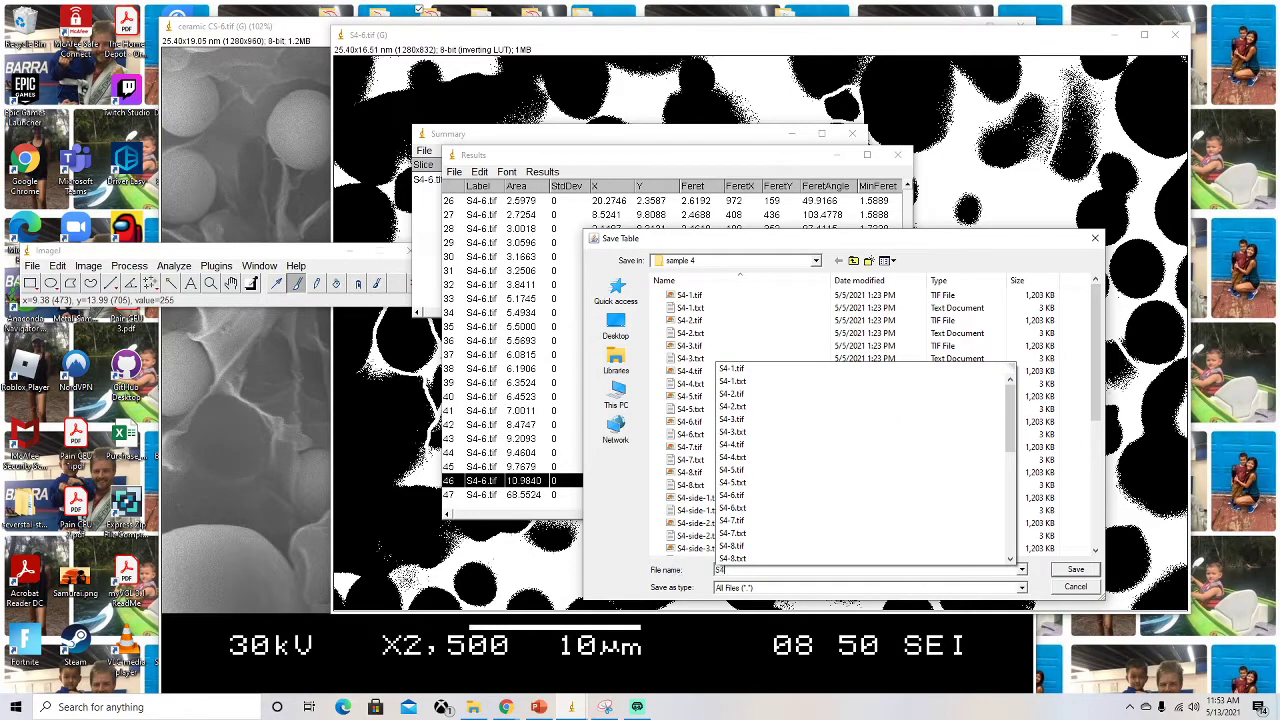
text(4_6)
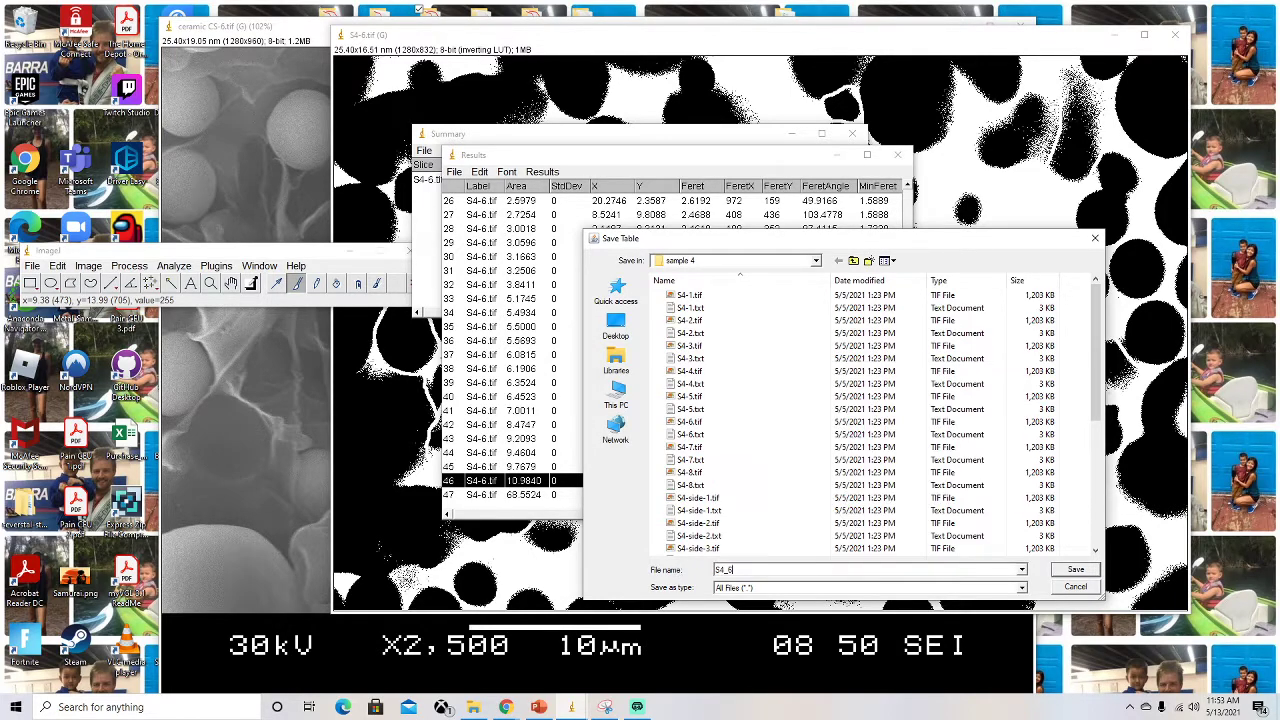
click(1072, 569)
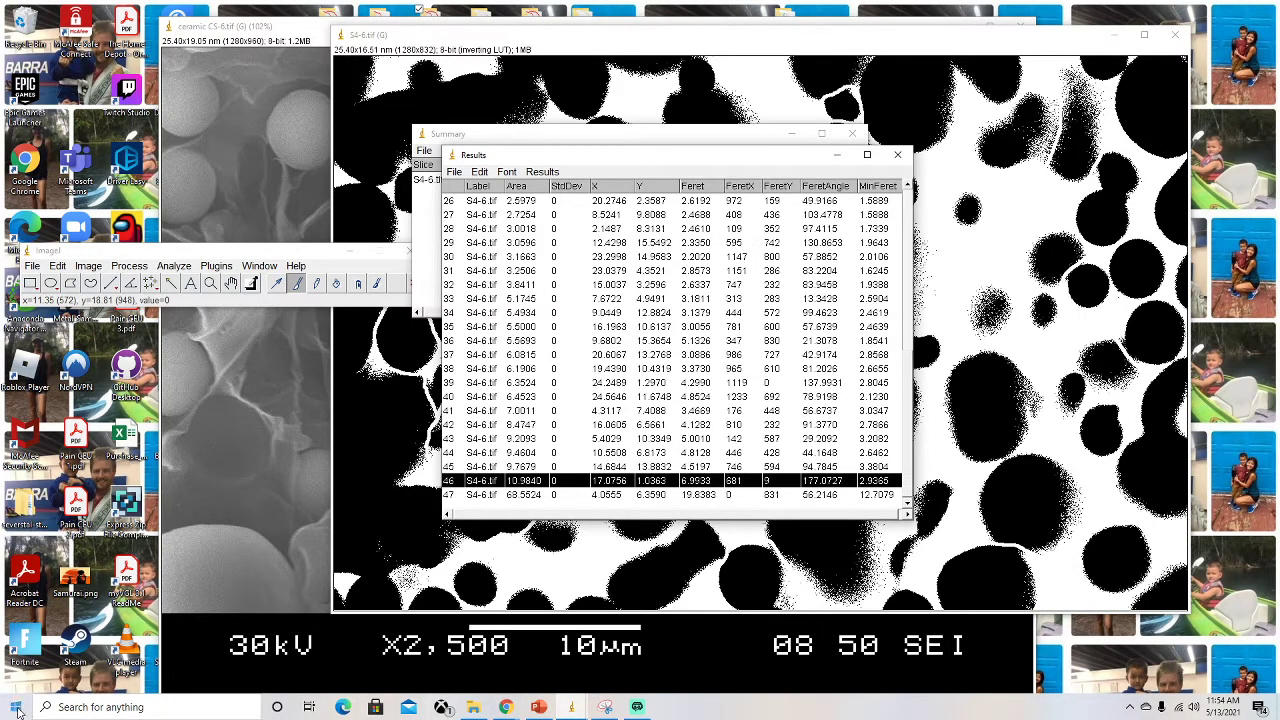
Bring up the sample 4 folder in File Explorer and open S4_6.csv in Excel.
click(473, 707)
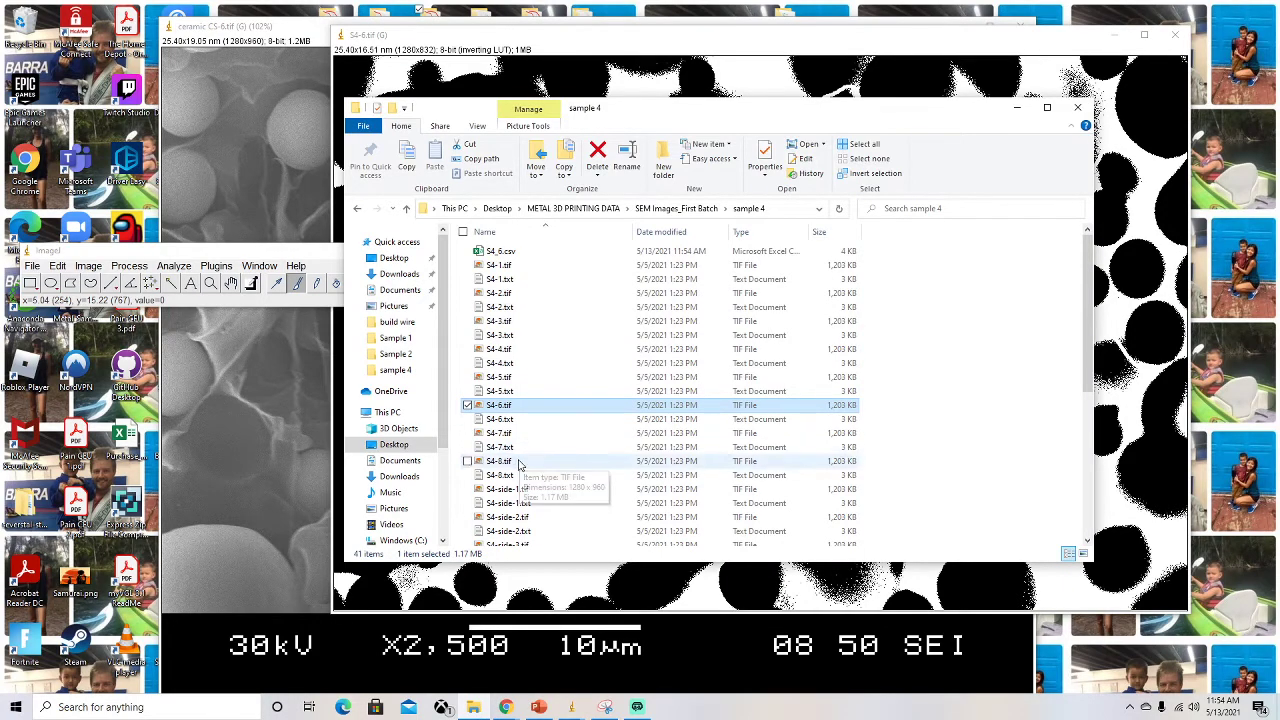
scroll(563, 448, down, 6)
scroll(575, 420, up, 6)
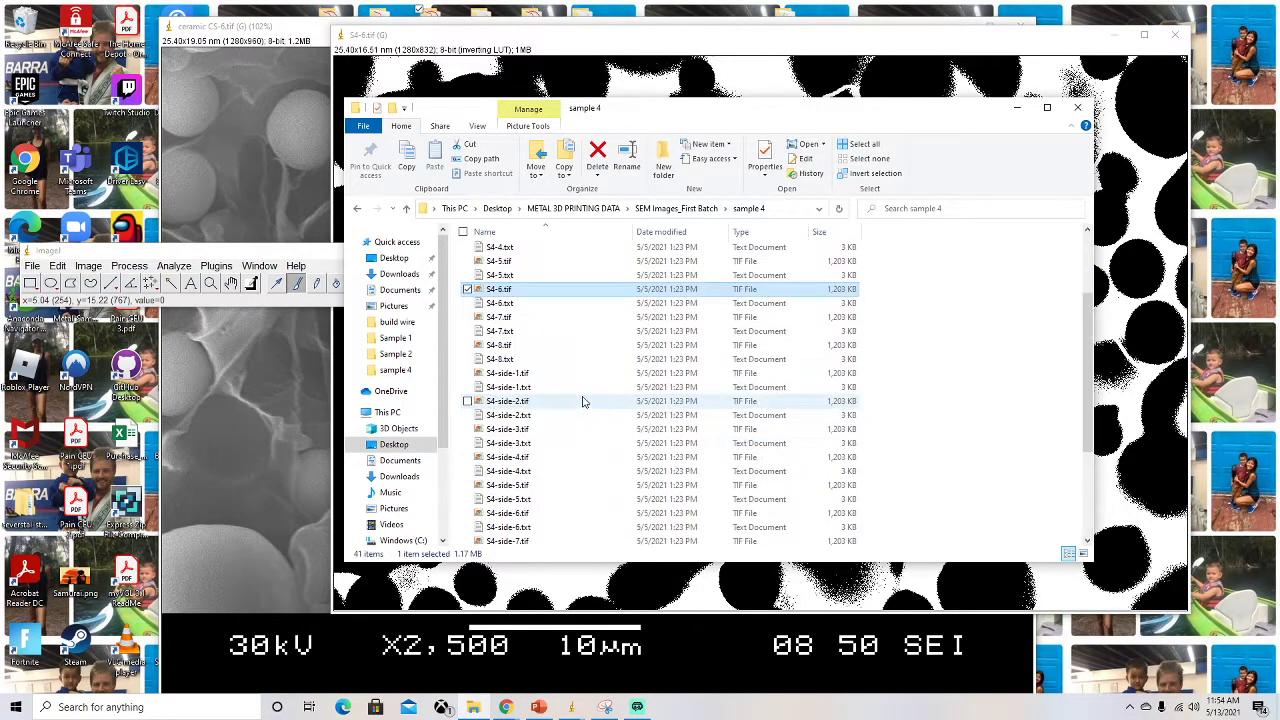
click(503, 252)
double_click(503, 252)
Maximize Excel and scroll through the sheet to the last particle, row 48.
click(1108, 133)
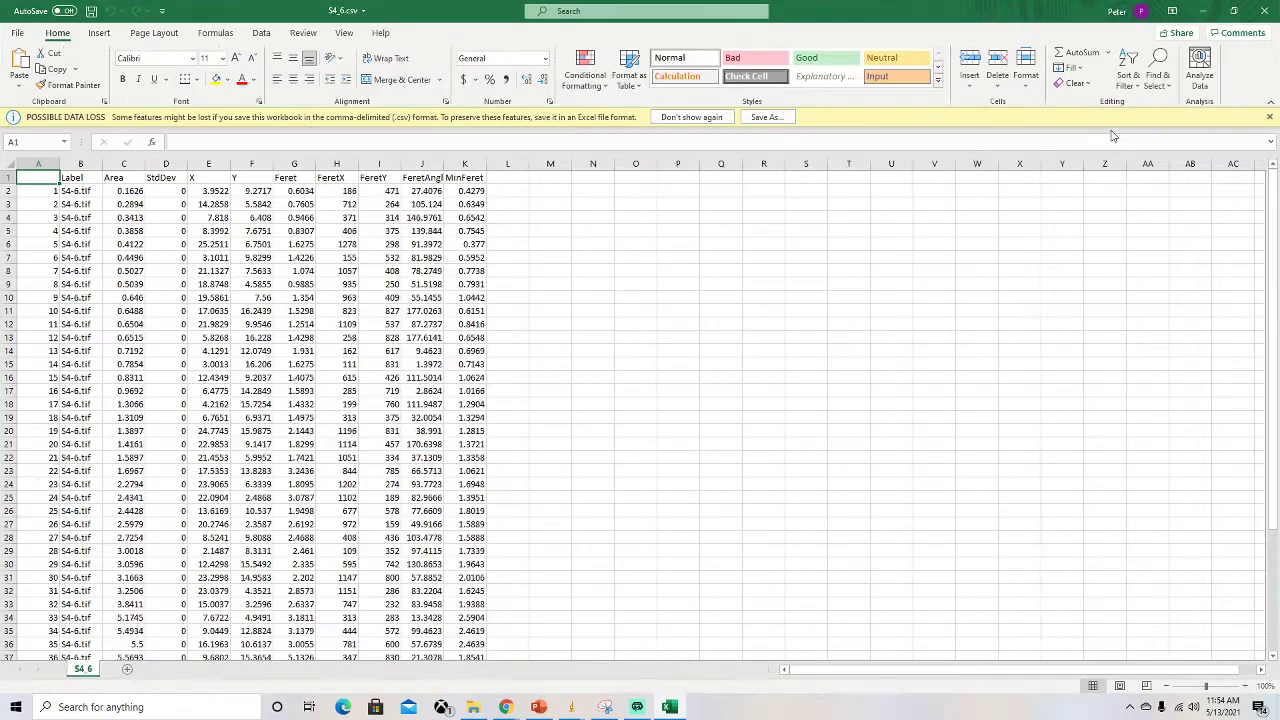
scroll(375, 320, down, 2)
scroll(373, 322, down, 8)
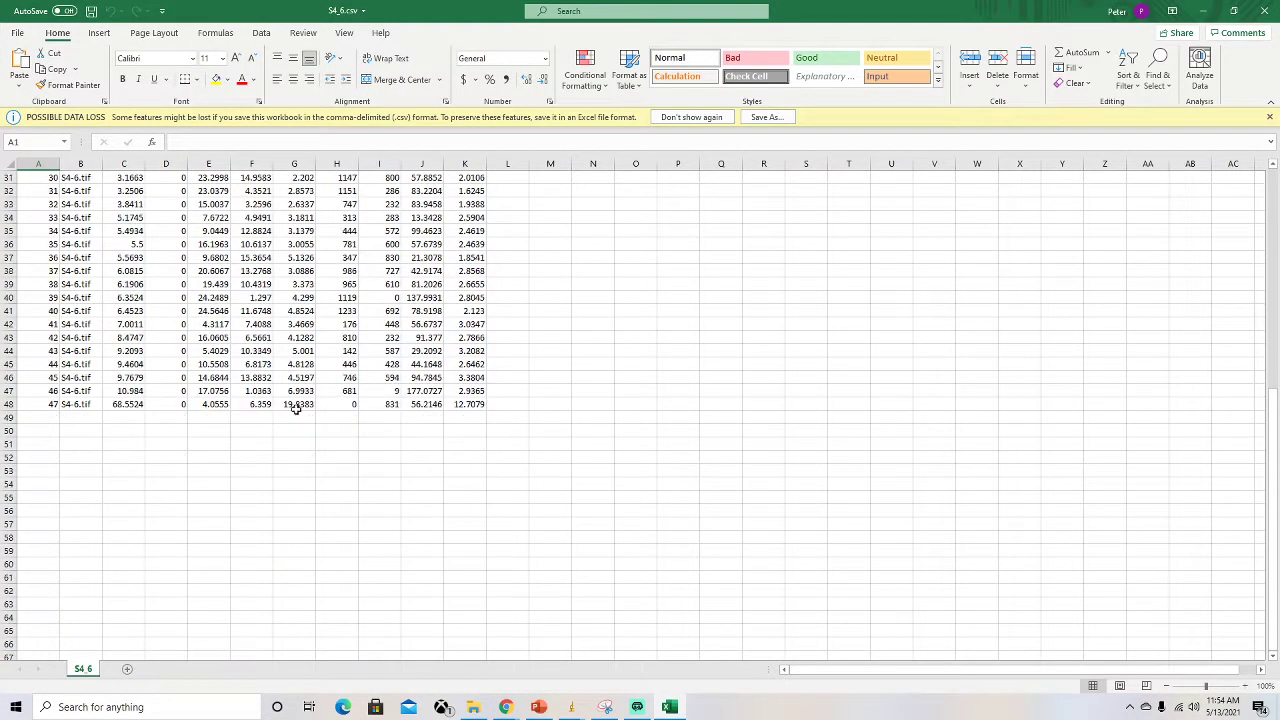
click(9, 404)
scroll(268, 397, up, 10)
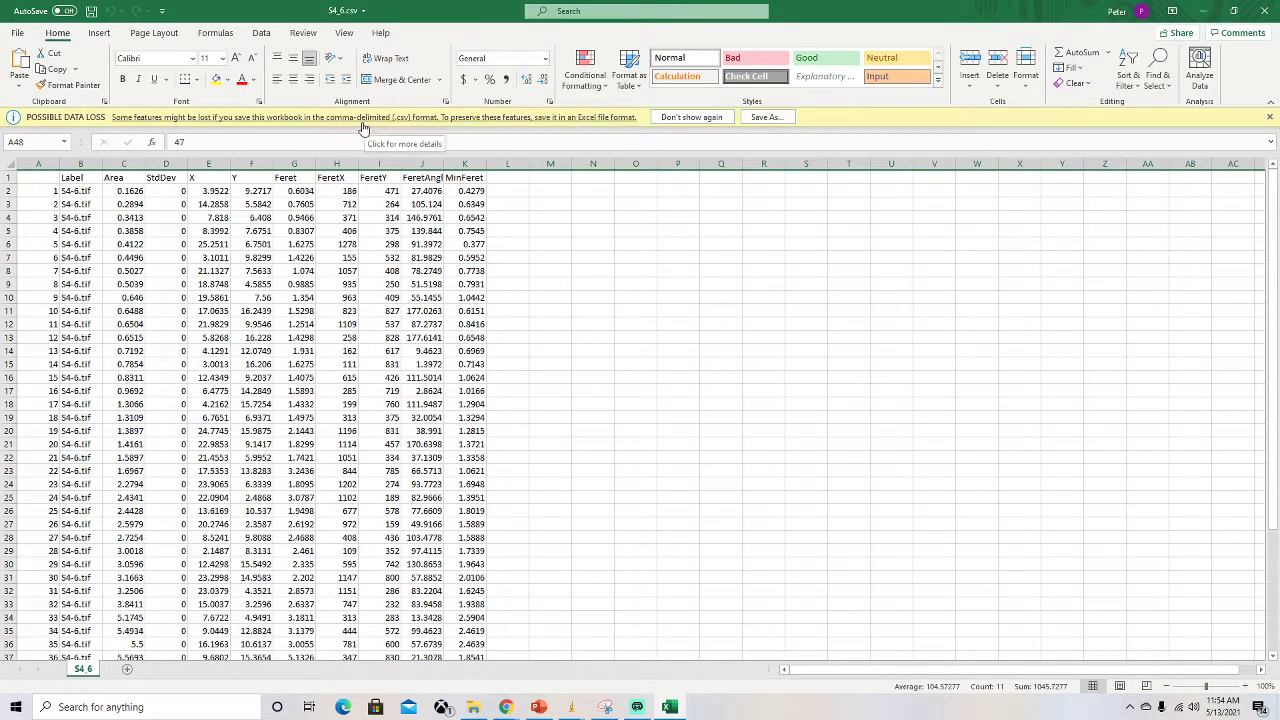
scroll(214, 344, down, 2)
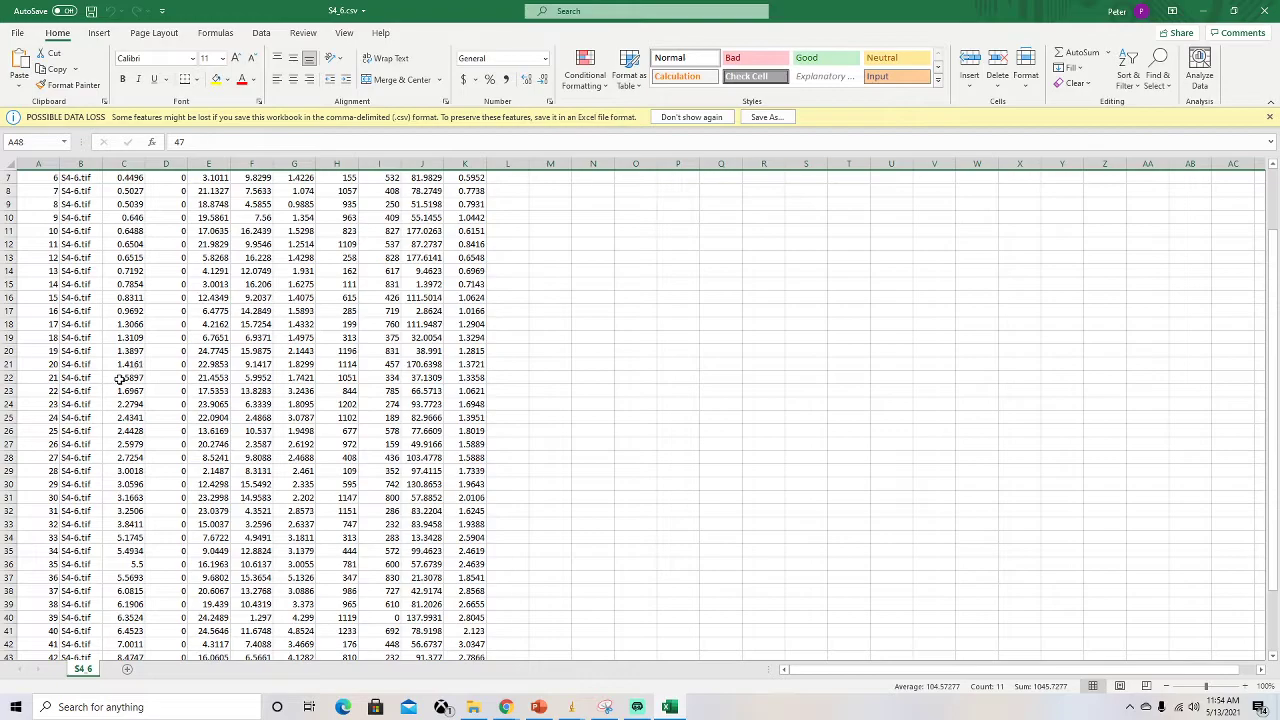
scroll(119, 378, down, 3)
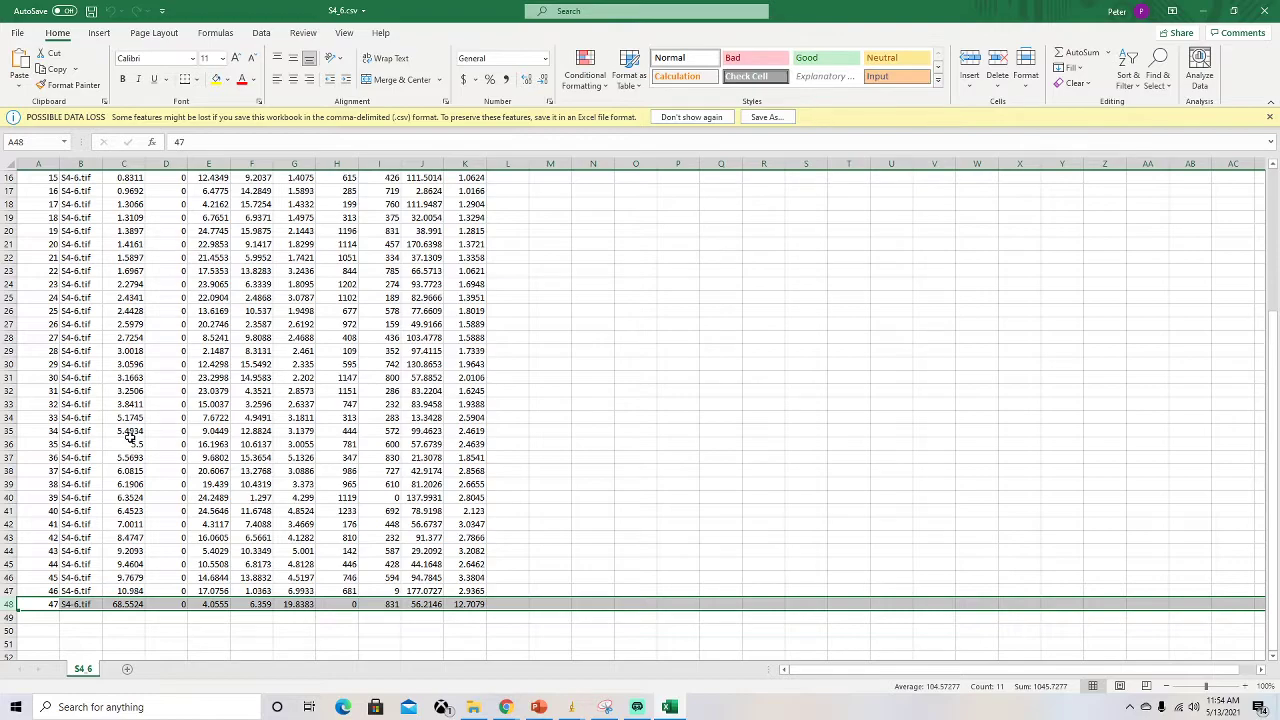
scroll(130, 437, down, 2)
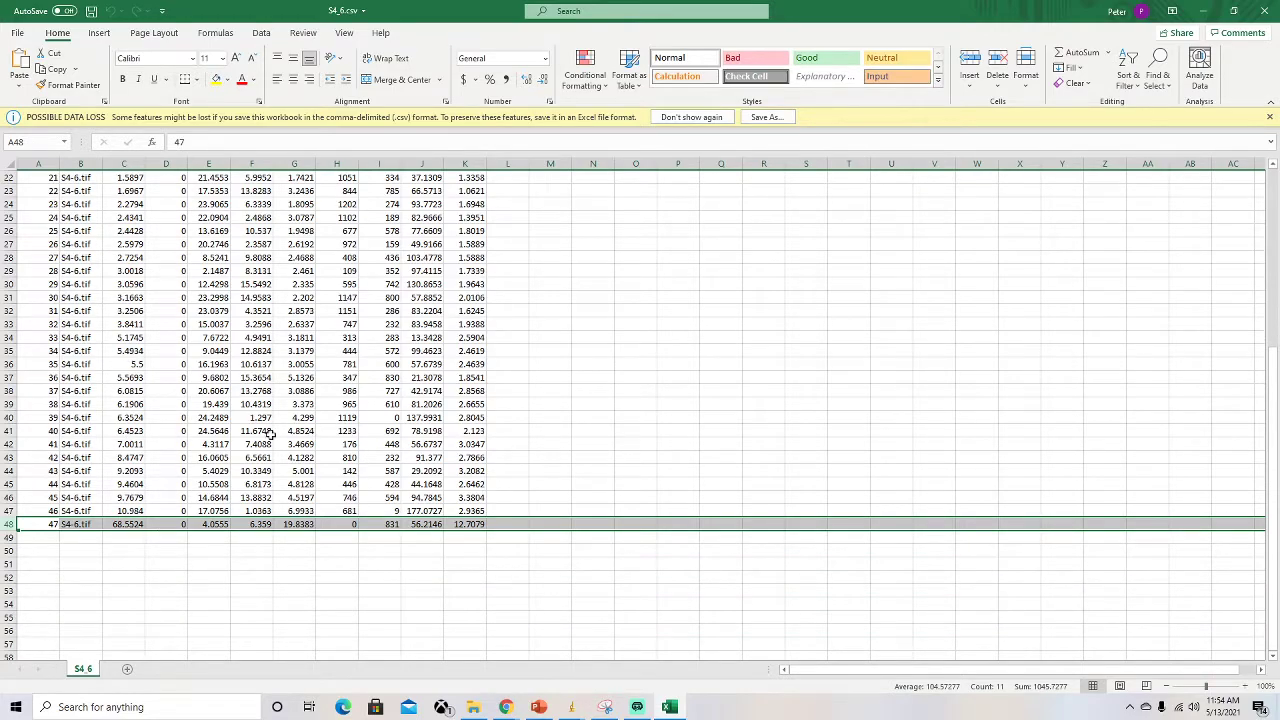
scroll(185, 485, up, 2)
scroll(183, 490, up, 5)
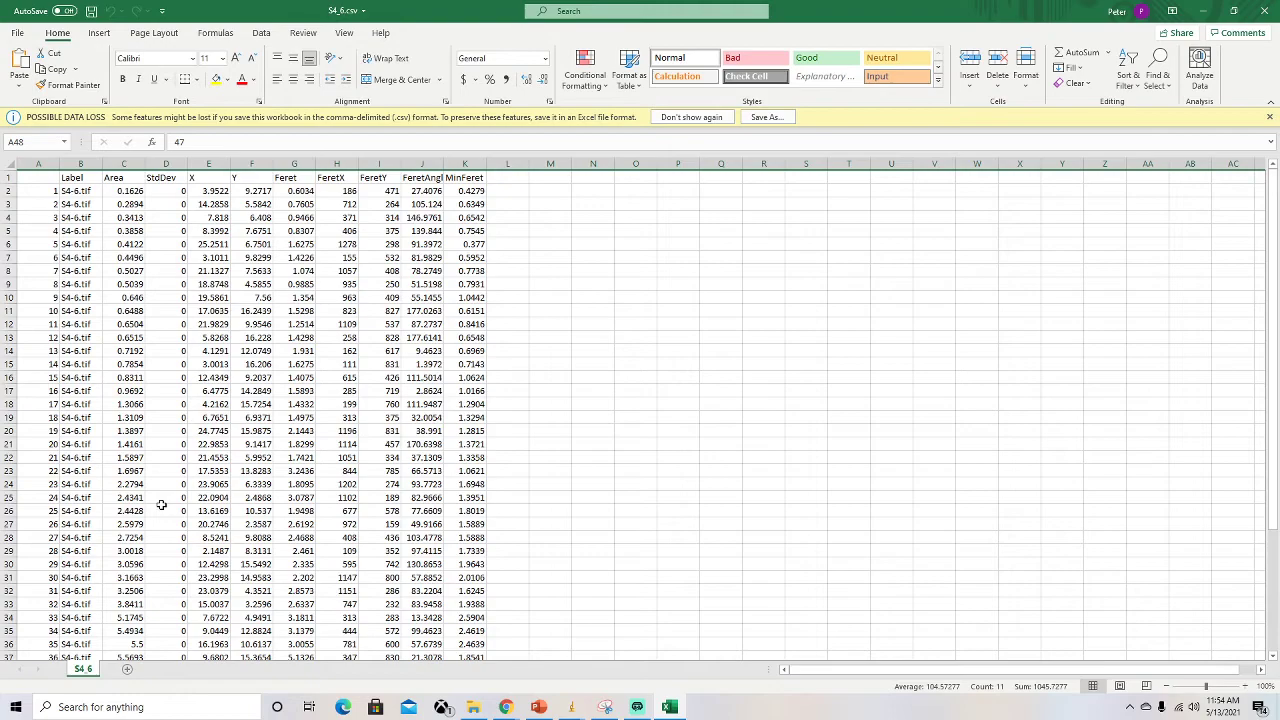
Check Area in C2 and Feret values in G2, G47 and G48 (19.8383), then select row 48.
click(133, 190)
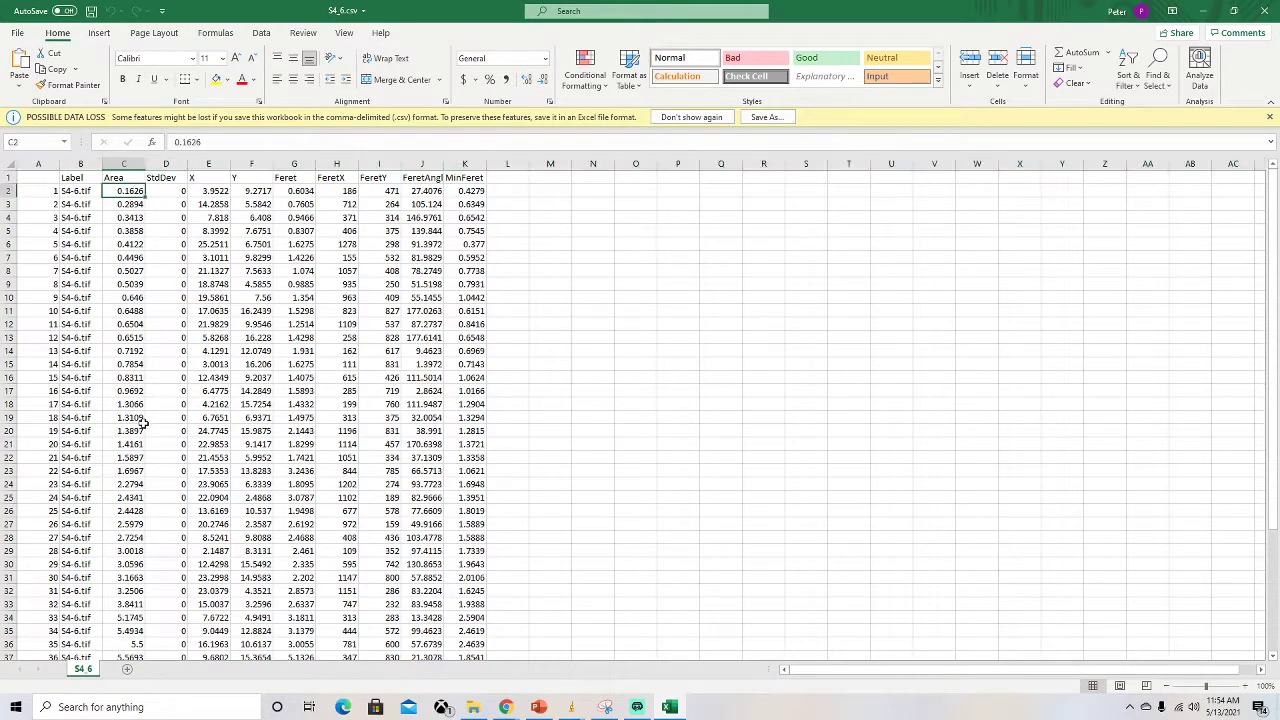
click(298, 190)
scroll(290, 414, down, 5)
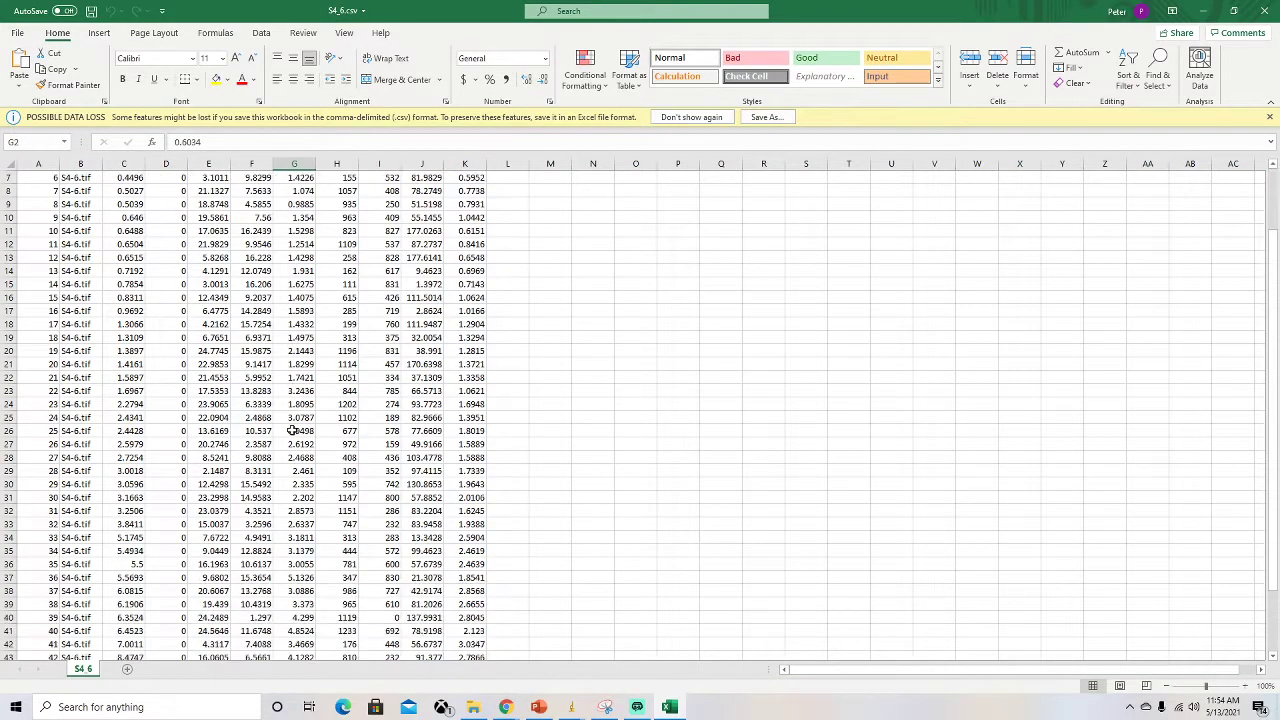
click(300, 591)
click(296, 603)
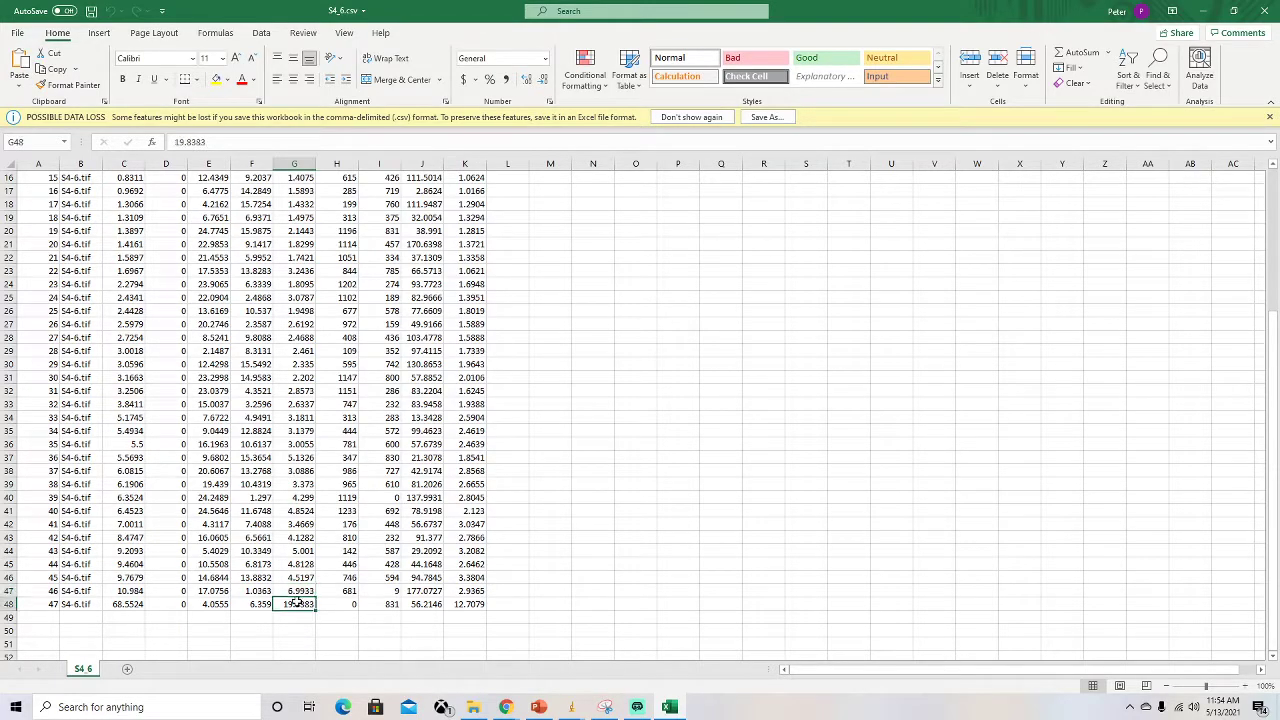
click(8, 604)
Clear the outlier row, then enter =AVERAGE(G2:G47) in G49 to average the 46 Feret diameters.
key(Delete)
click(308, 617)
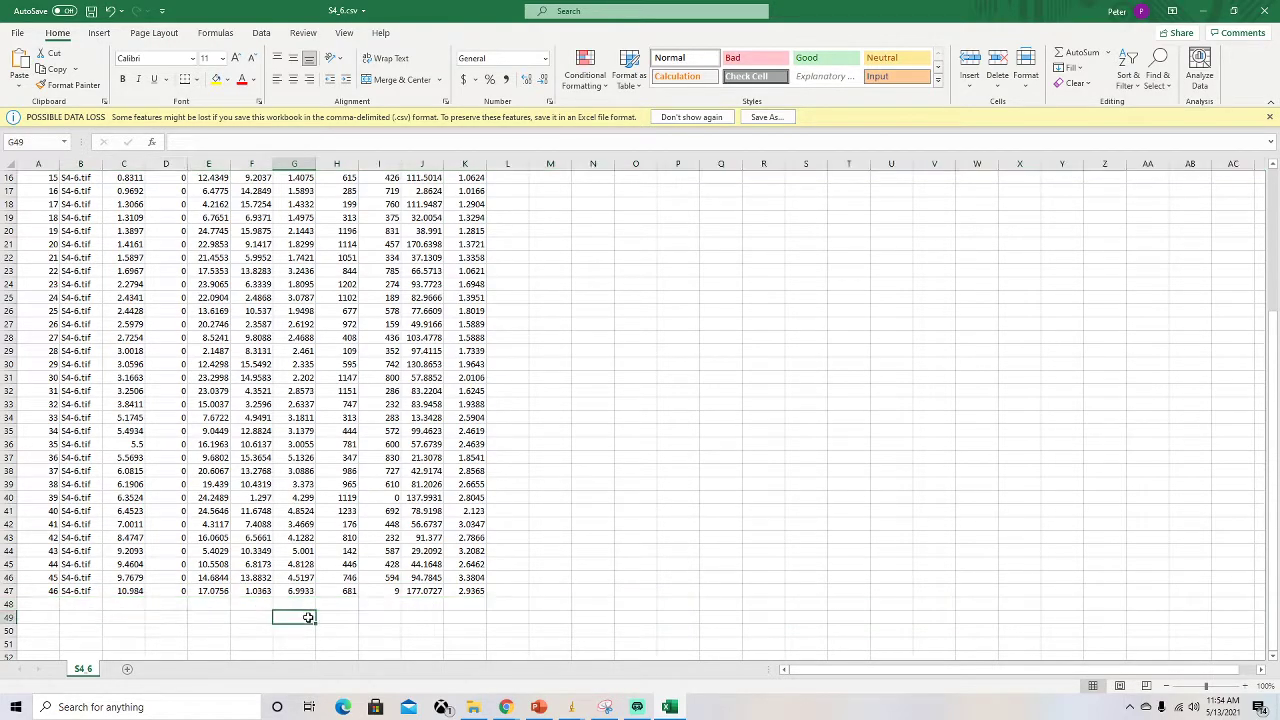
text(=aveg)
key(BackSpace)
click(316, 641)
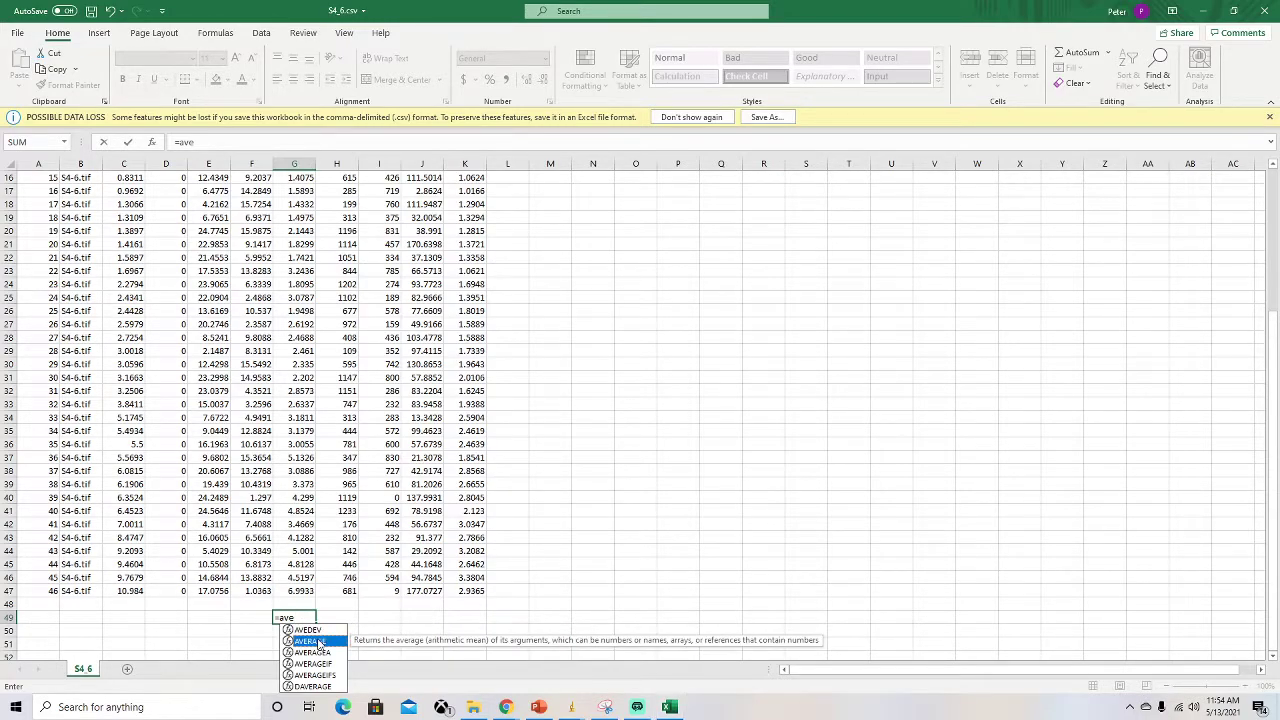
double_click(316, 641)
scroll(328, 446, up, 5)
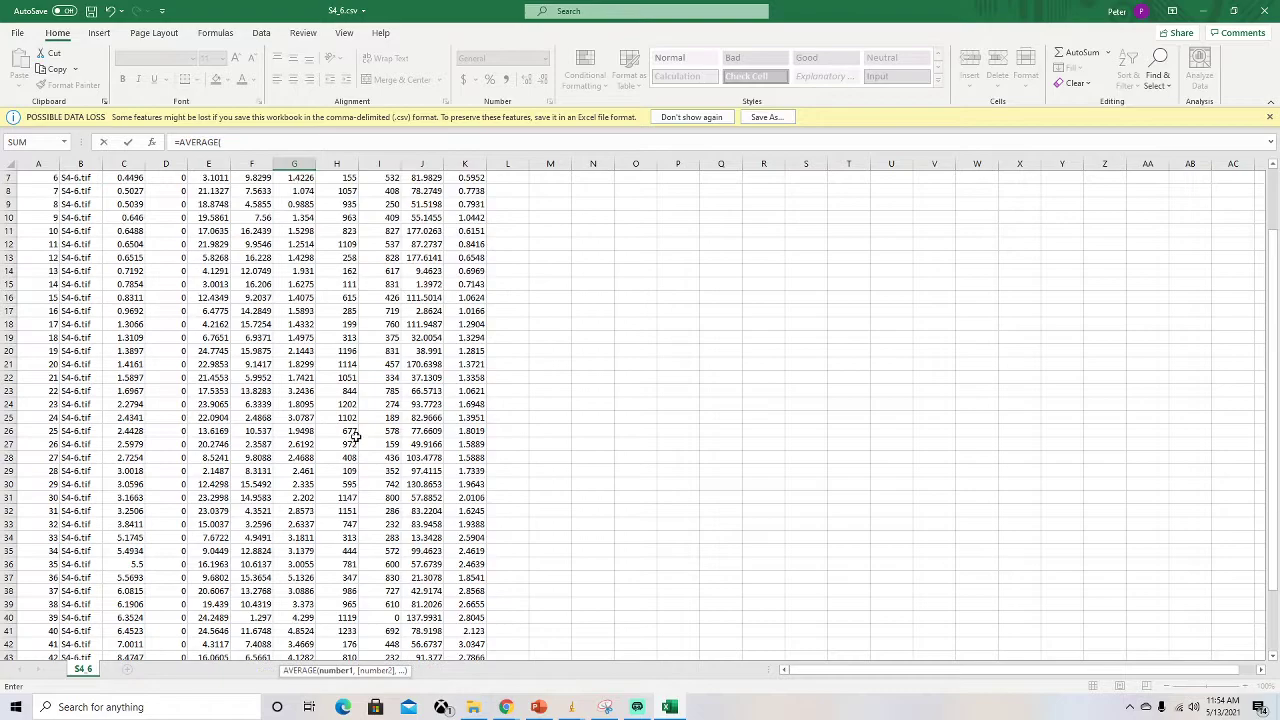
drag(302, 191, 333, 625)
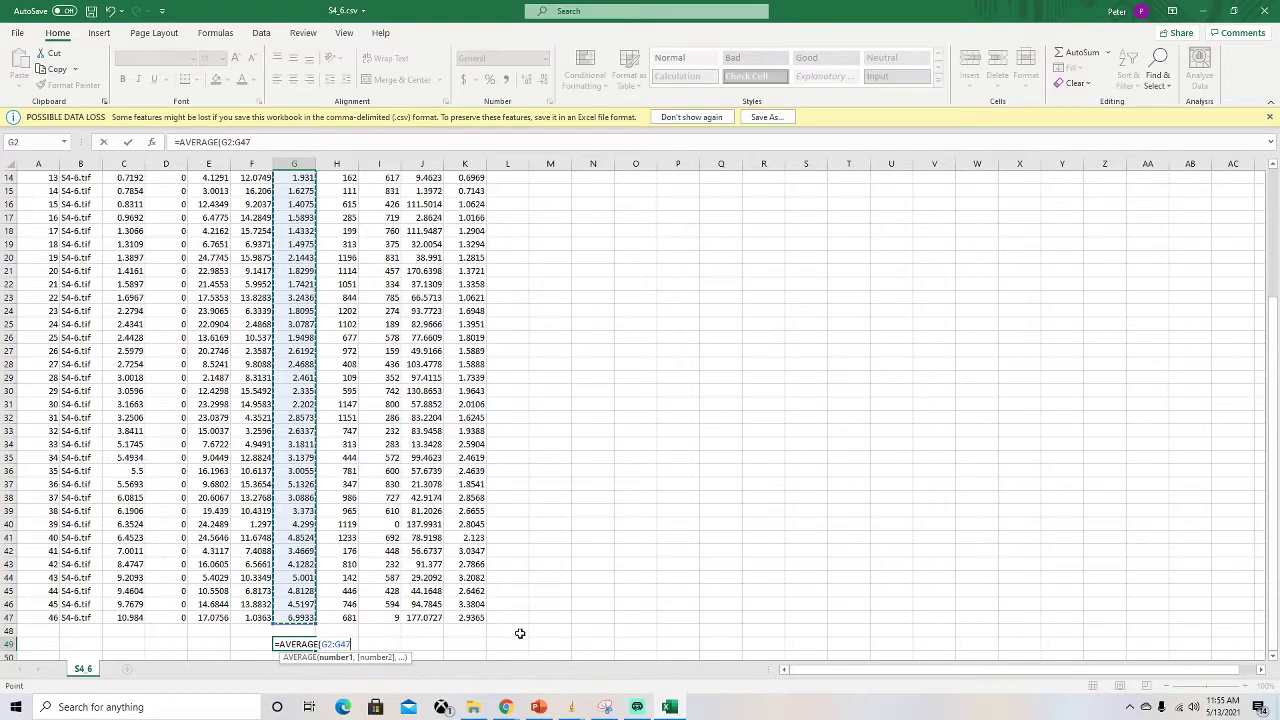
text())
key(Return)
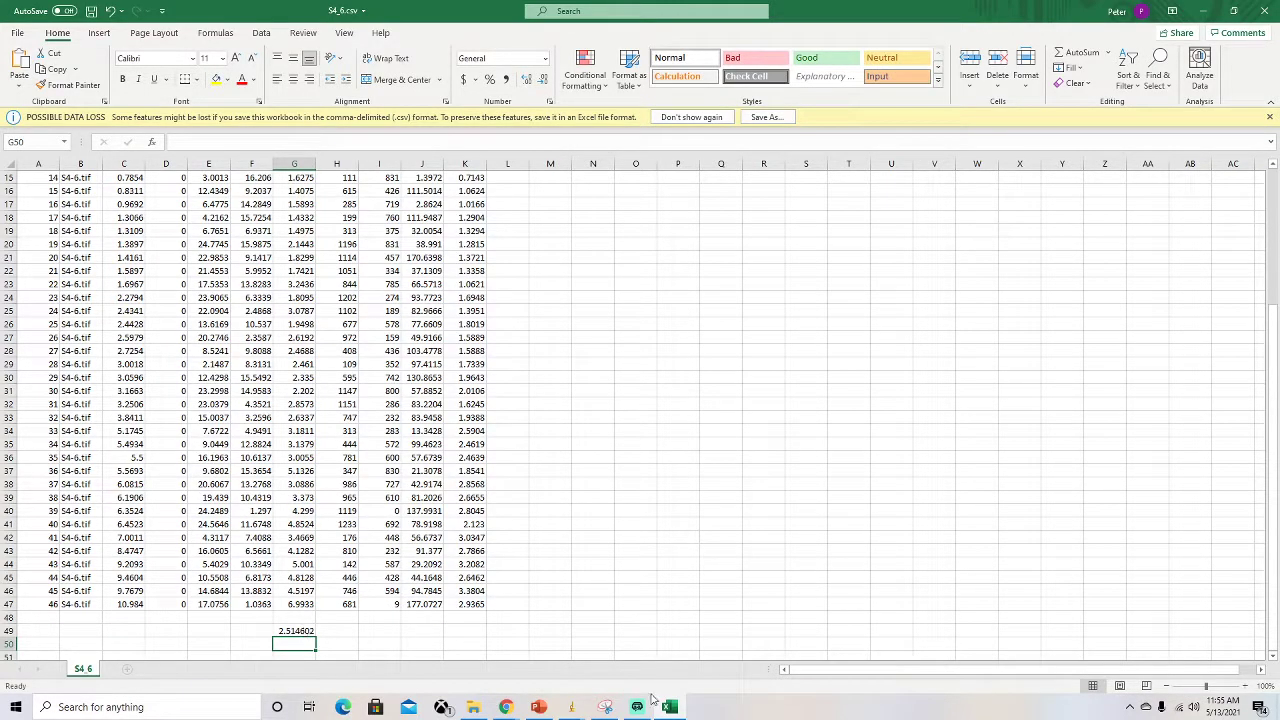
Bring up the sample 4 folder window to view S4-6.tif in Windows Photo Viewer.
mouse_move(577, 708)
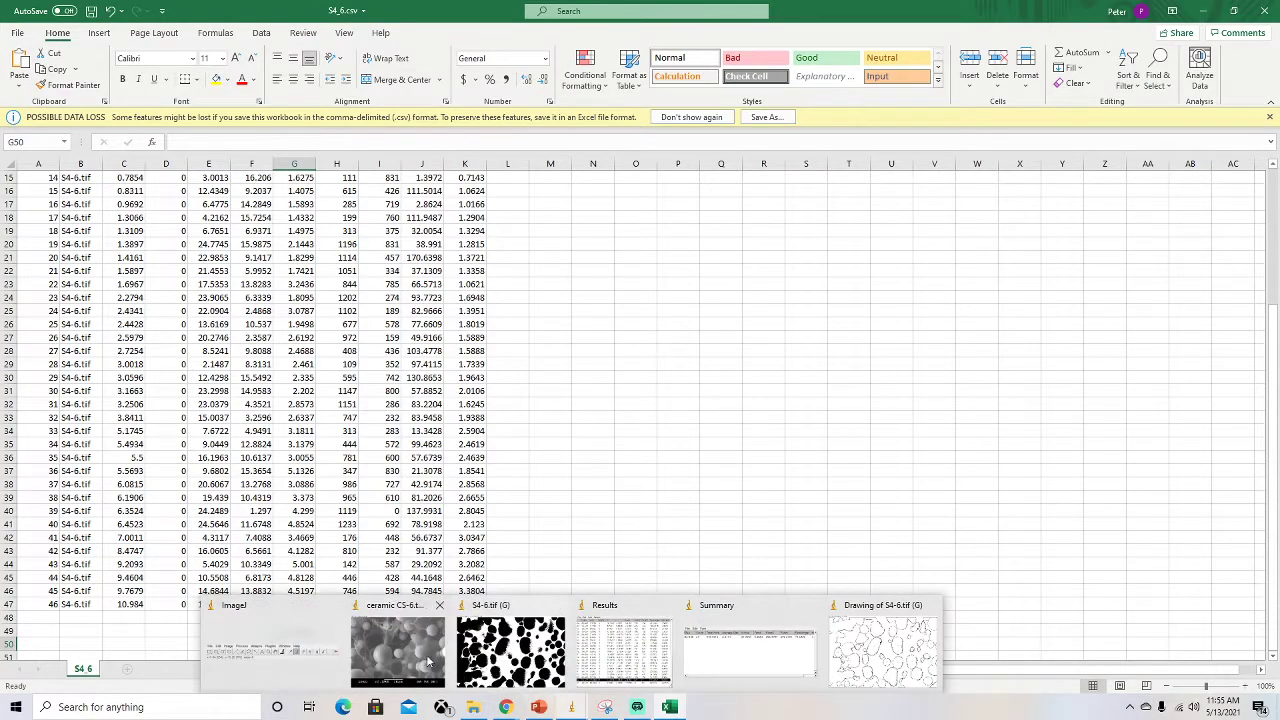
mouse_move(452, 658)
mouse_move(510, 662)
mouse_move(473, 707)
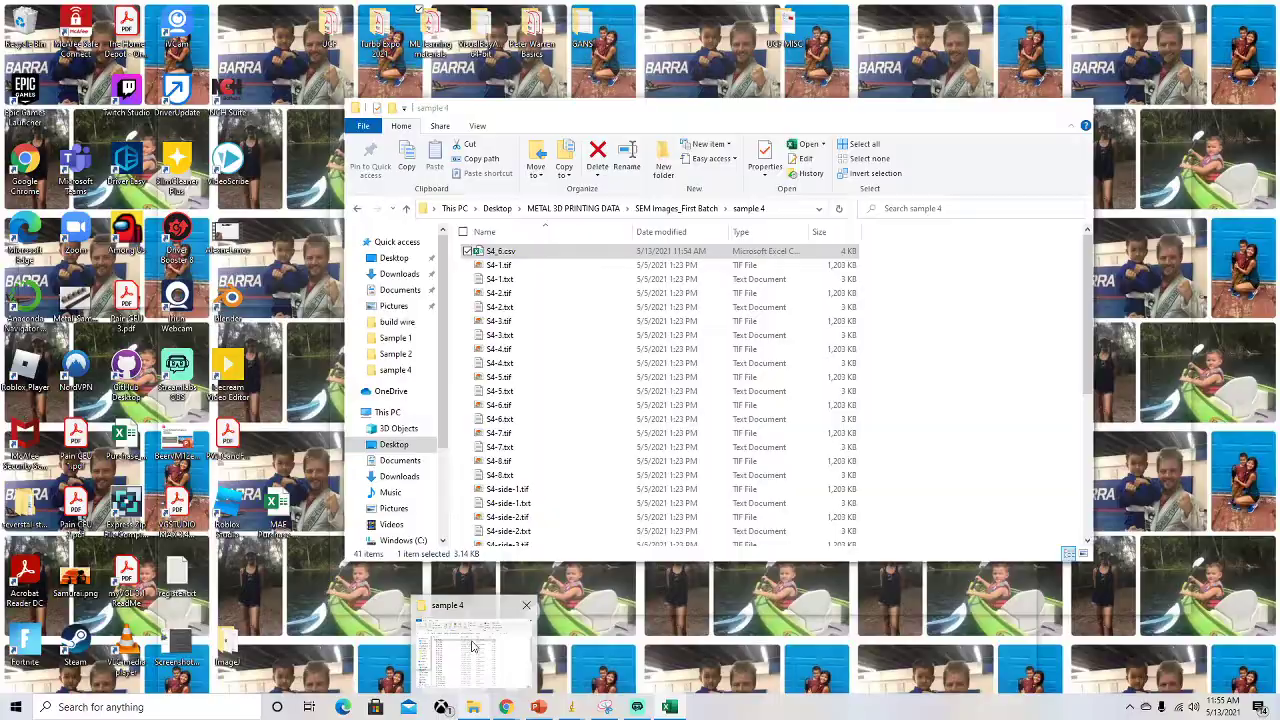
click(482, 650)
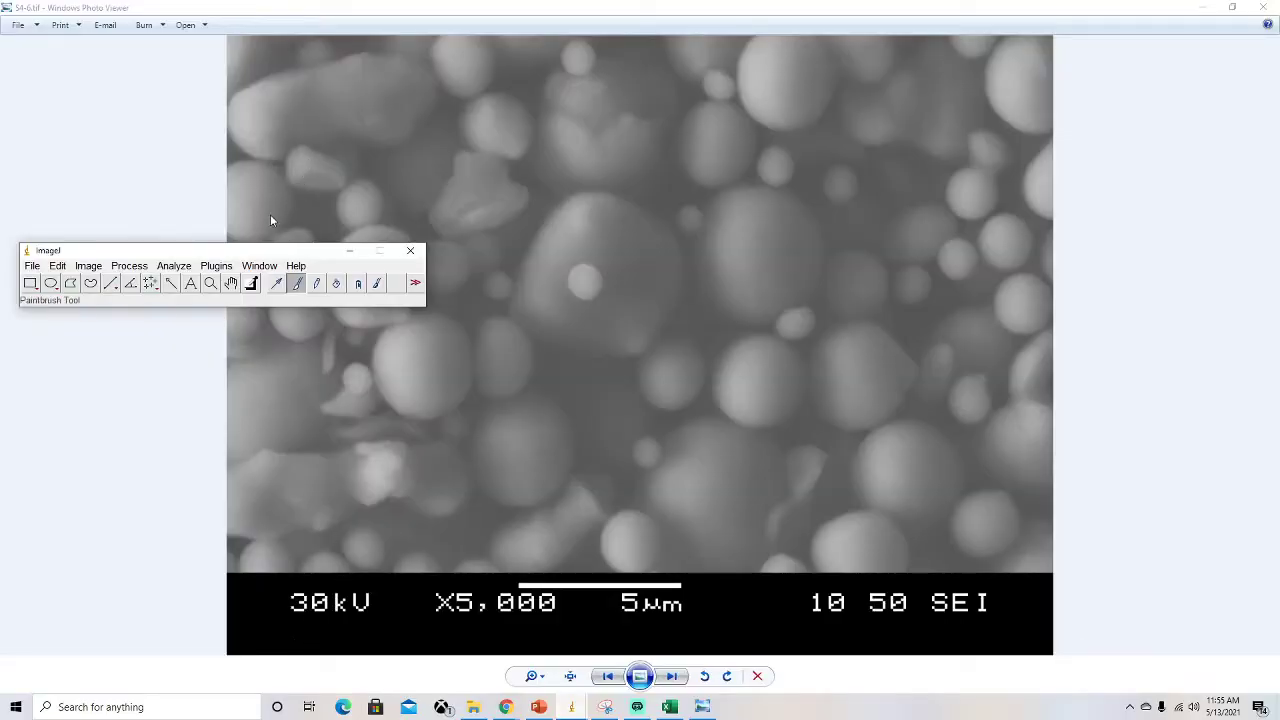
Move the ImageJ toolbar to the screen centre and browse its Image menu.
drag(284, 257, 624, 213)
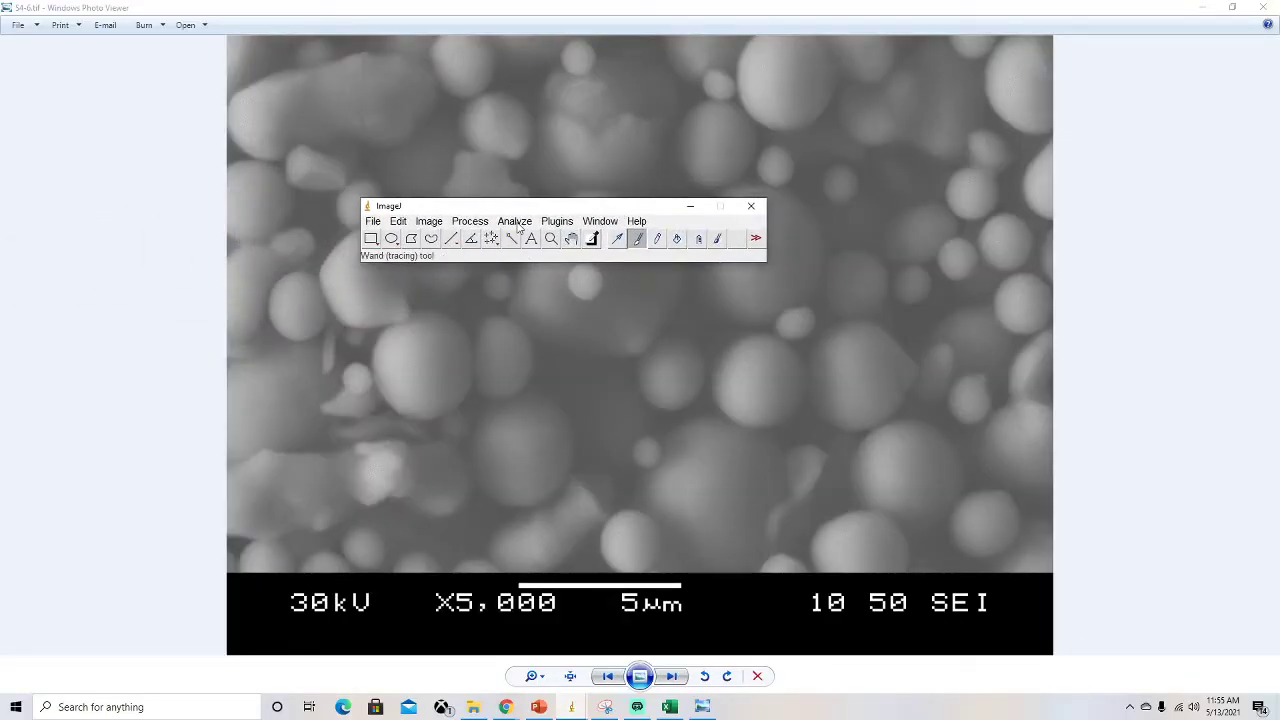
click(428, 225)
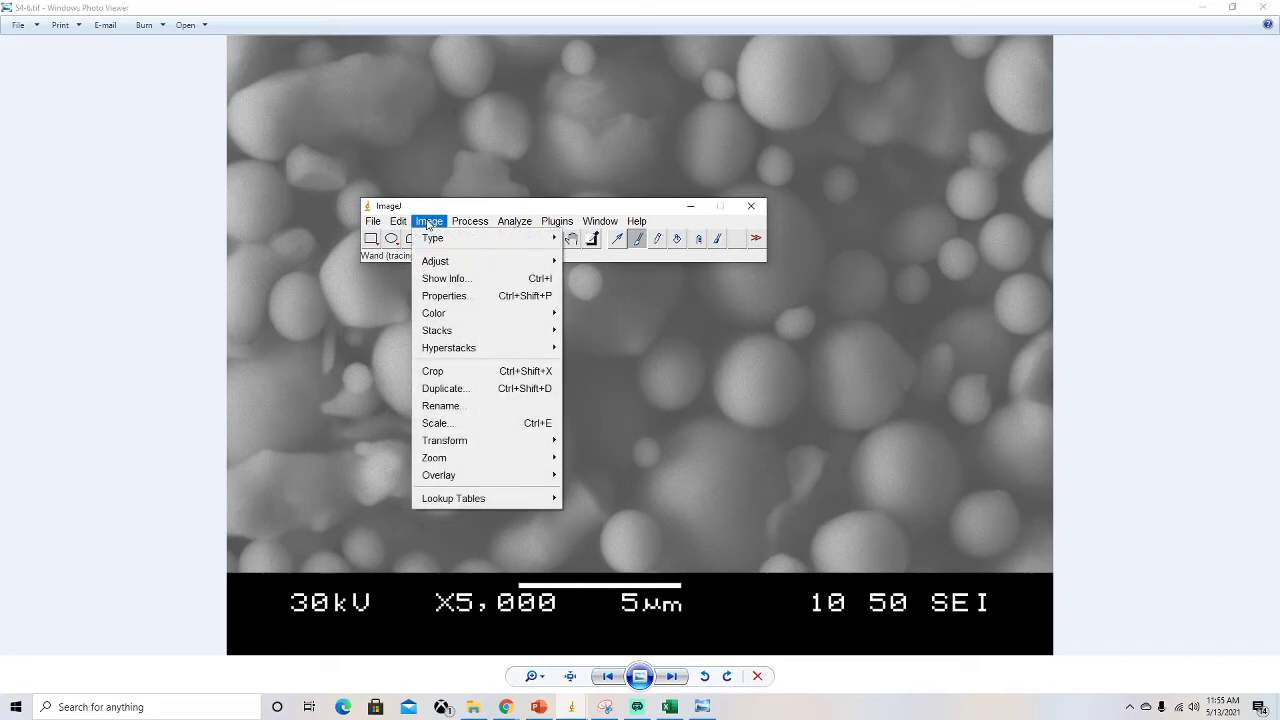
click(429, 221)
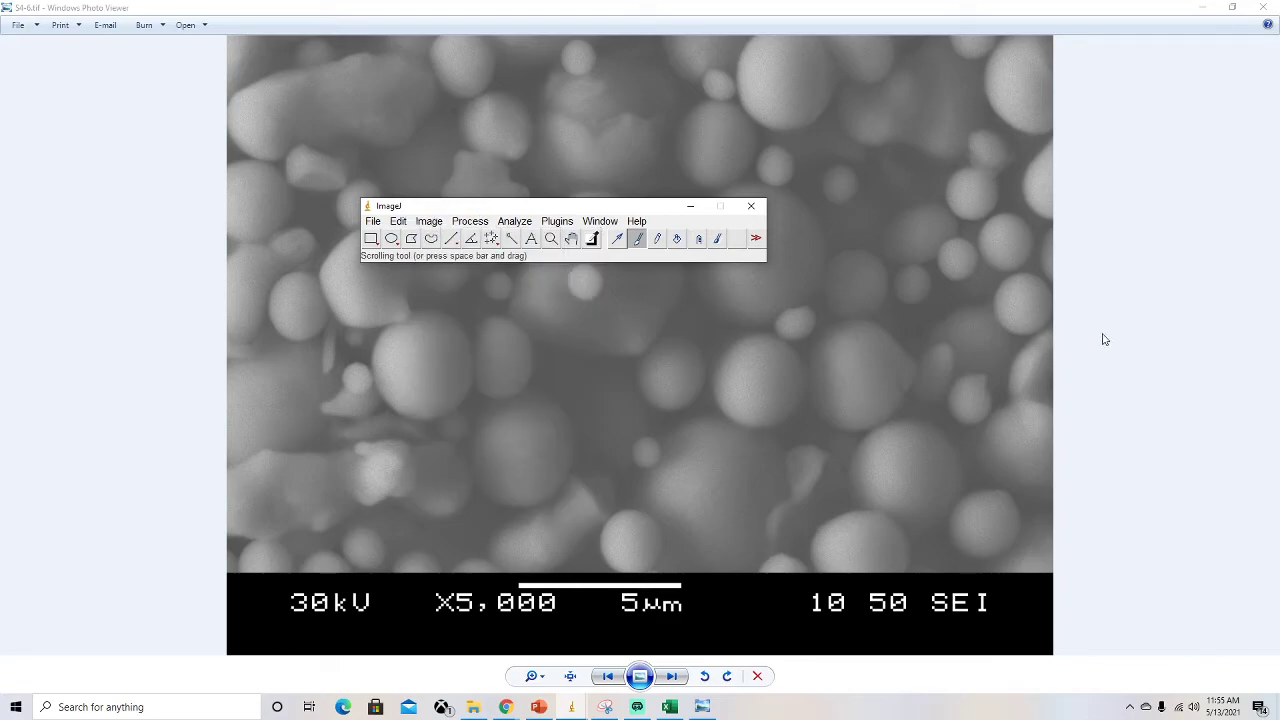